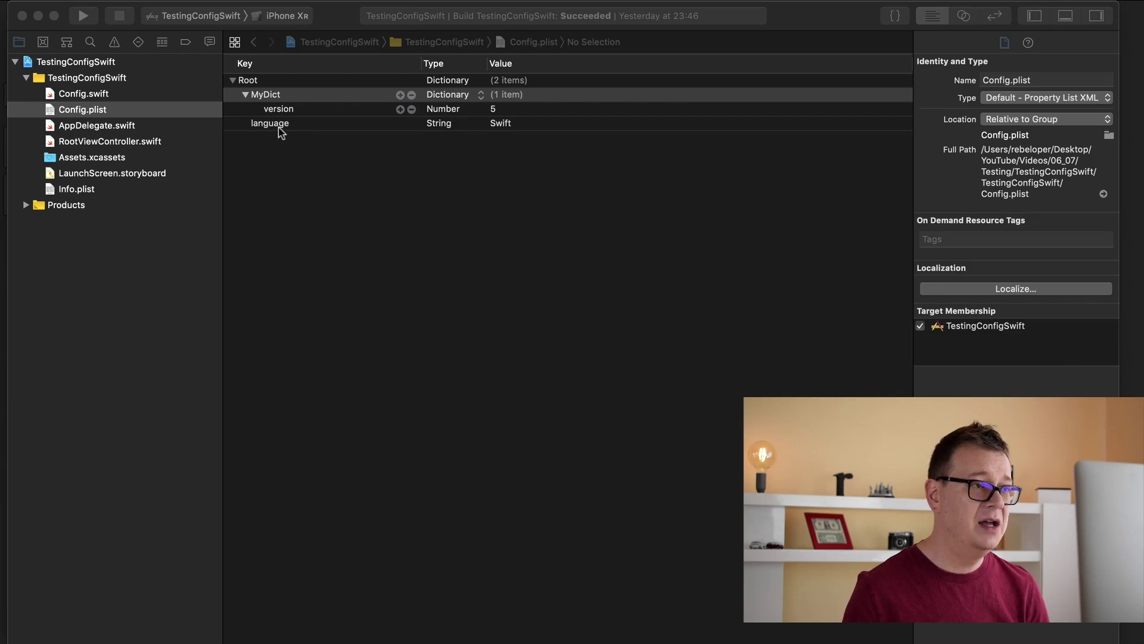
Step: Collapse the MyDict dictionary in Config.plist so its version entry is hidden
click(245, 94)
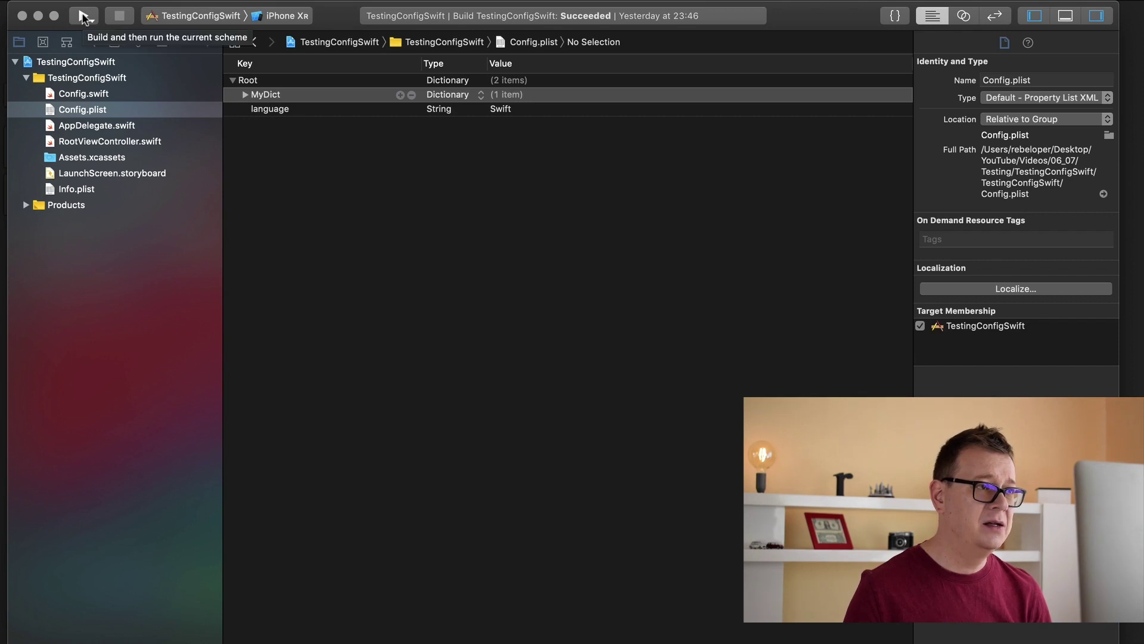
Step: Review the ConfigValues.get() MyDict version print line in RootViewController.swift, then run the app
click(82, 142)
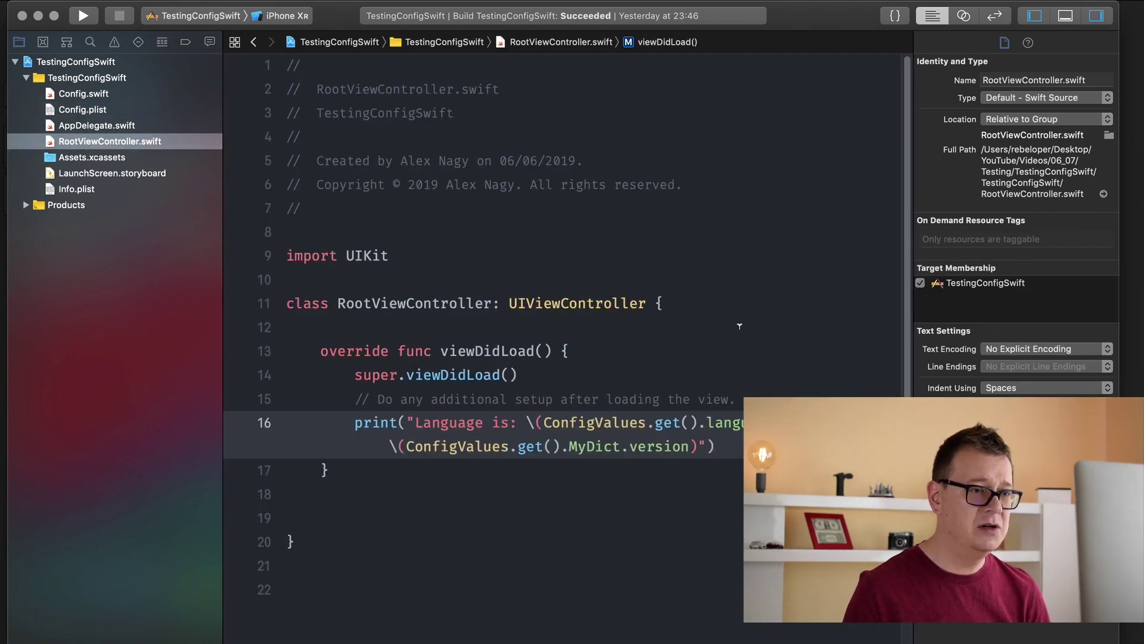
scroll(750, 304, down, 3)
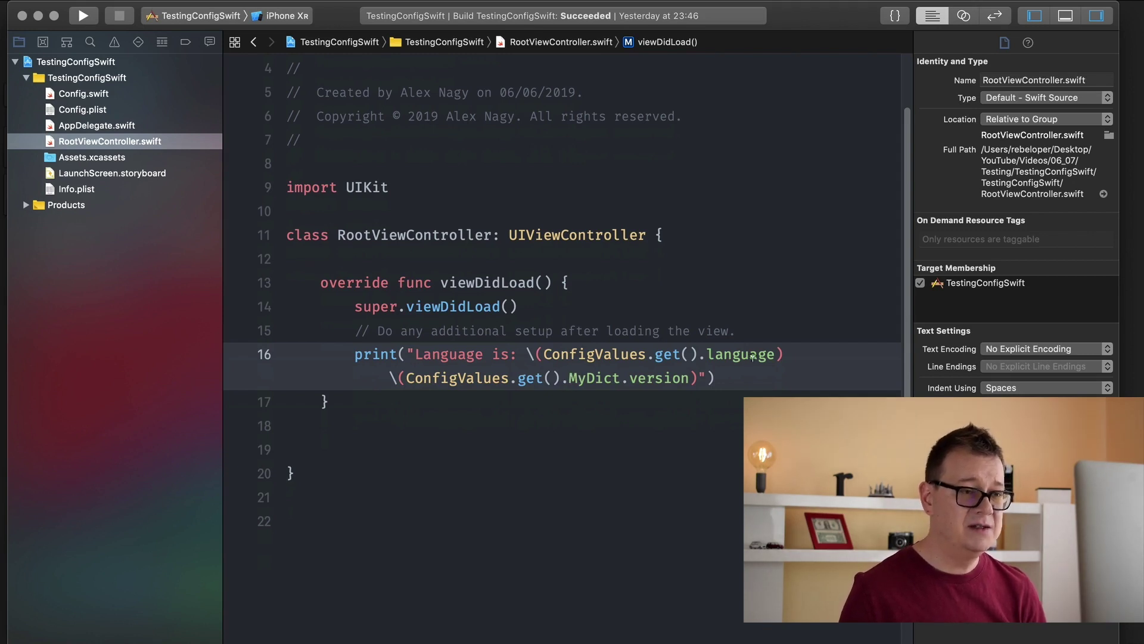
scroll(751, 356, down, 2)
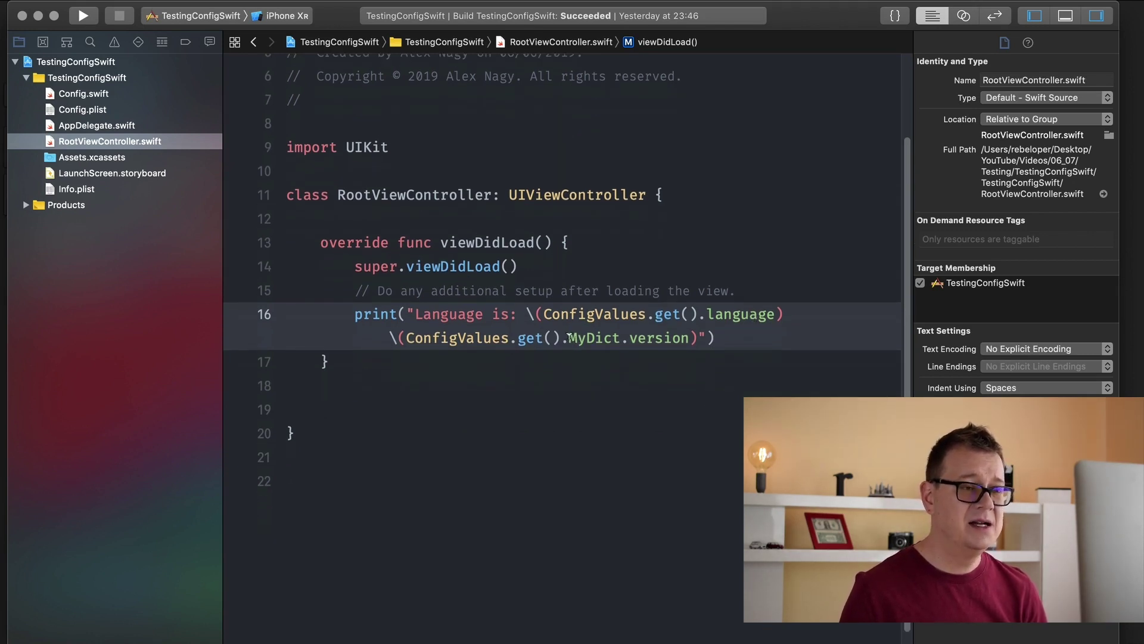
click(678, 339)
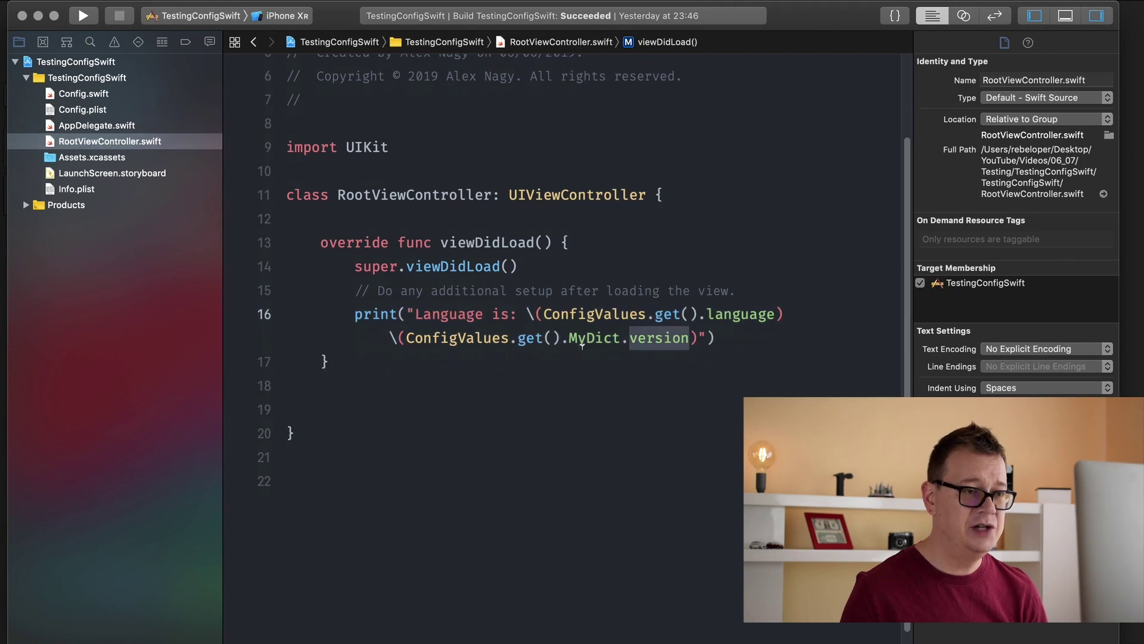
click(587, 340)
click(664, 338)
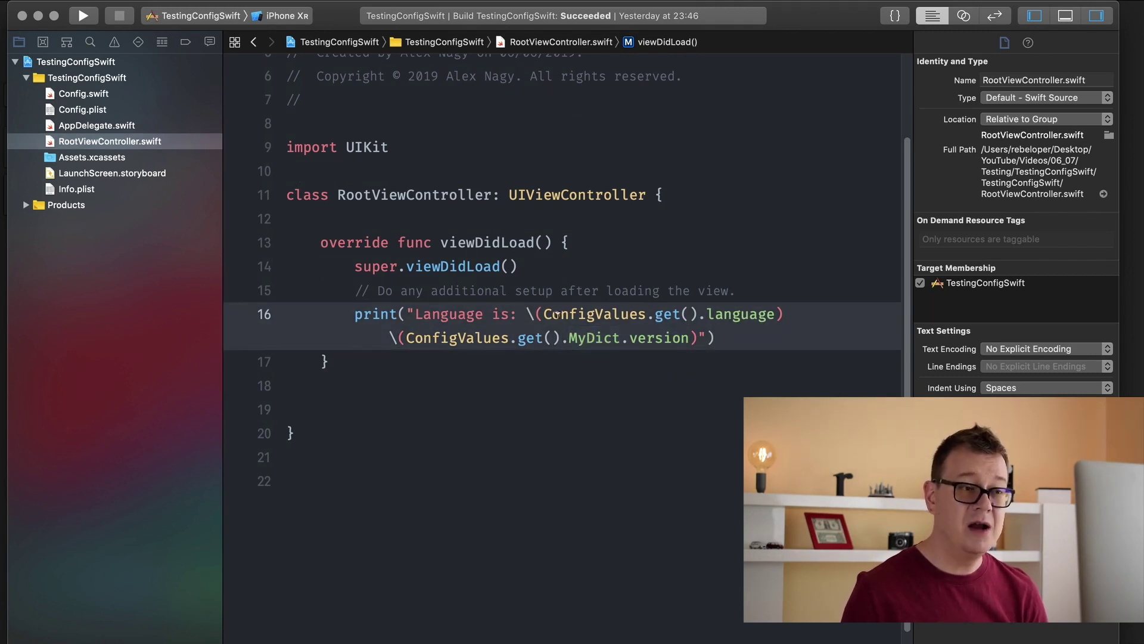
drag(541, 314, 696, 309)
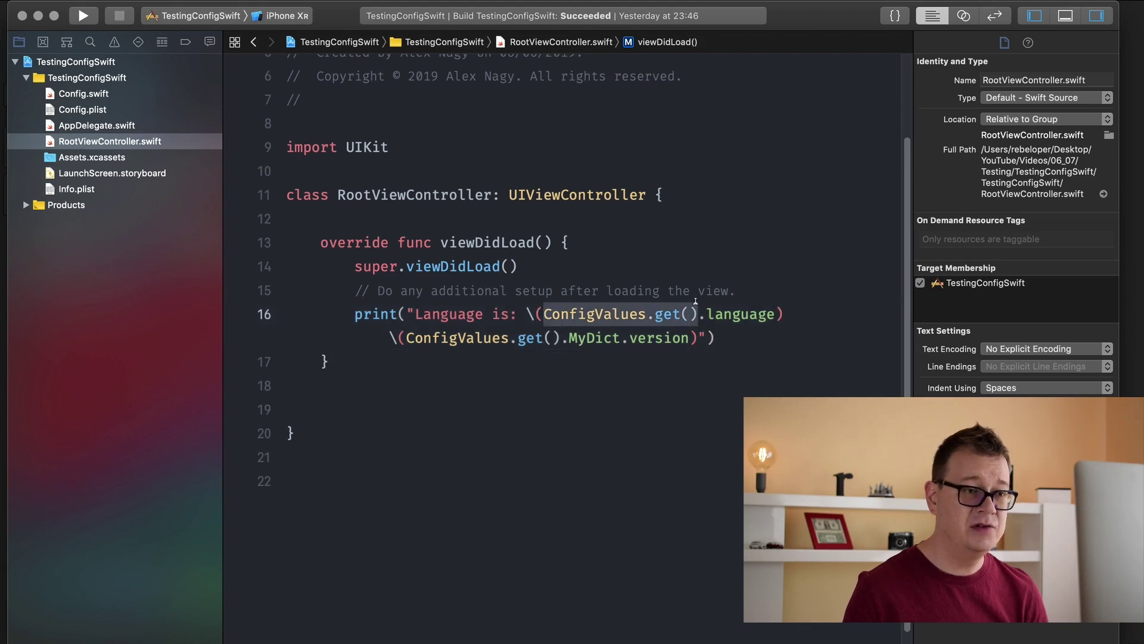
click(84, 16)
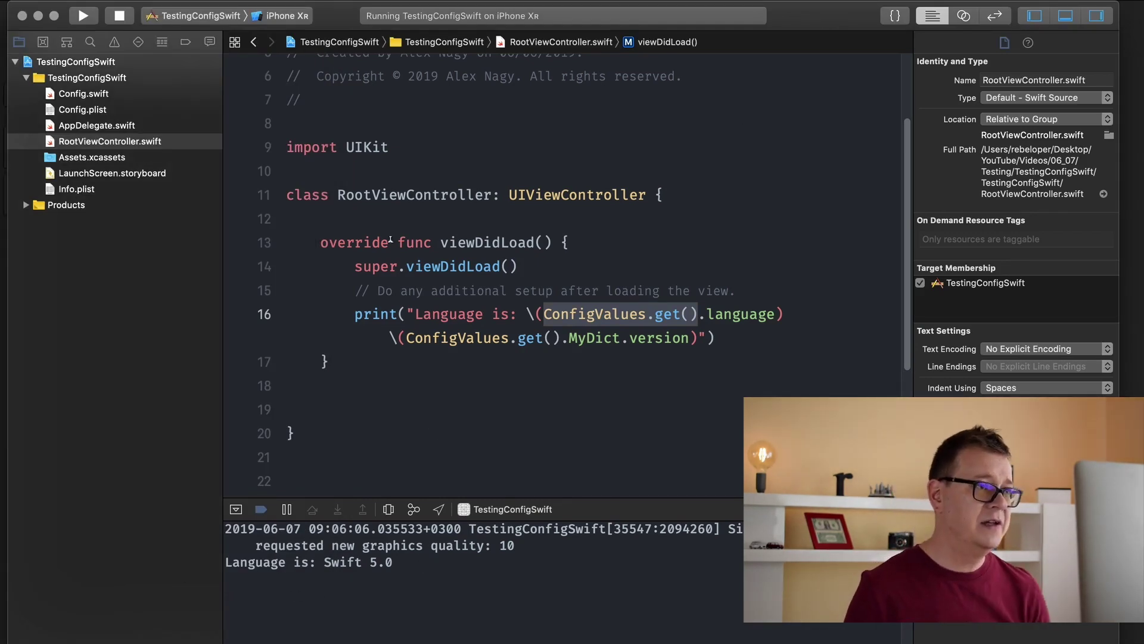
Step: Stop the running app and start a new project from the Single View App template
click(119, 14)
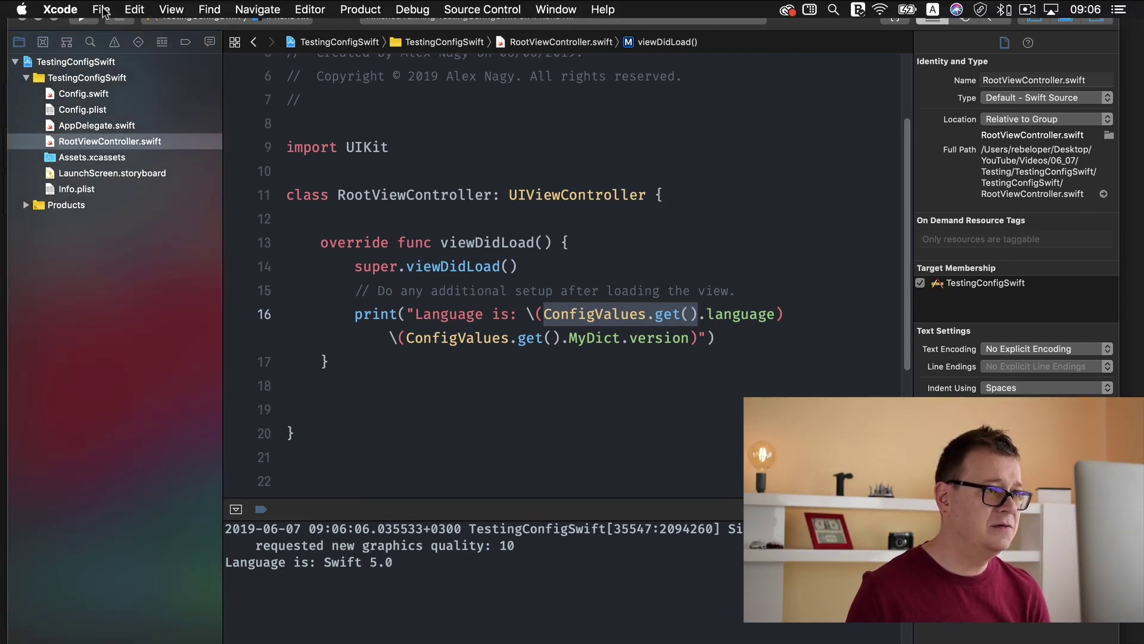
click(101, 9)
mouse_move(113, 28)
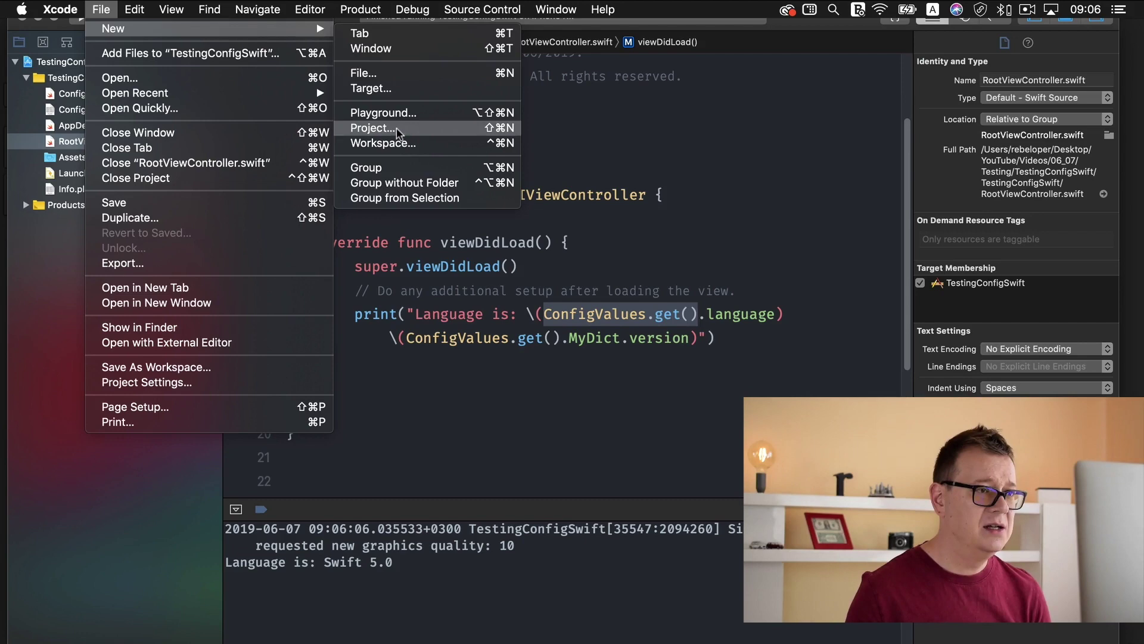
click(371, 127)
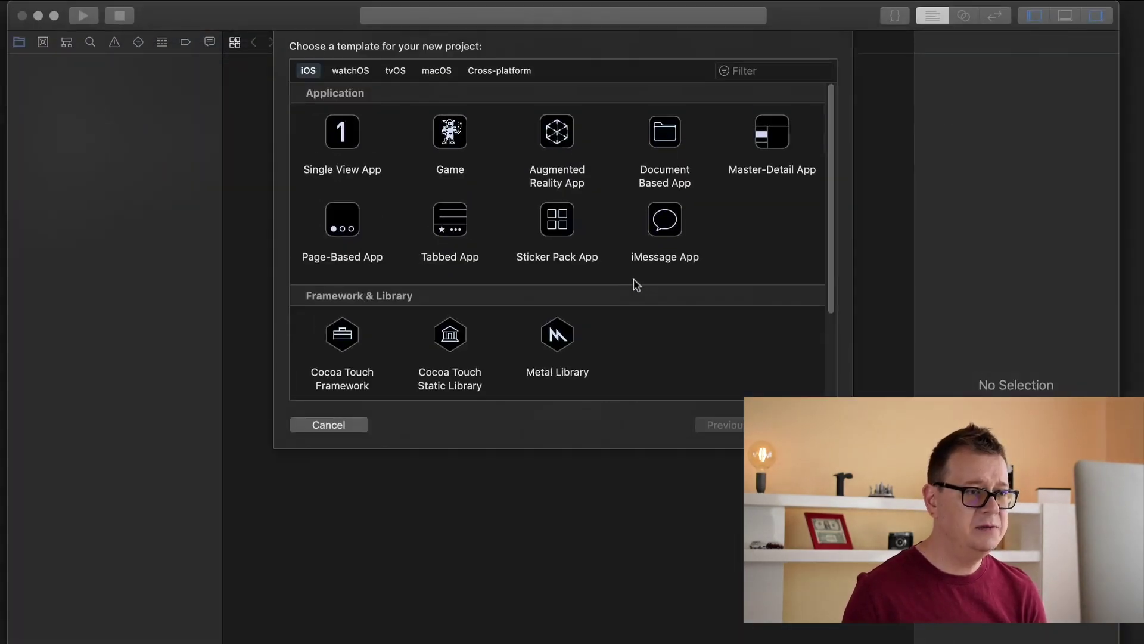
scroll(483, 224, down, 3)
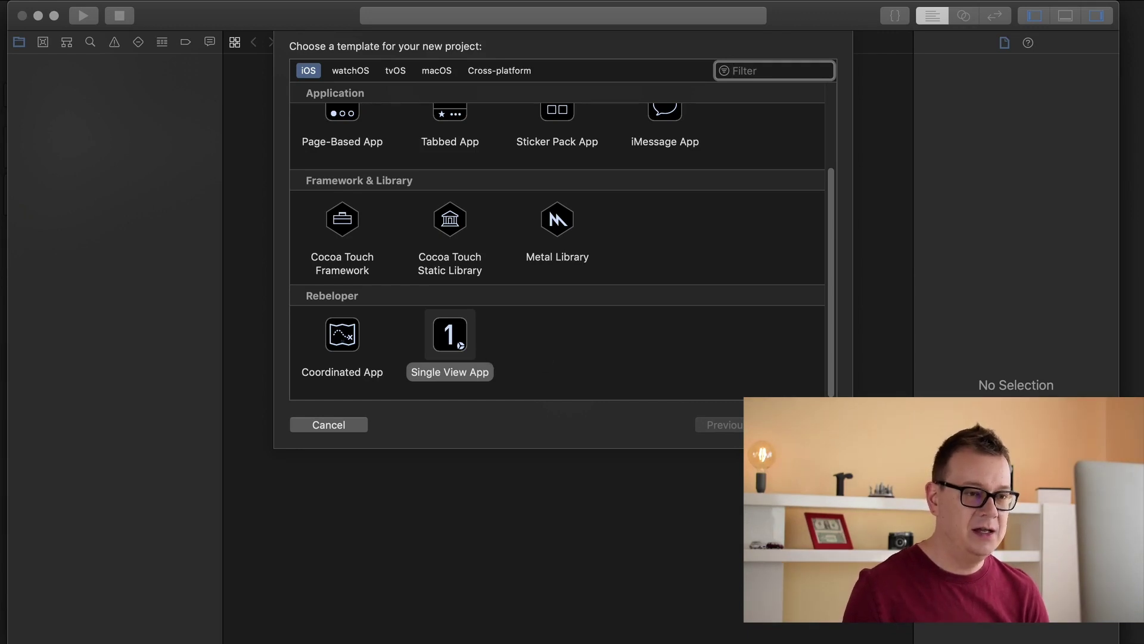
key(Return)
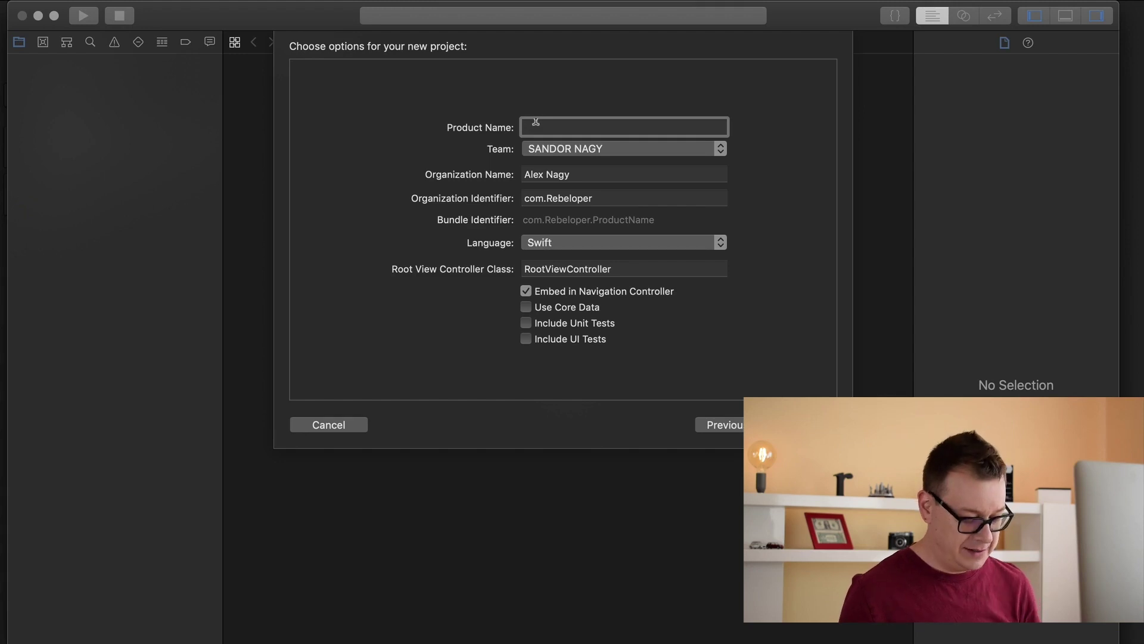
text(ConfigSwift)
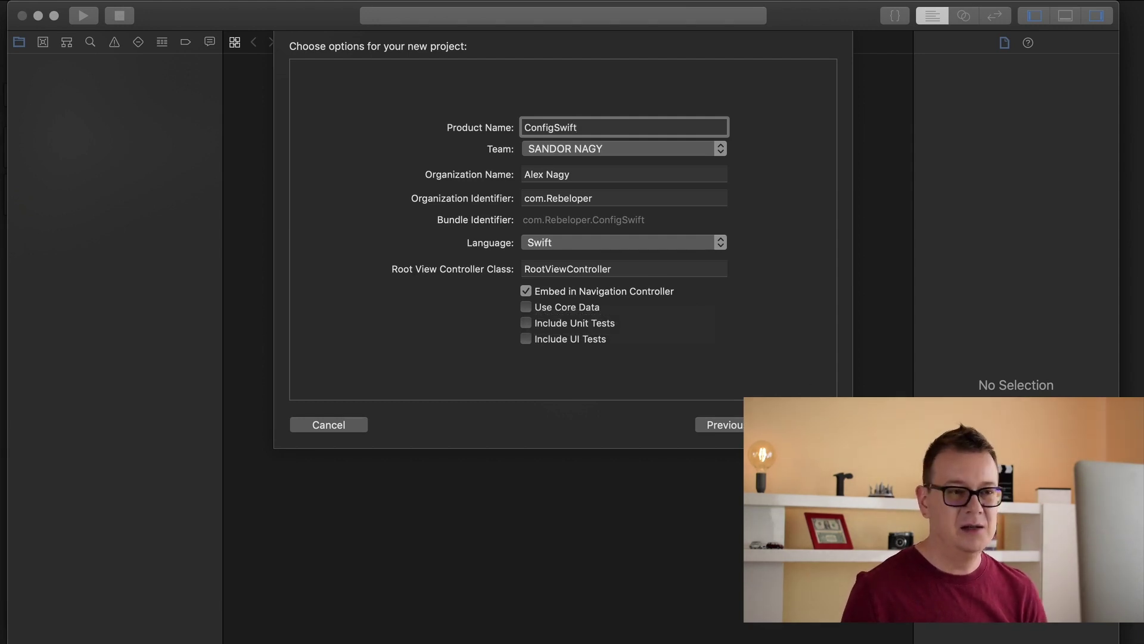
Step: Save ConfigSwift in a new Code folder under 06_07 with a Git repository
key(Return)
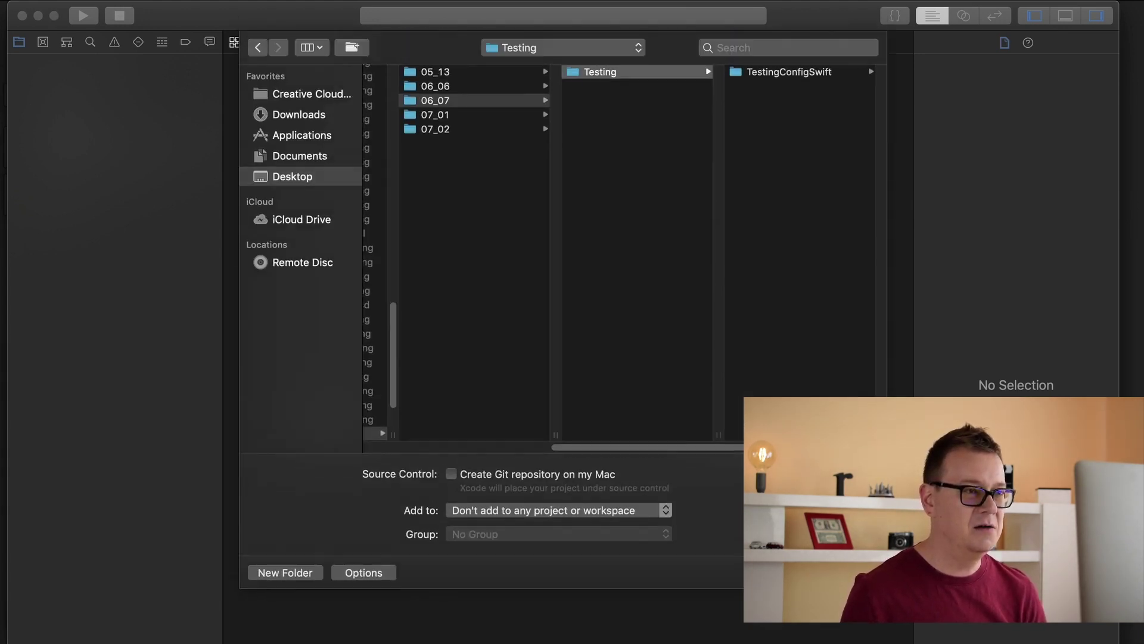
click(602, 116)
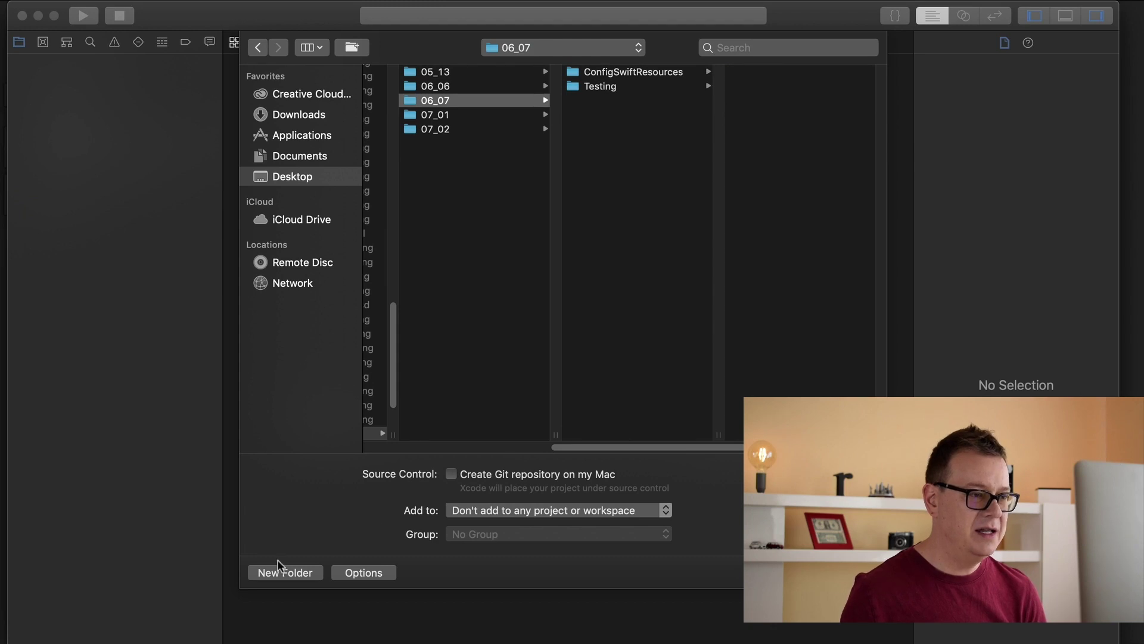
click(284, 573)
text(C)
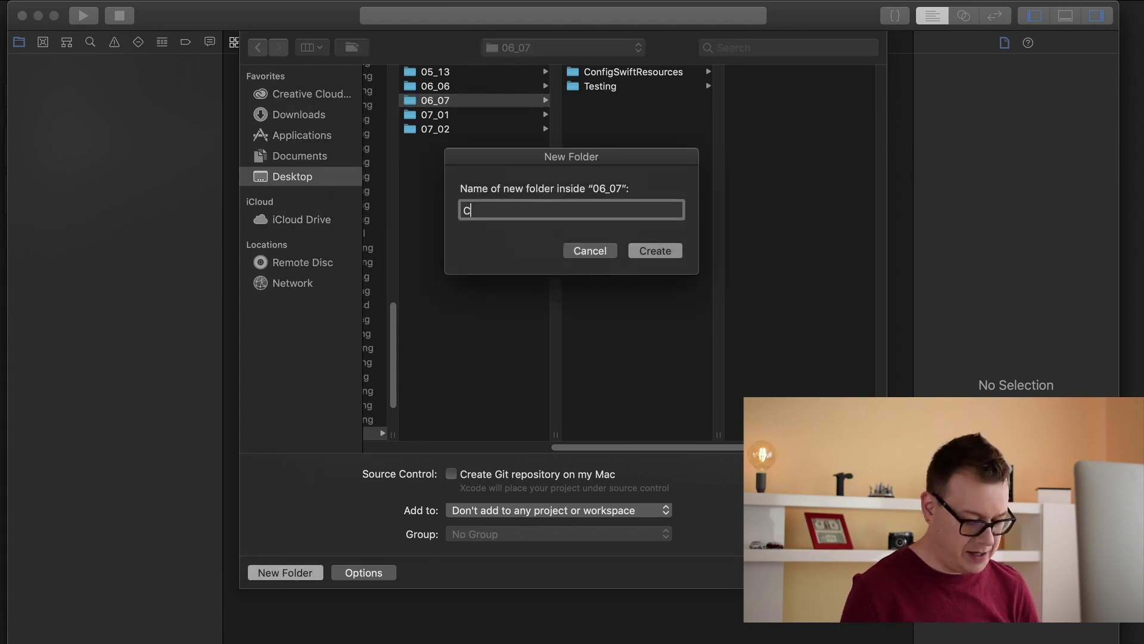
text(ode)
click(677, 253)
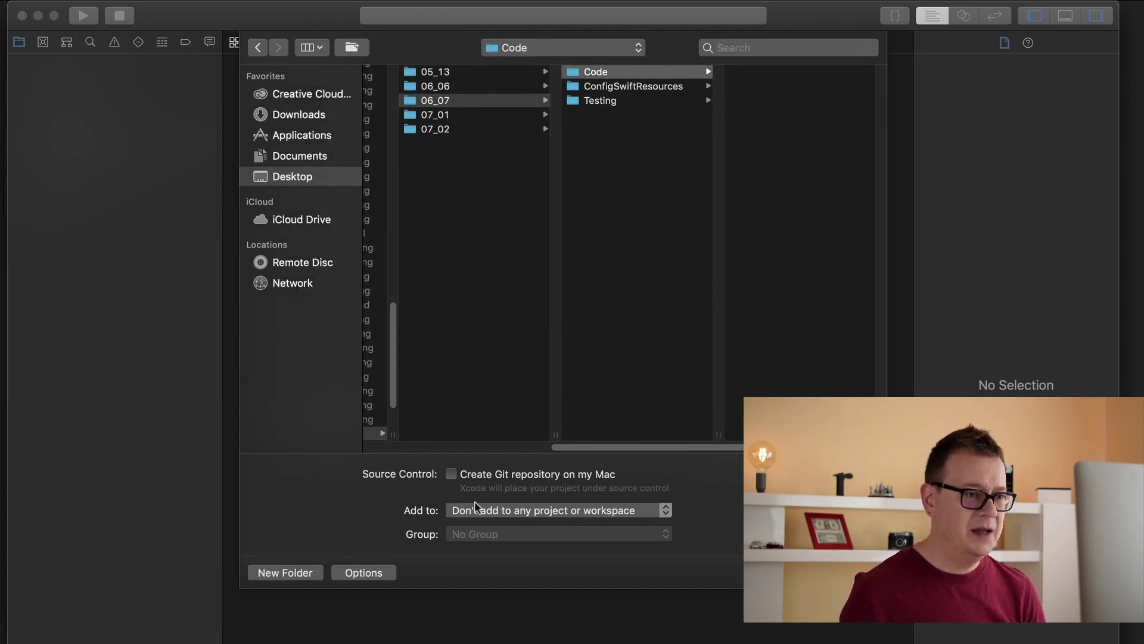
click(452, 475)
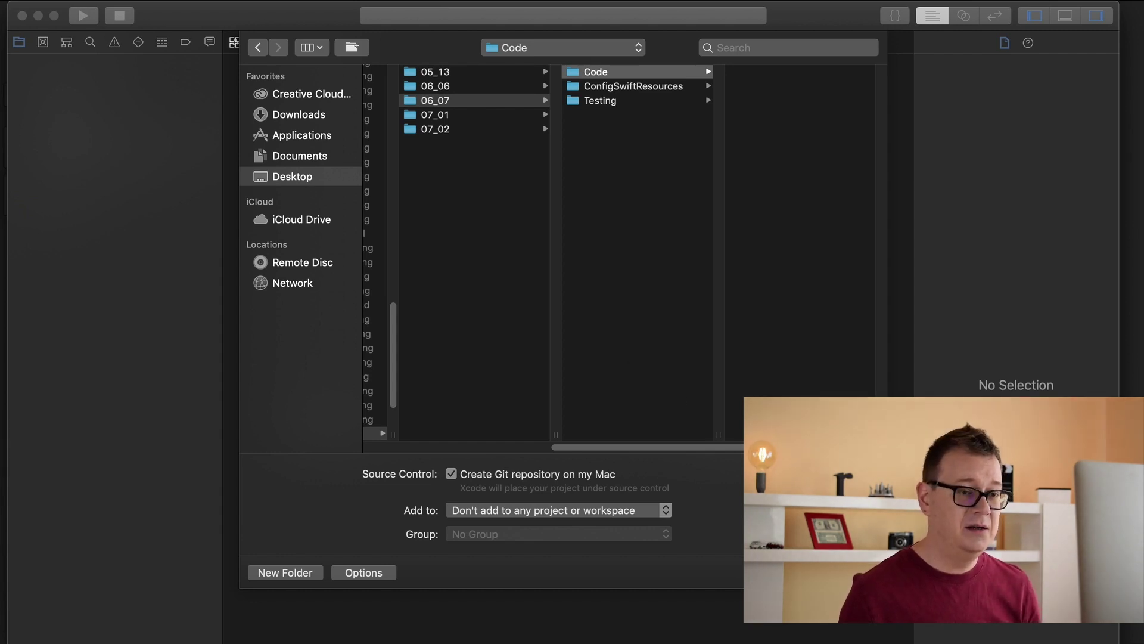
key(Return)
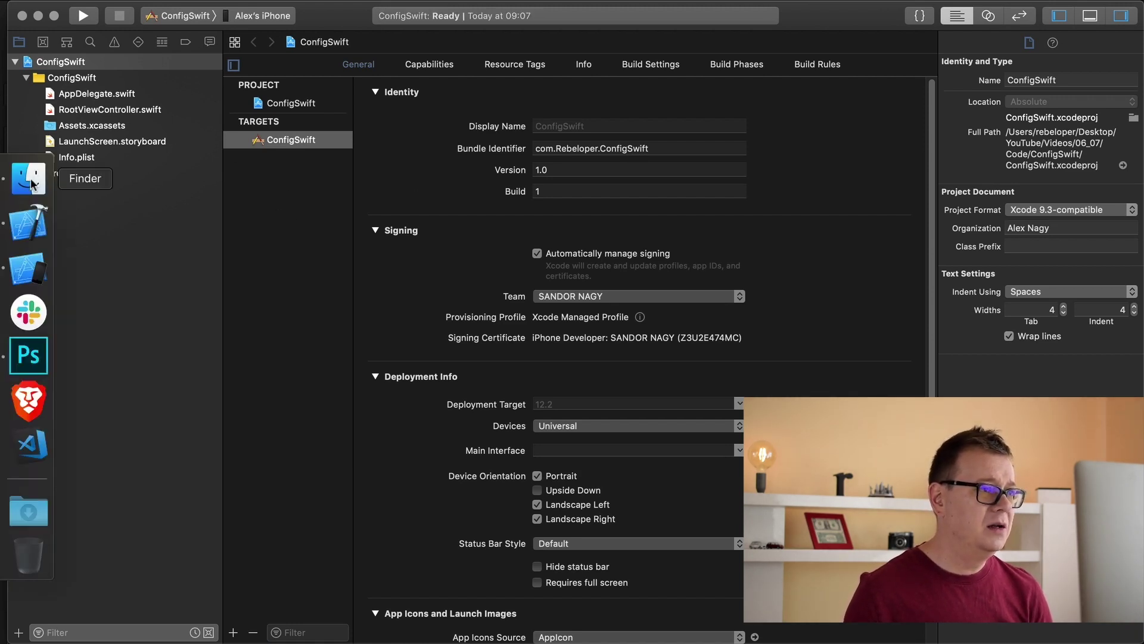
Step: Drag Config.swift from the ConfigSwiftResources folder in Finder into Xcode's project navigator
click(33, 174)
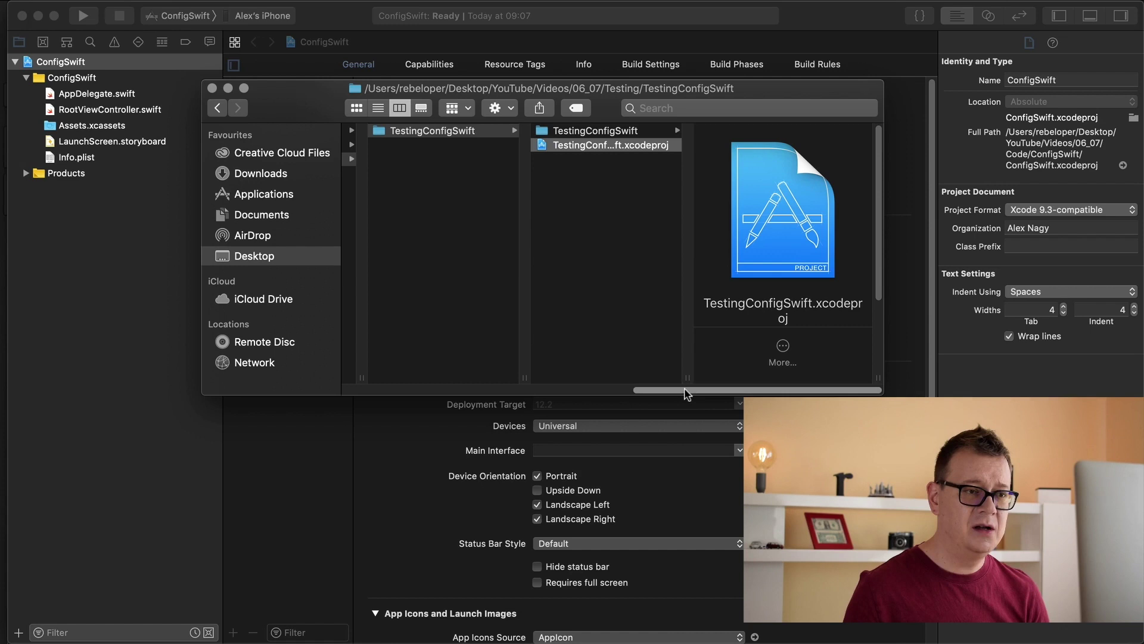
drag(686, 392, 572, 392)
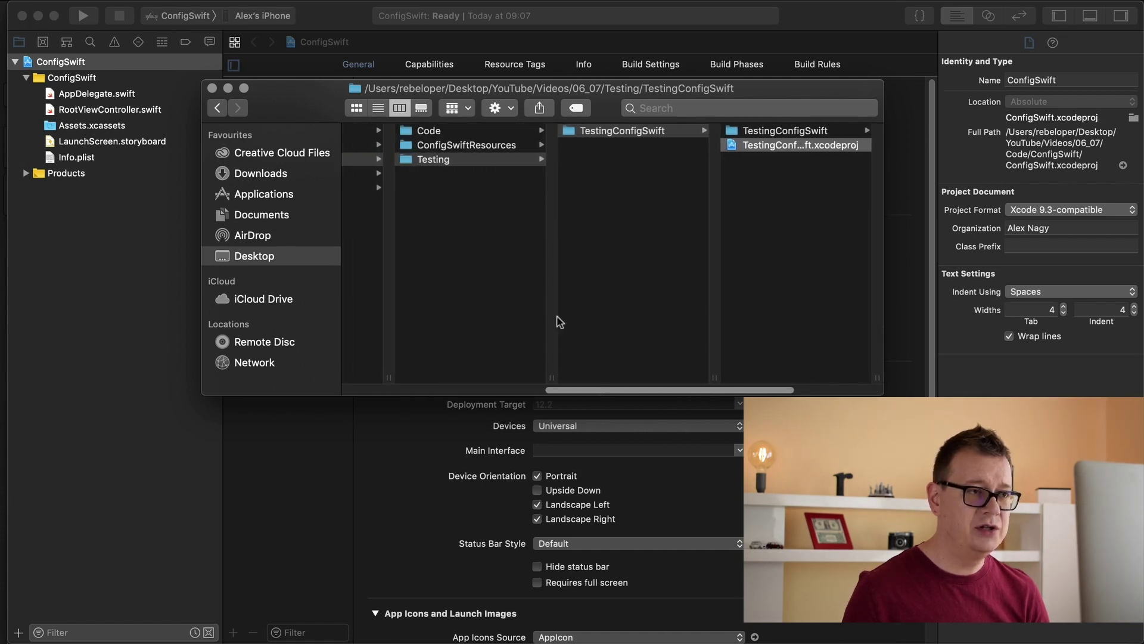
click(466, 135)
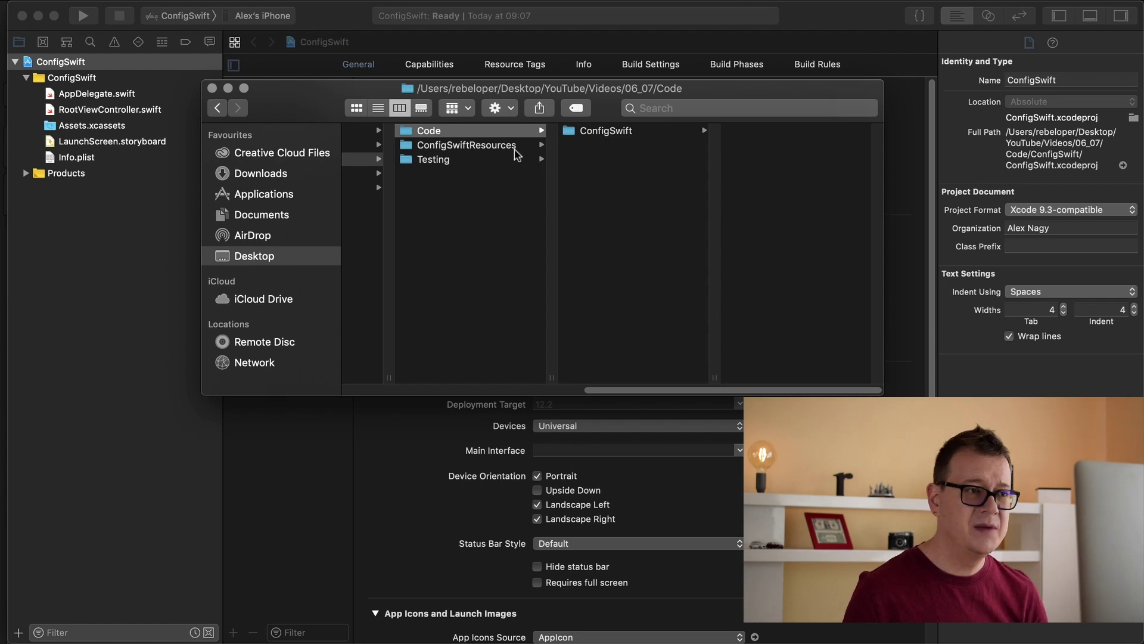
click(488, 146)
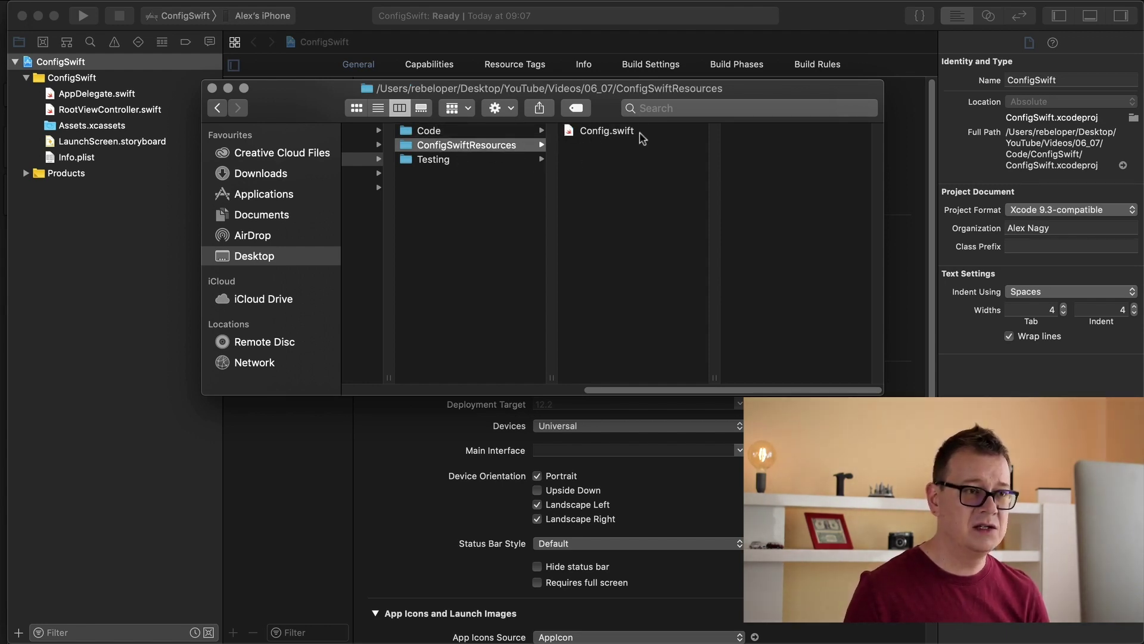
click(607, 131)
drag(580, 131, 141, 100)
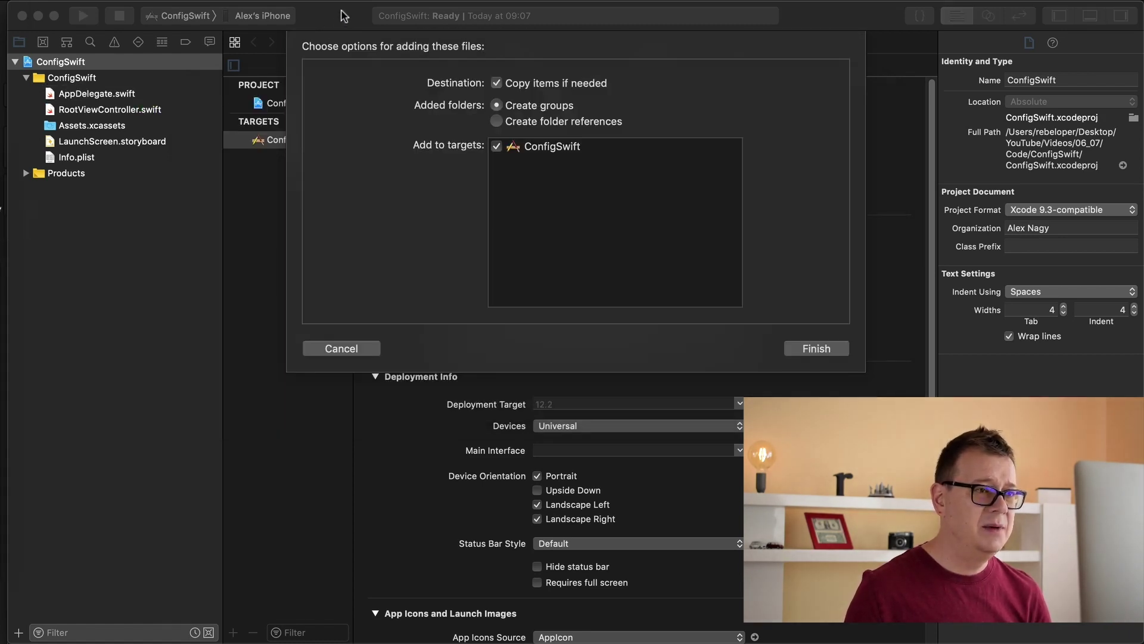
click(816, 349)
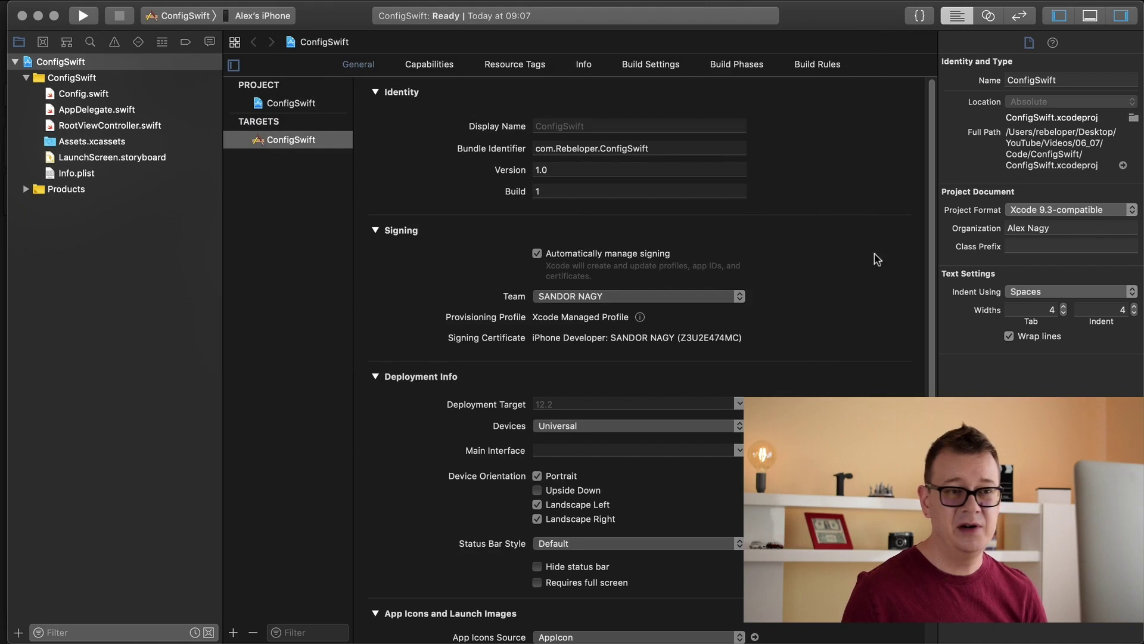
click(1121, 15)
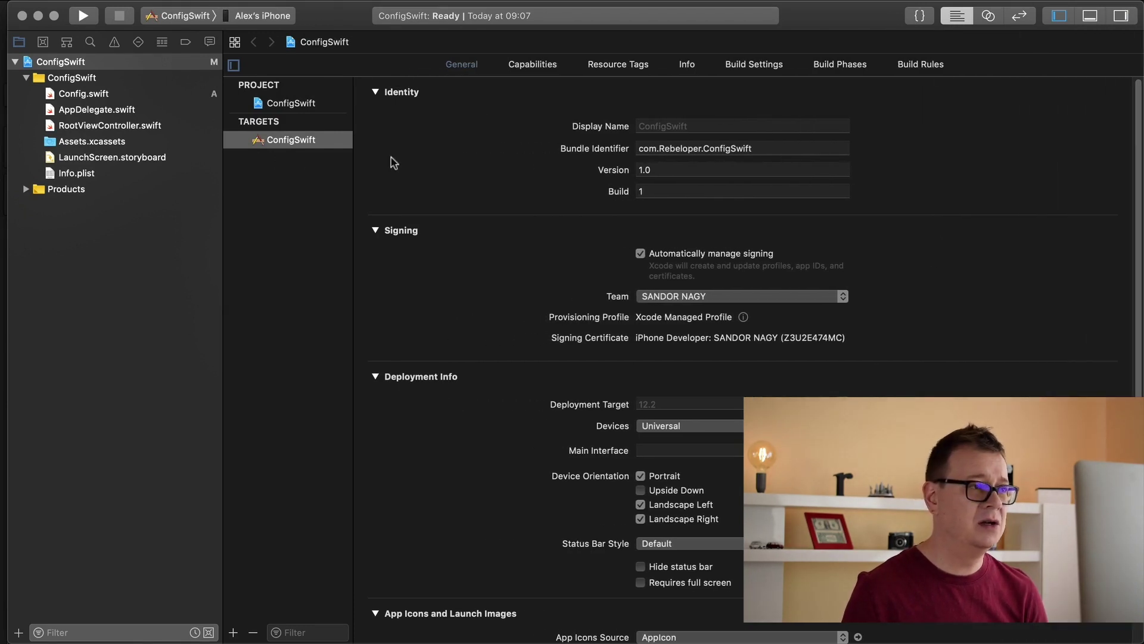
click(105, 93)
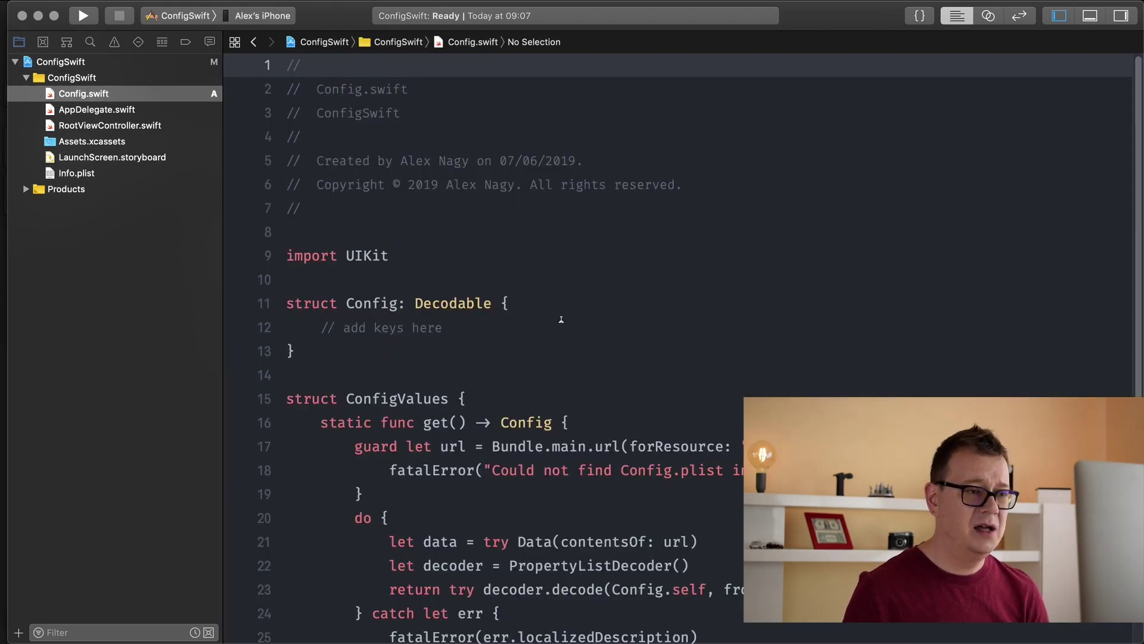
scroll(562, 320, down, 4)
drag(286, 218, 394, 551)
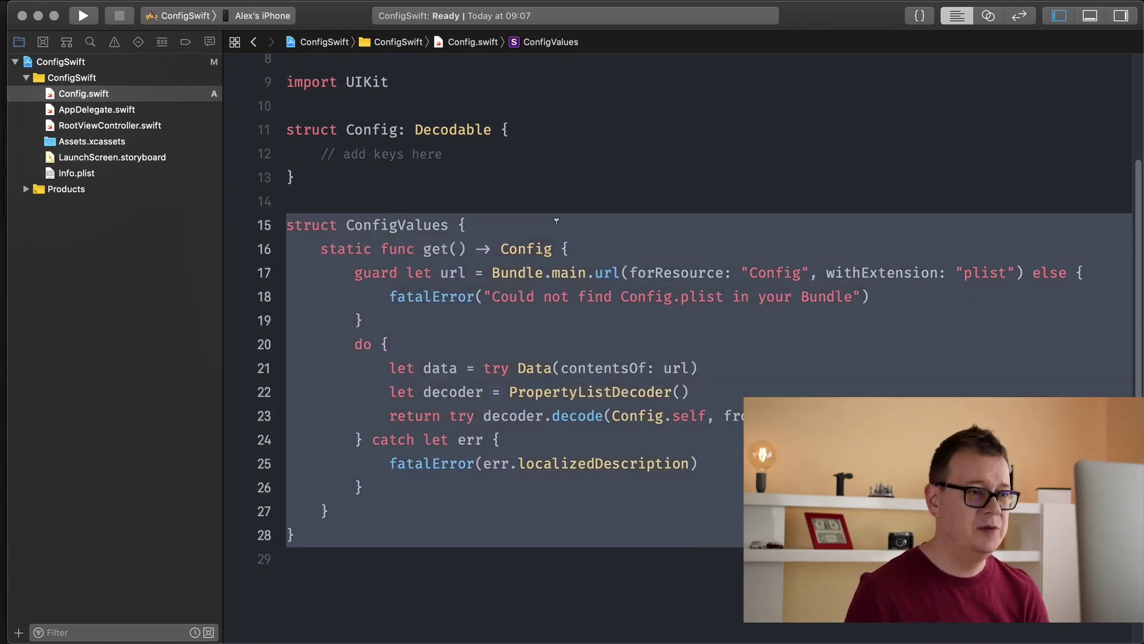
click(399, 224)
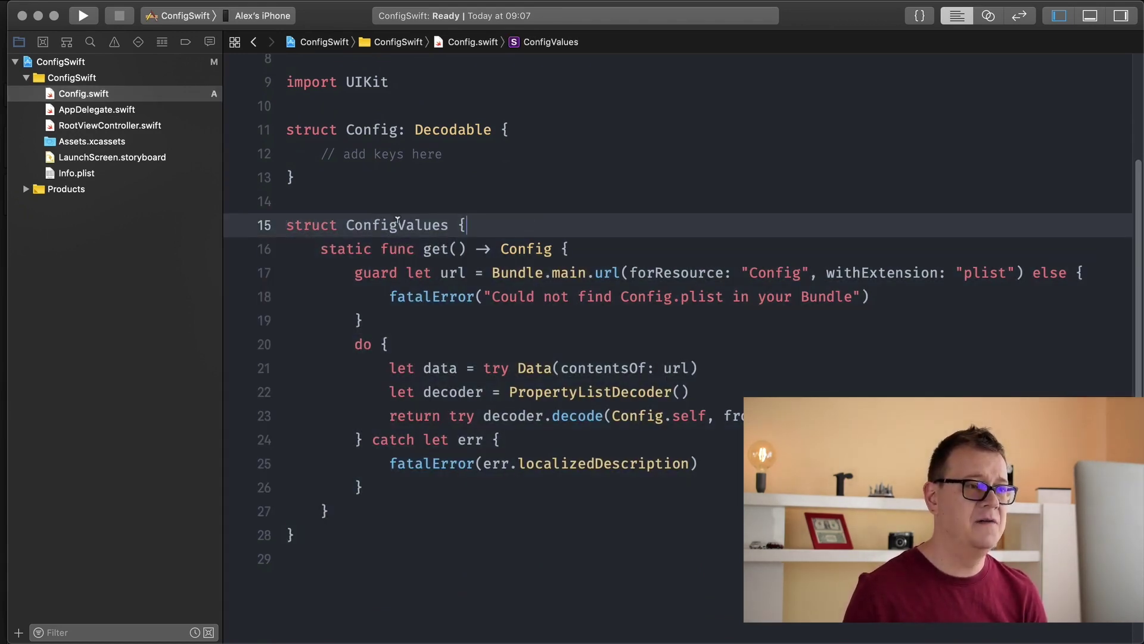
double_click(398, 224)
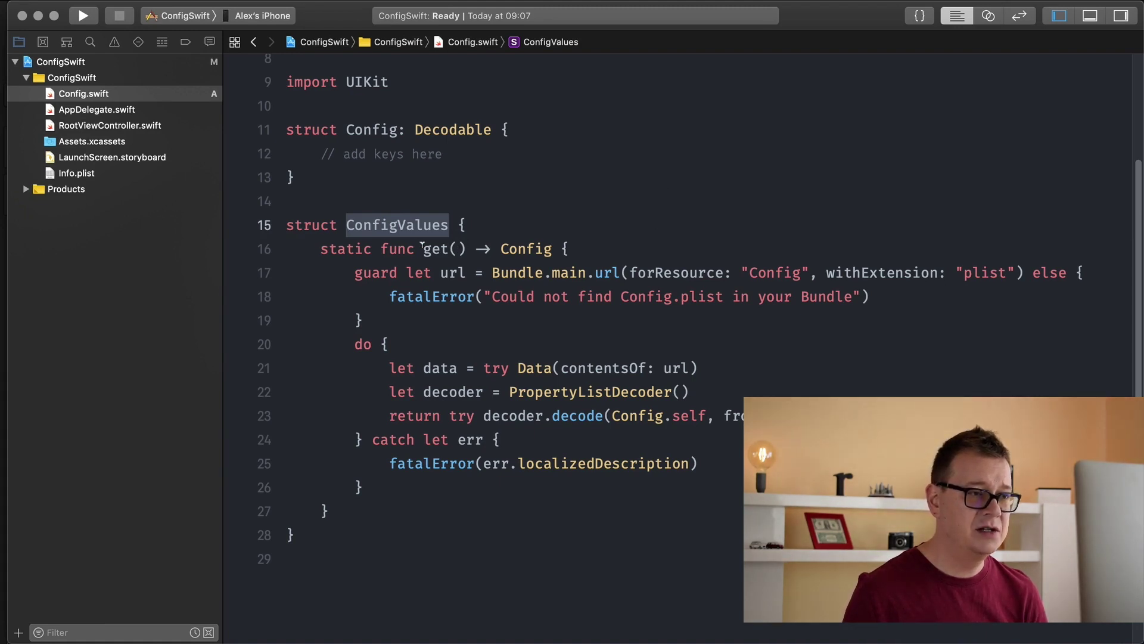
drag(422, 248, 466, 248)
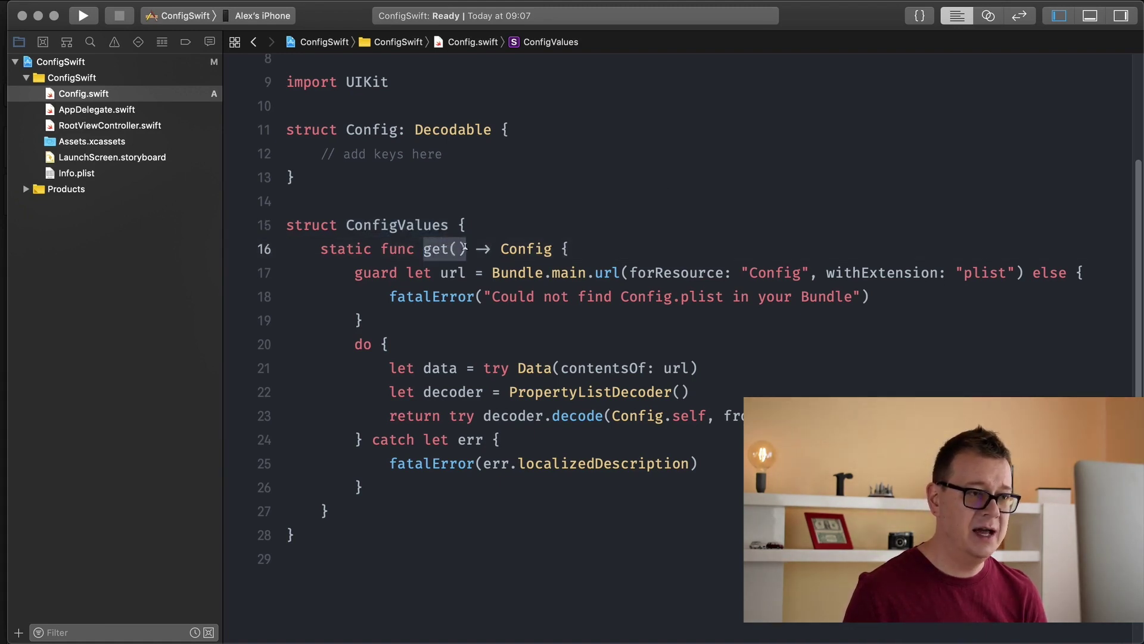
double_click(537, 248)
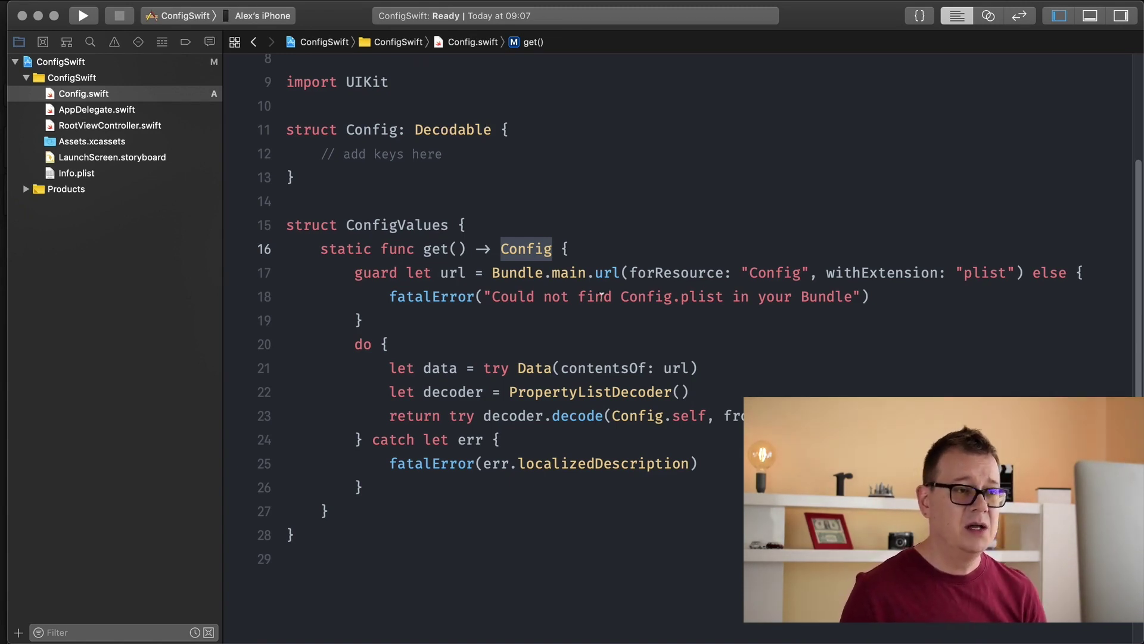
double_click(768, 272)
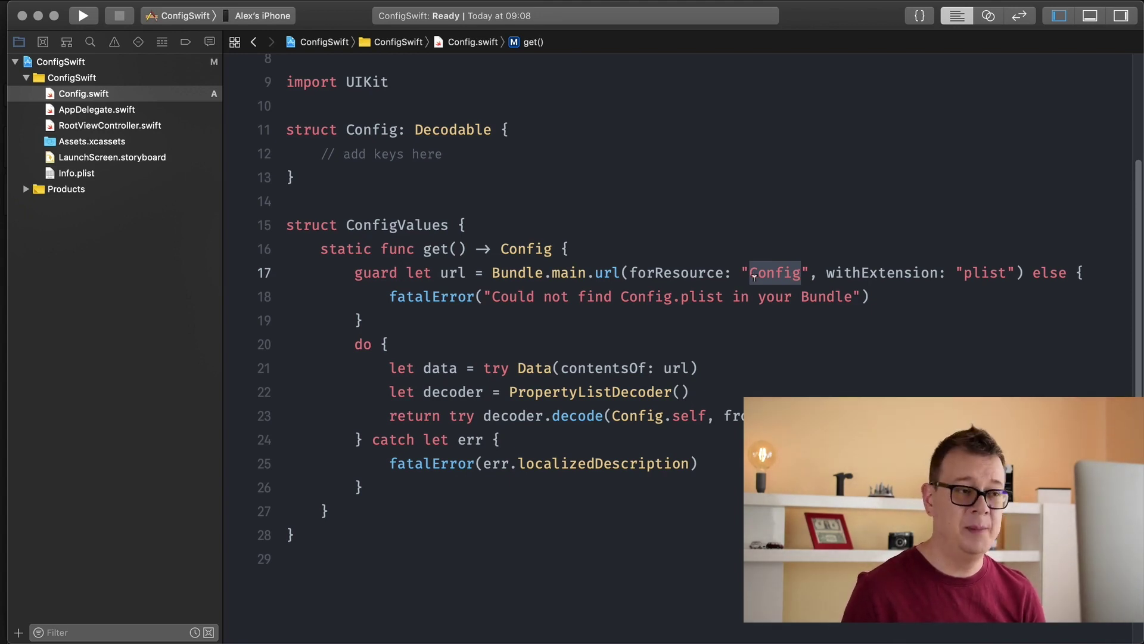
Step: Create a new Property List file named Config.plist with Cmd+N
click(130, 97)
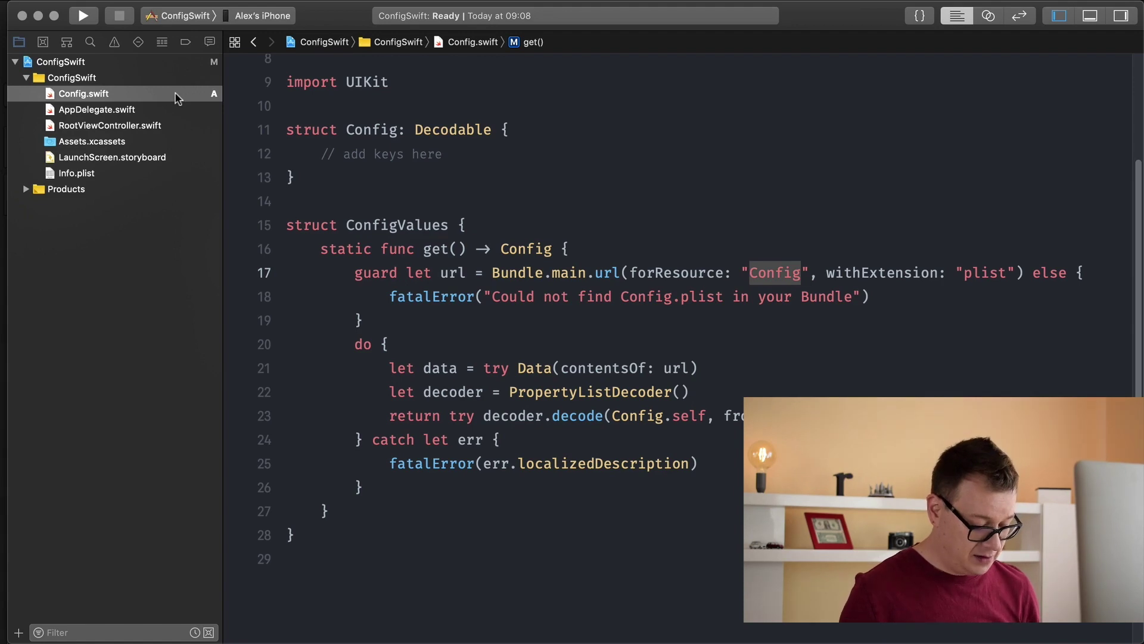
key(super+n)
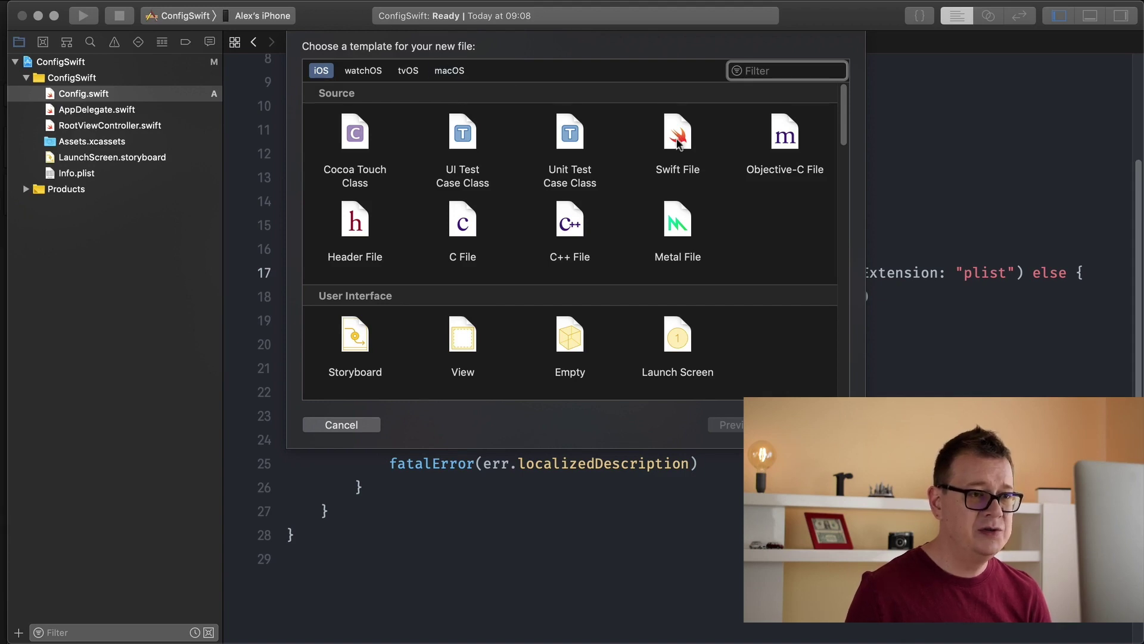
scroll(683, 229, down, 3)
scroll(683, 229, down, 2)
scroll(683, 230, down, 3)
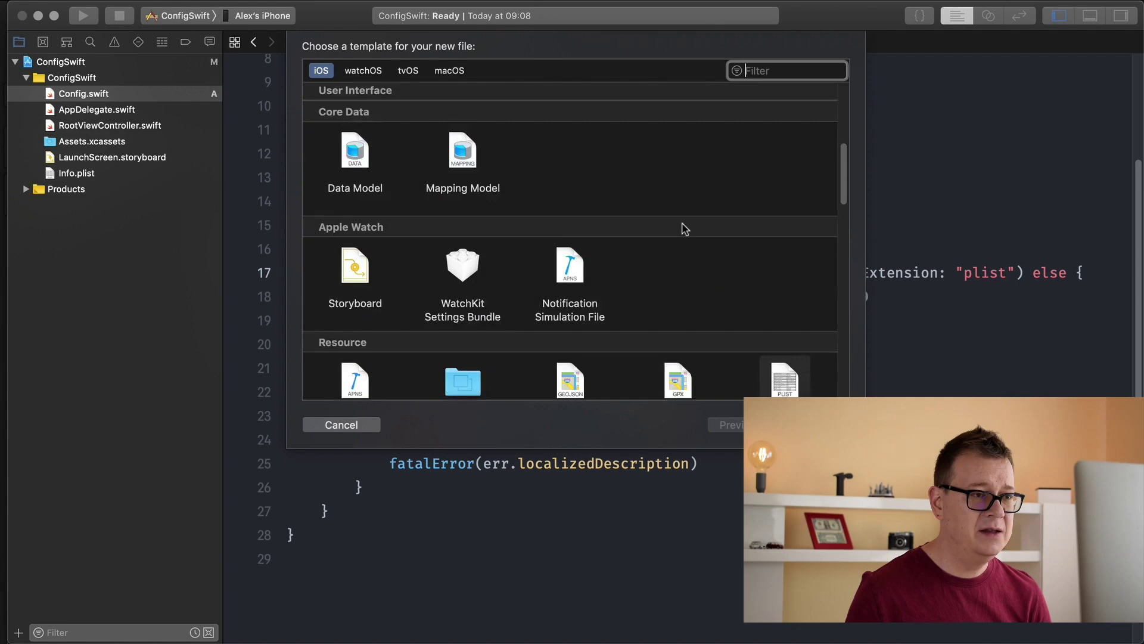
scroll(683, 230, down, 2)
scroll(683, 229, down, 3)
scroll(684, 229, down, 2)
scroll(684, 229, down, 2)
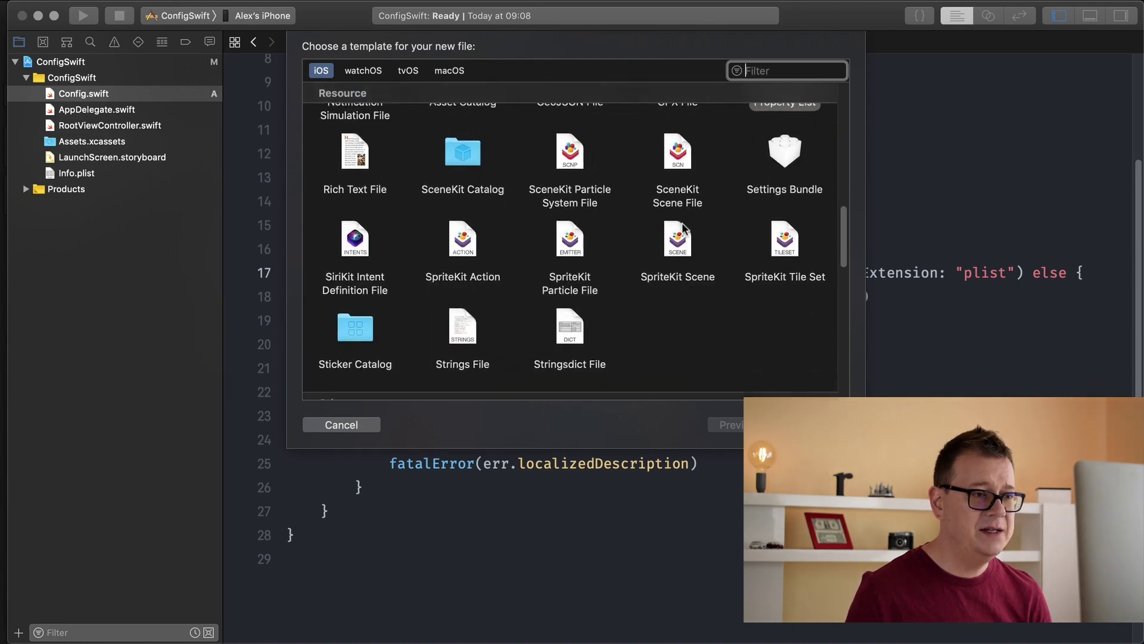
scroll(684, 228, down, 3)
scroll(683, 229, down, 1)
scroll(683, 230, down, 1)
scroll(683, 230, down, 3)
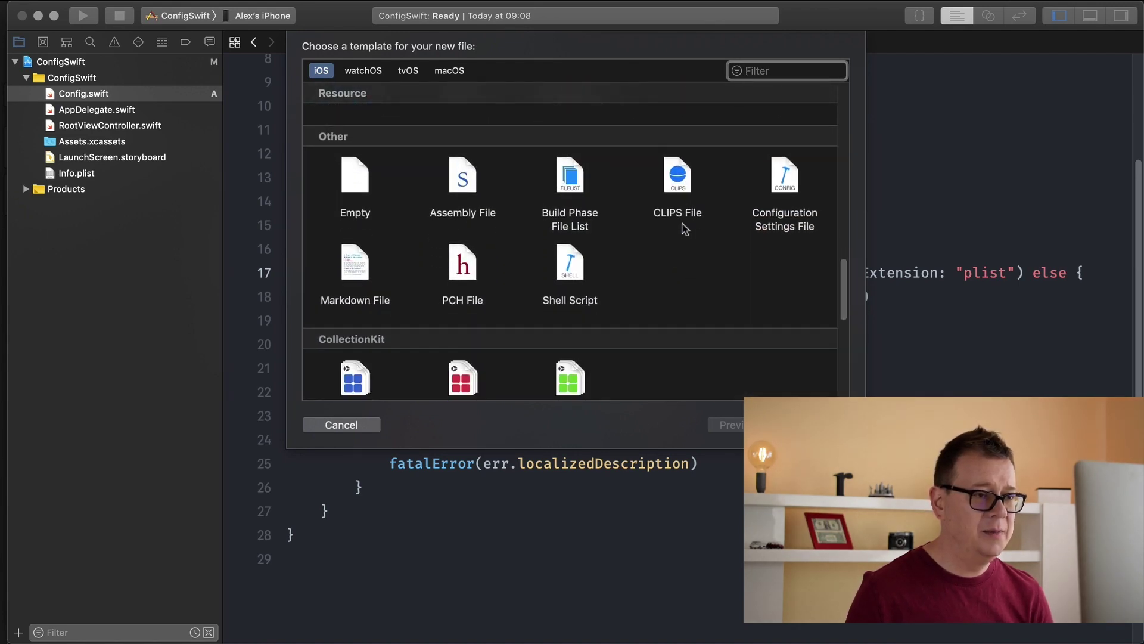
scroll(683, 230, down, 3)
scroll(684, 229, down, 2)
scroll(683, 229, up, 10)
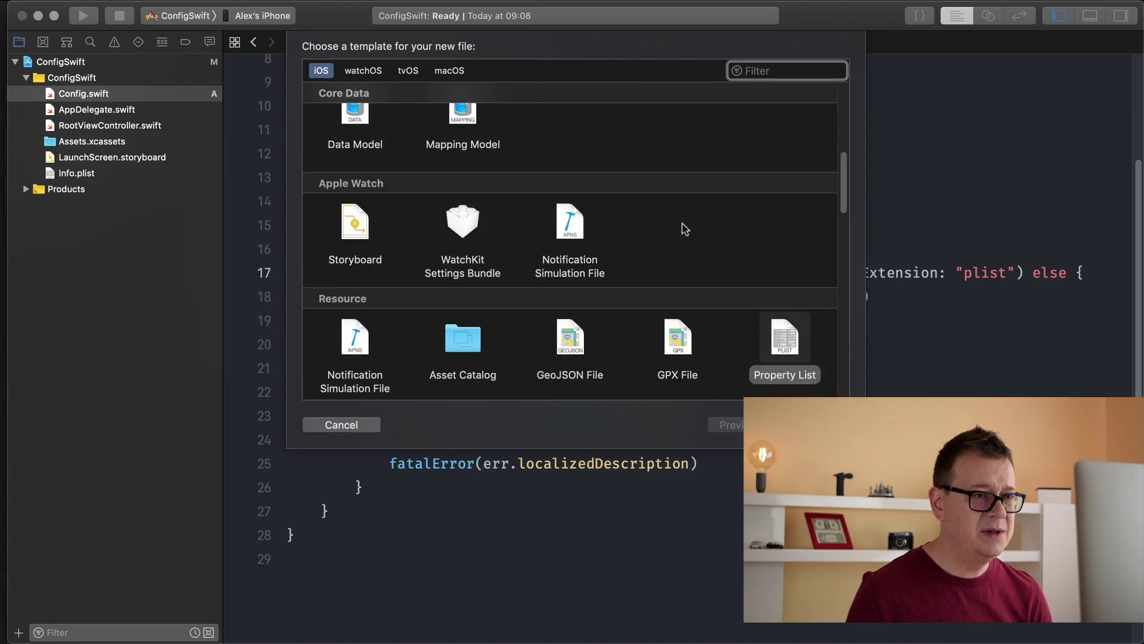
click(794, 341)
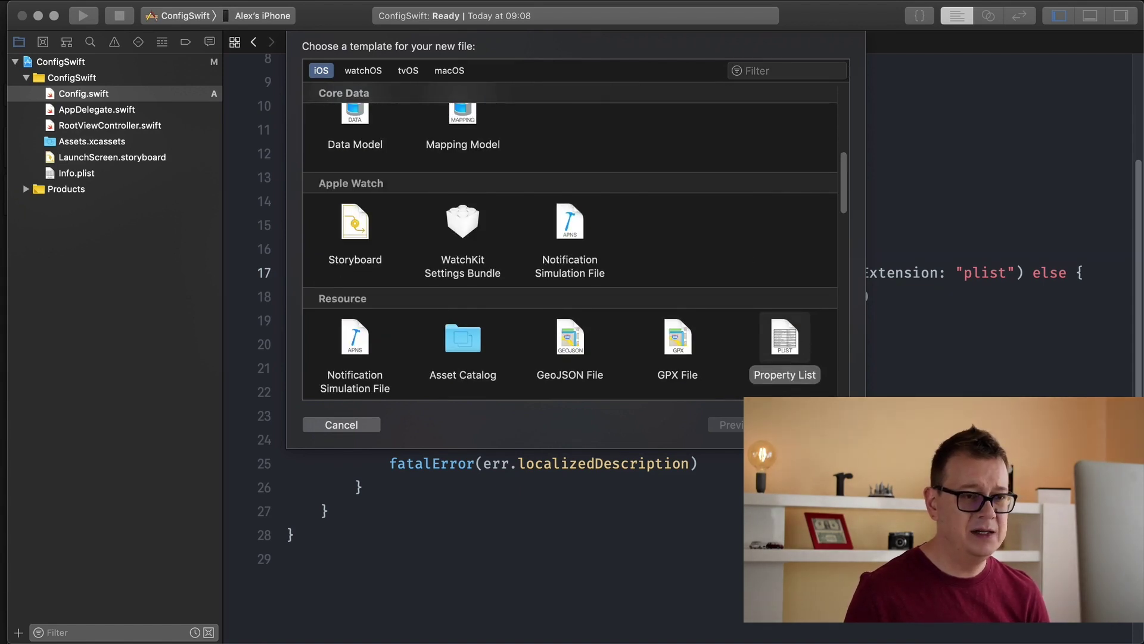
key(Return)
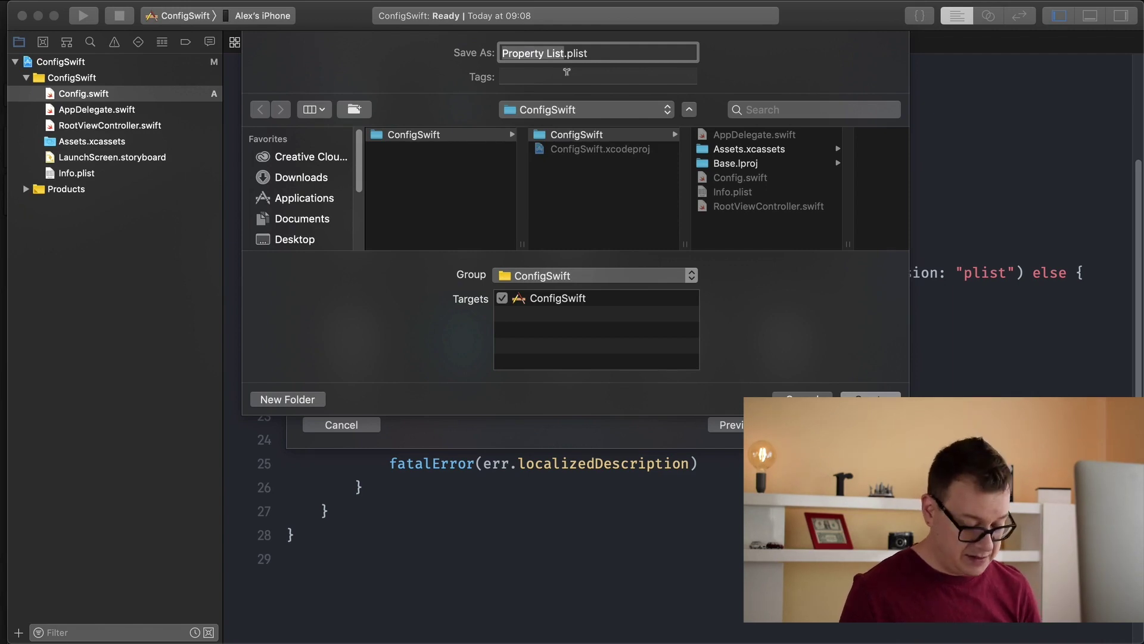
text(Config)
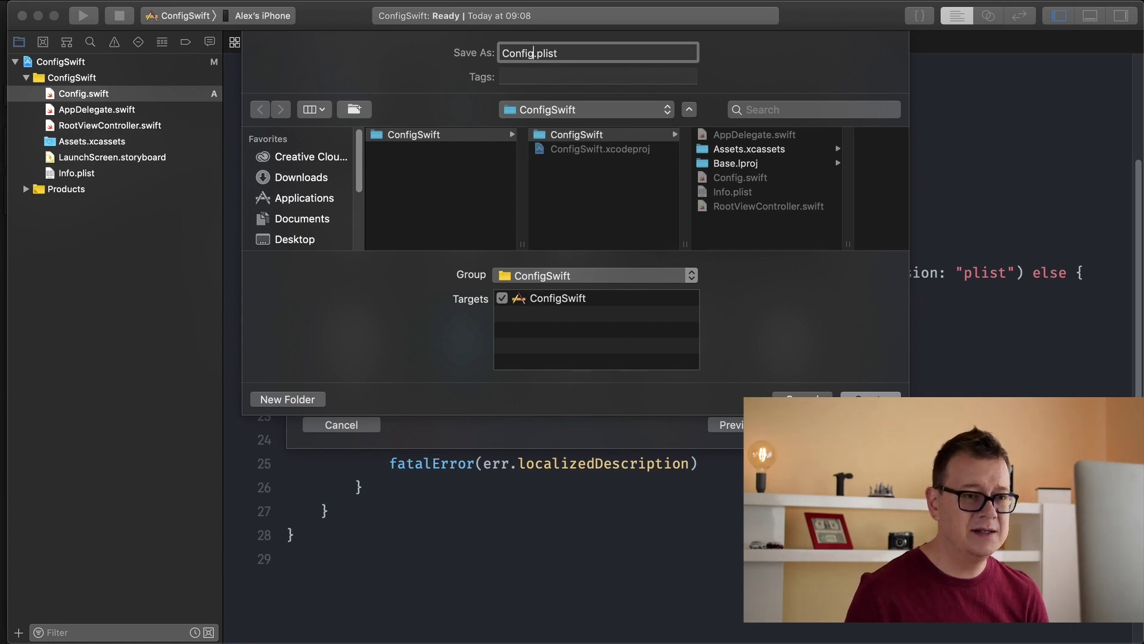
click(870, 398)
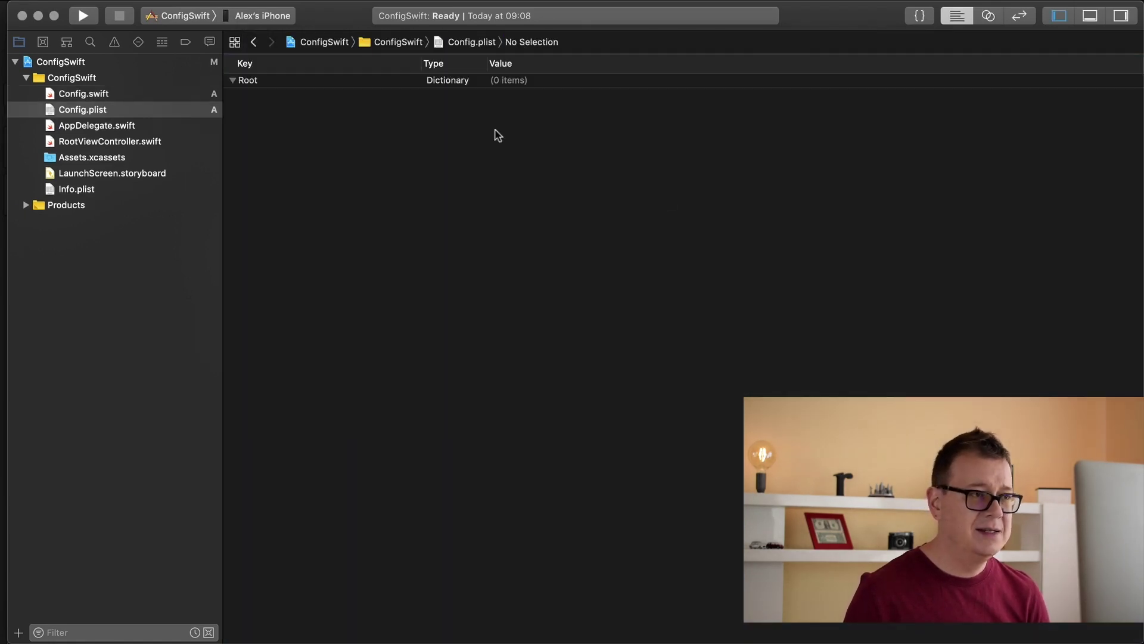
Step: Switch between Config.swift and the new Config.plist in the project navigator
click(252, 42)
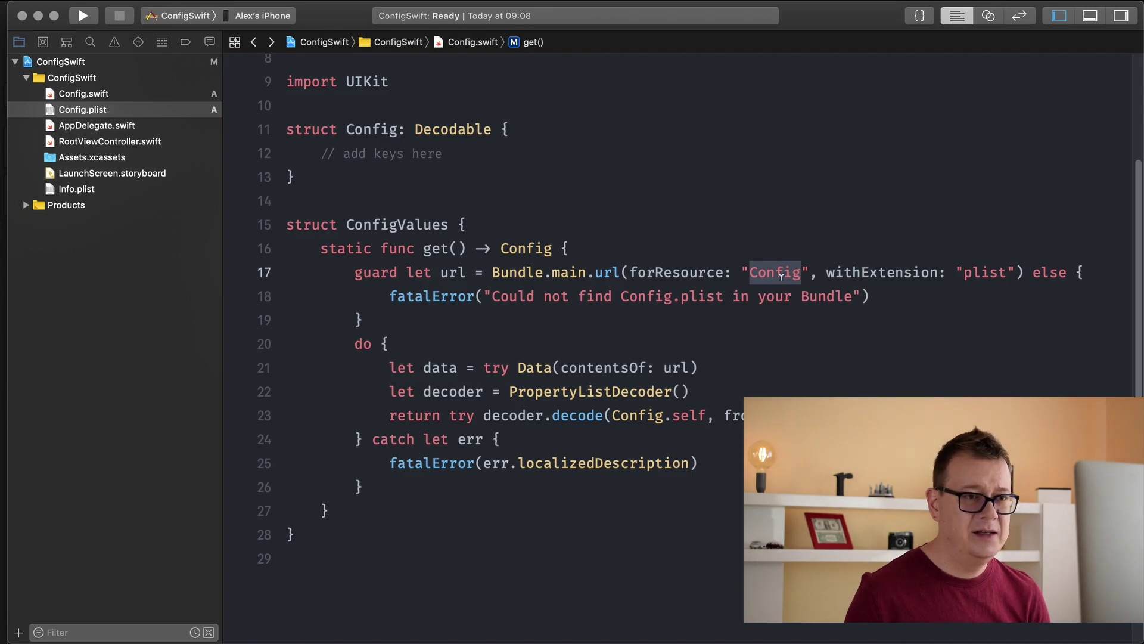
click(74, 108)
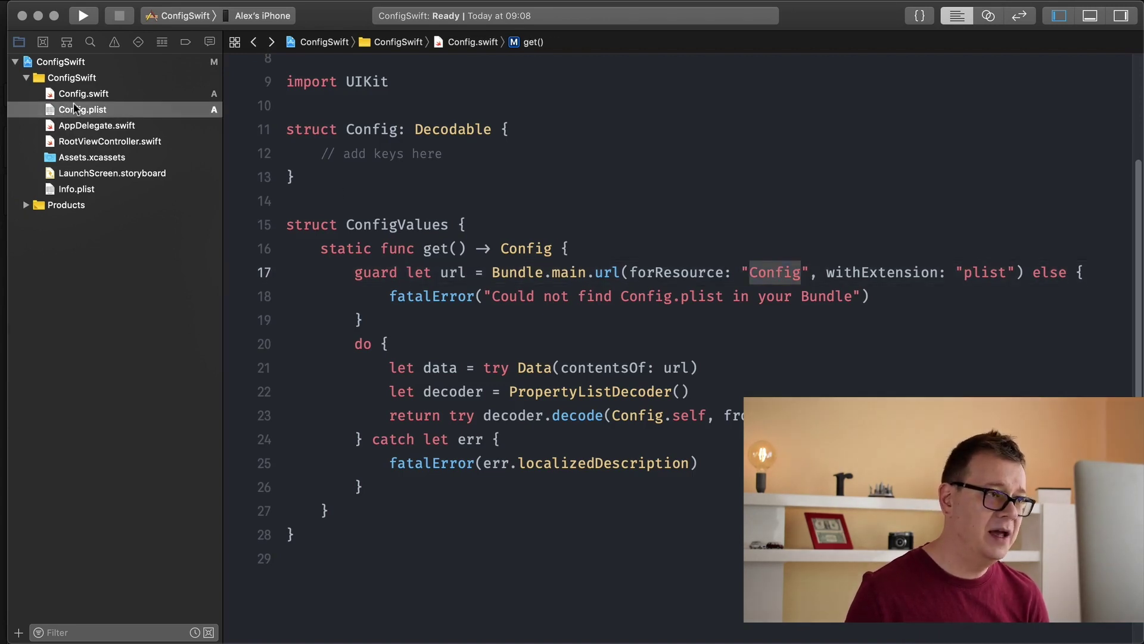
click(83, 93)
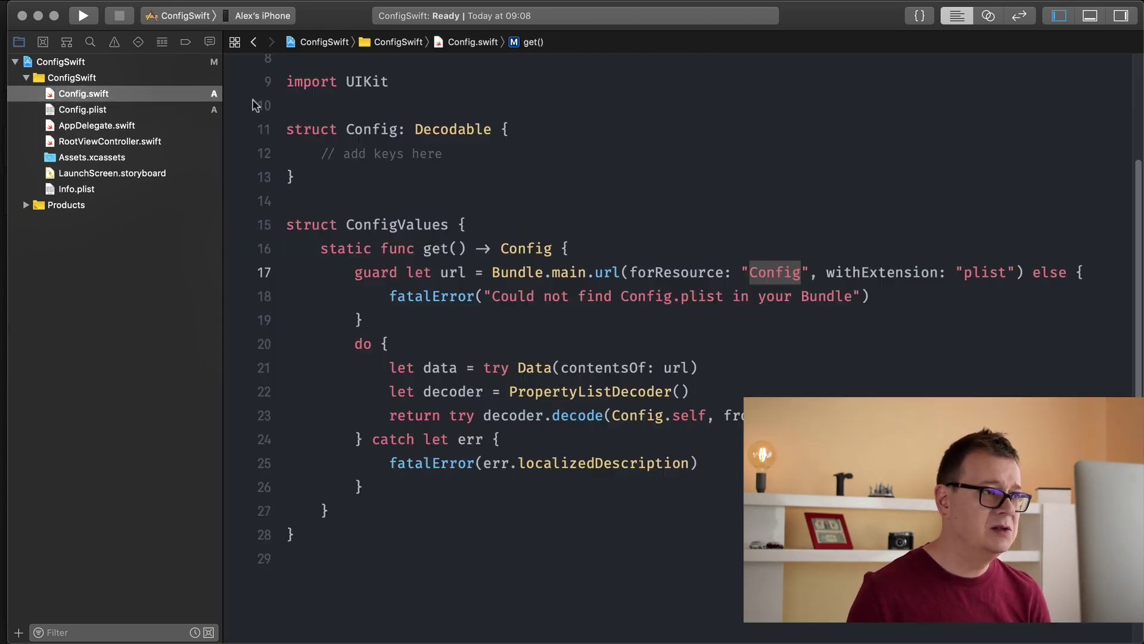
Step: Add a String key 'language' with value 'Swift' under Root in Config.plist
click(118, 111)
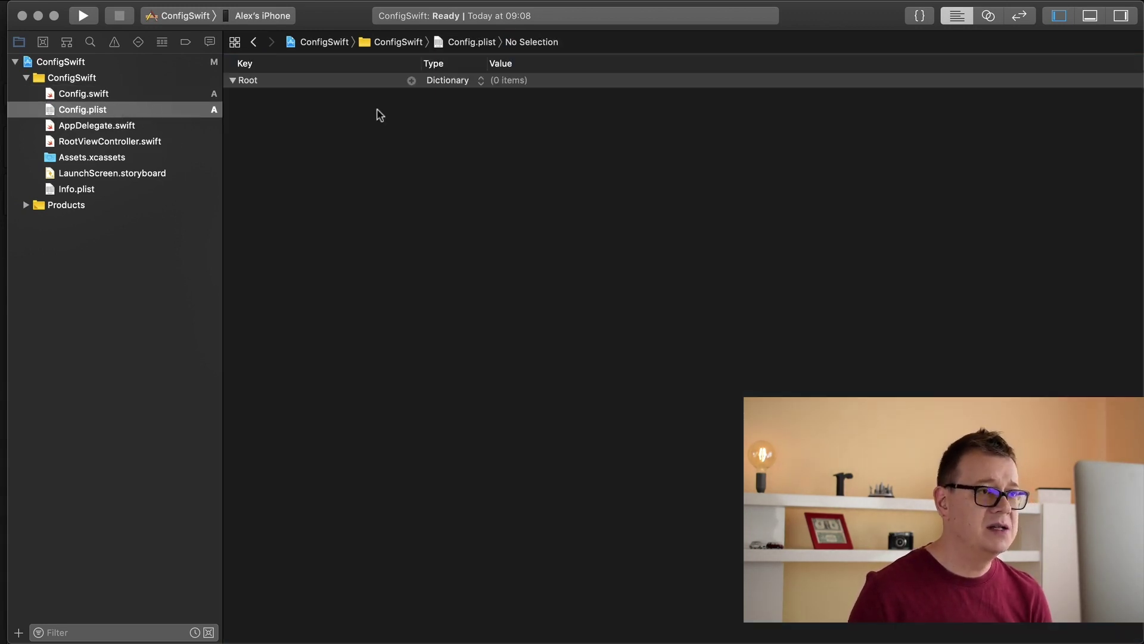
click(412, 84)
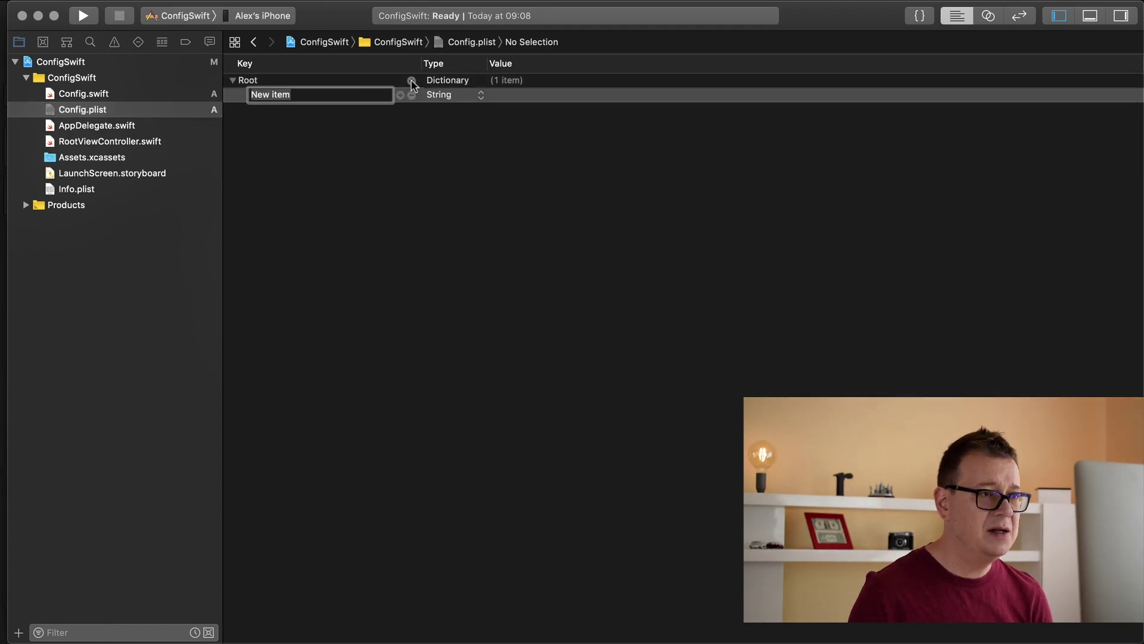
text(langu)
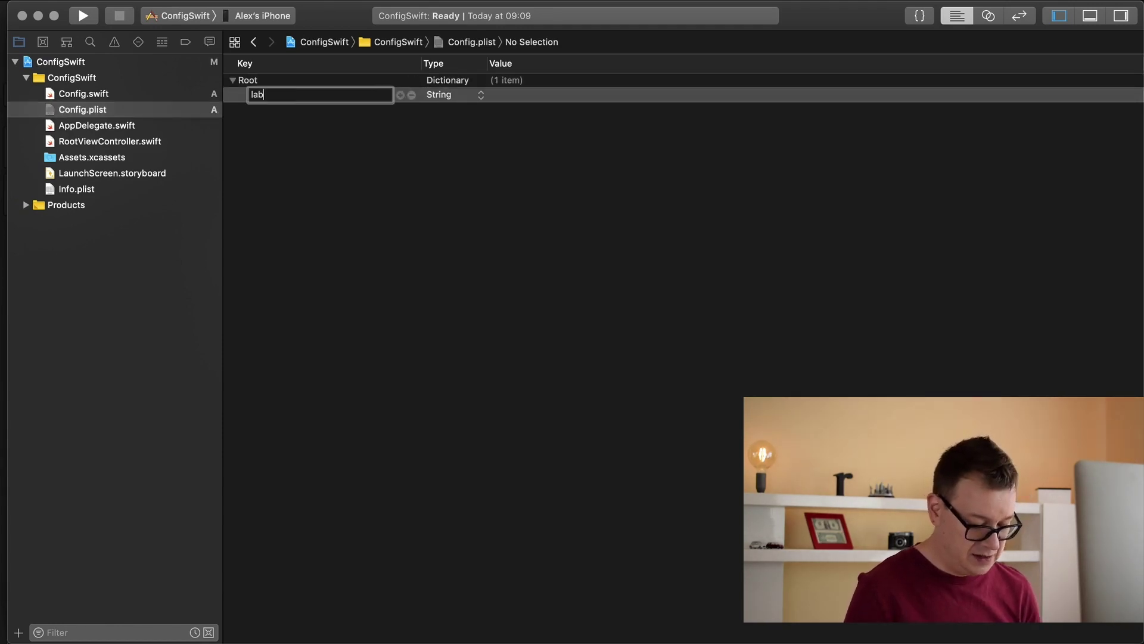
text(age)
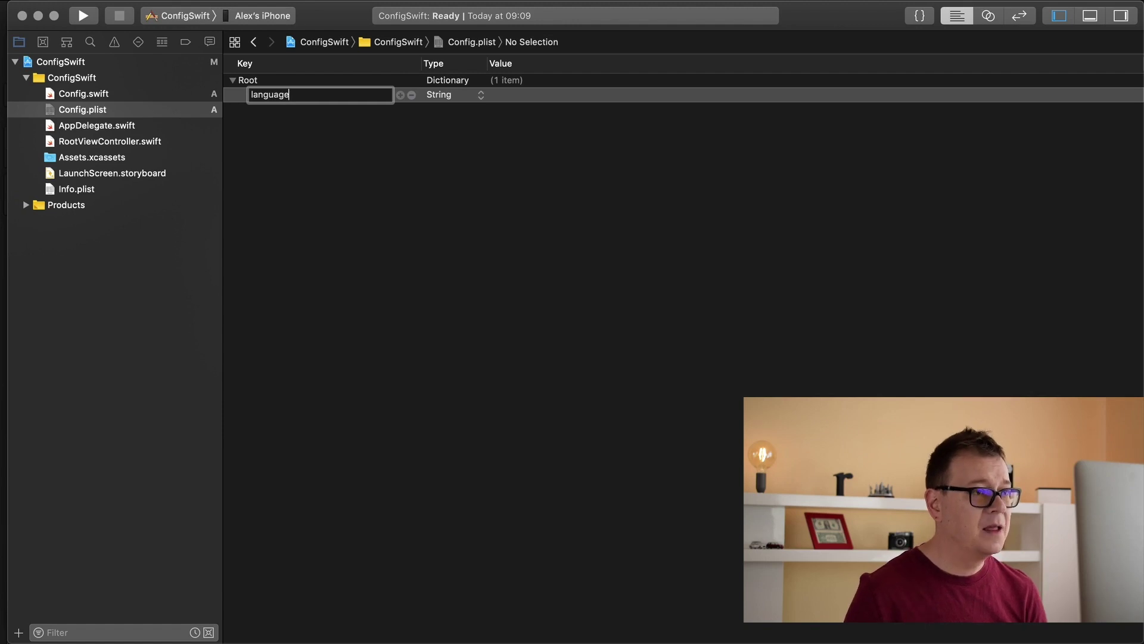
key(Return)
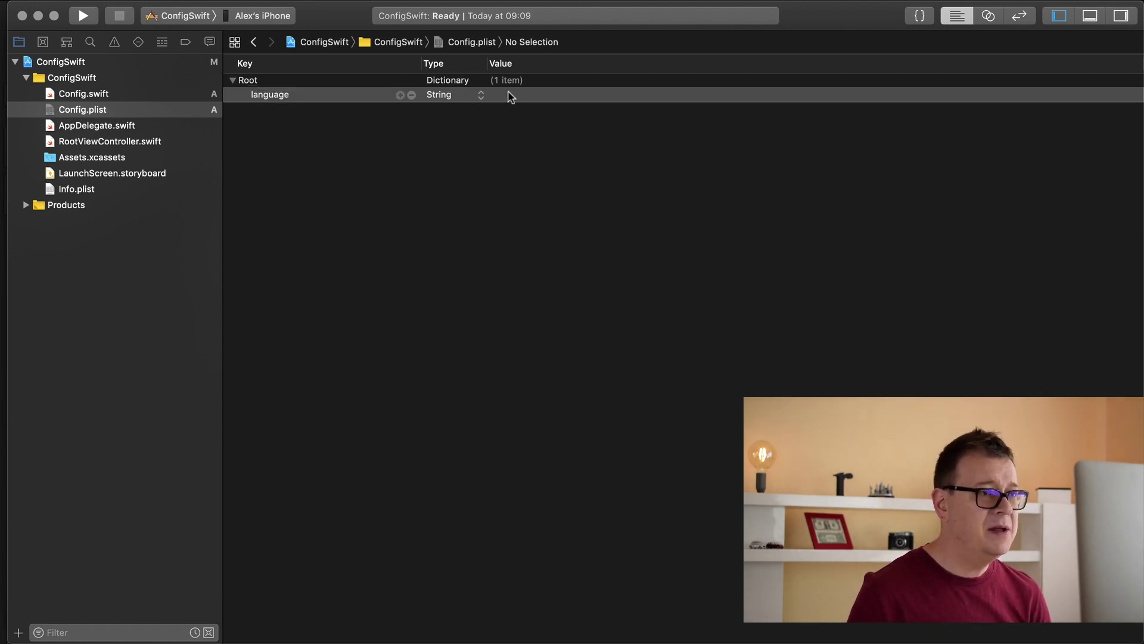
click(451, 97)
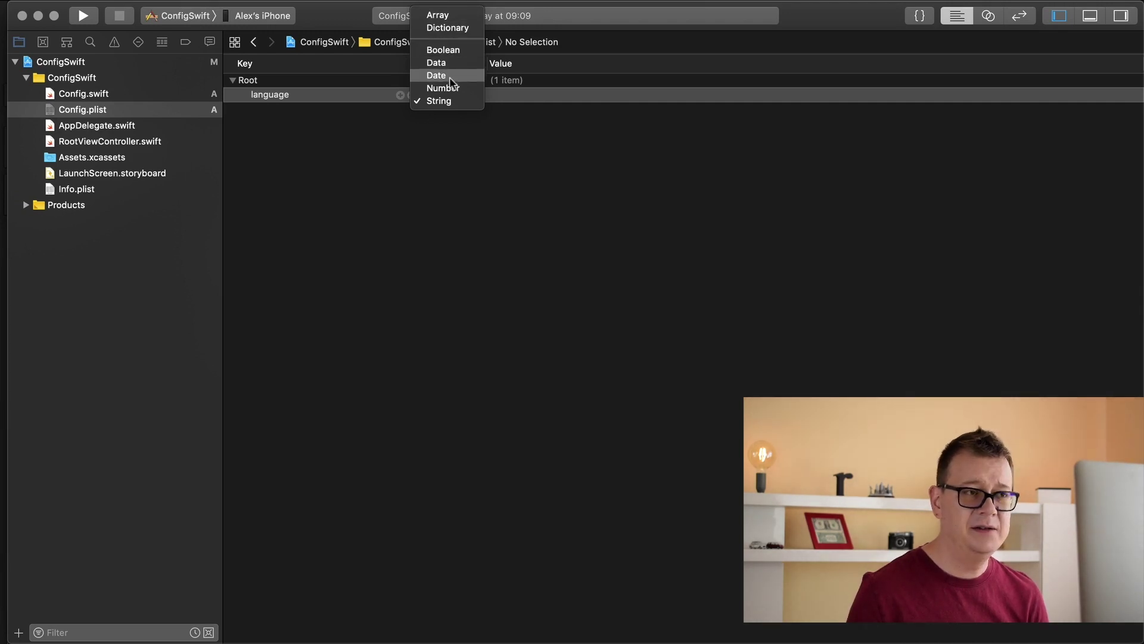
click(554, 103)
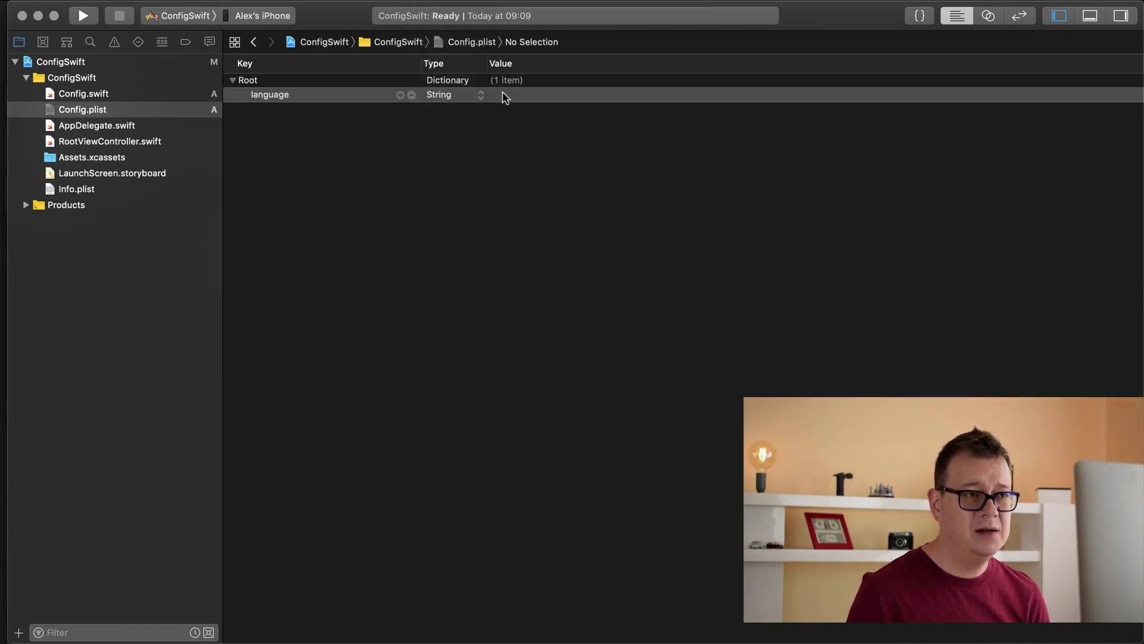
double_click(518, 94)
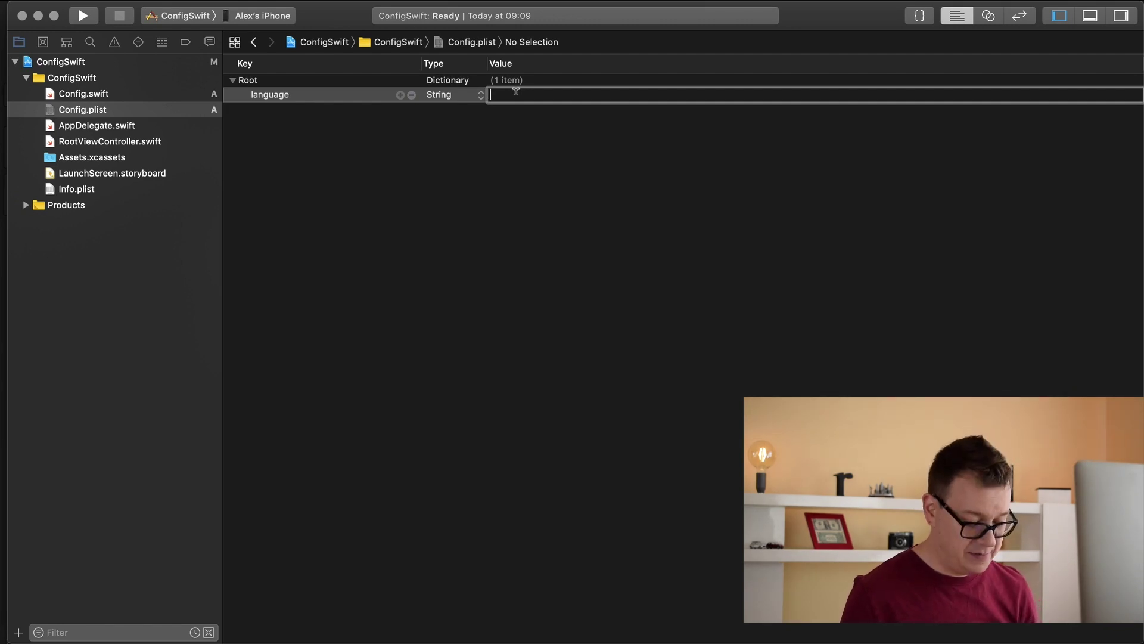
text(Swift)
click(513, 146)
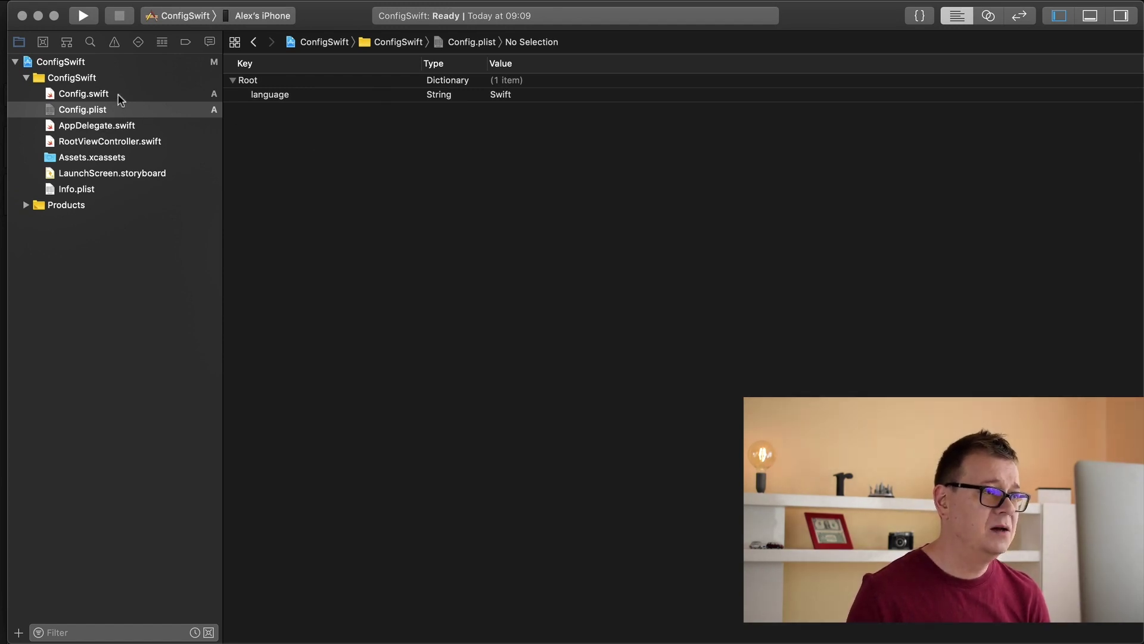
Step: Add 'let language: String' inside struct Config in Config.swift and build with Cmd+B
click(83, 95)
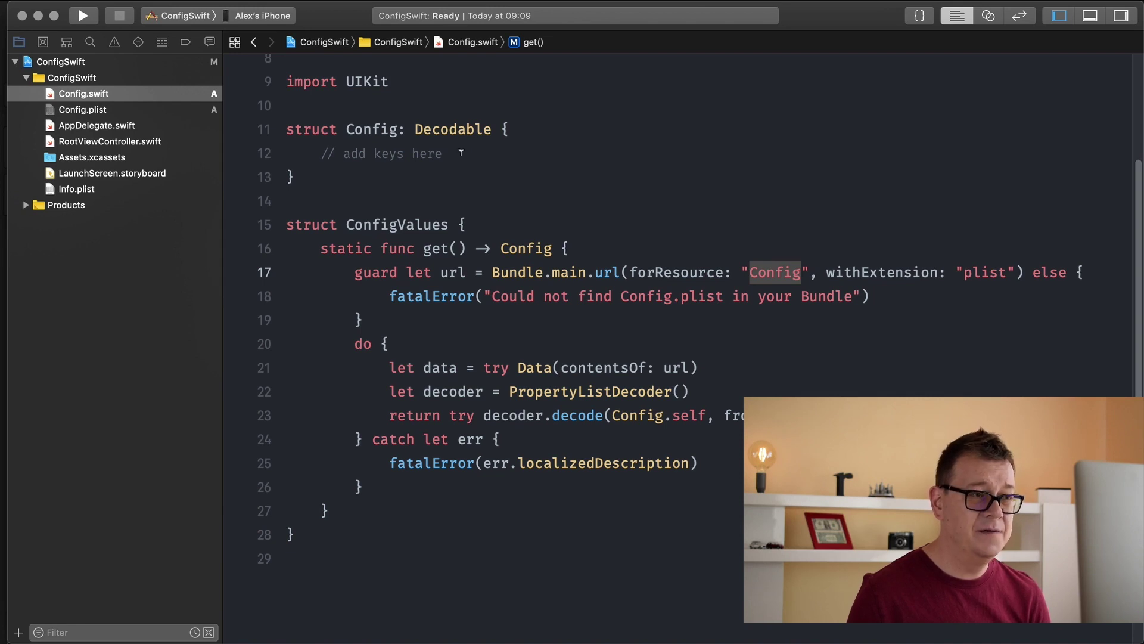
double_click(397, 134)
click(473, 153)
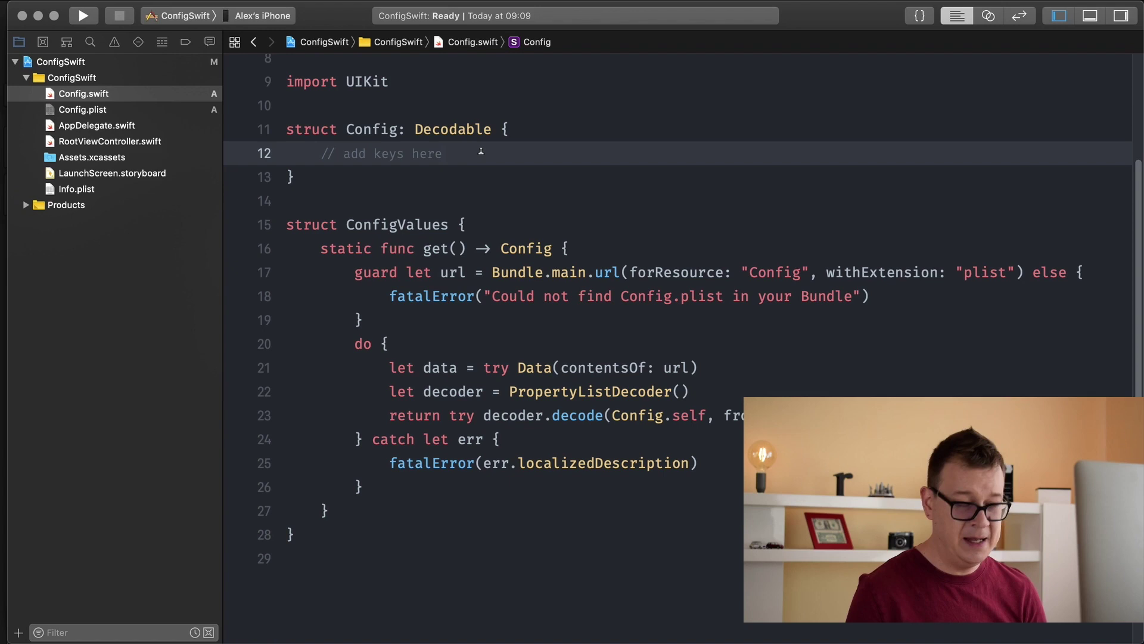
key(Return)
text(le)
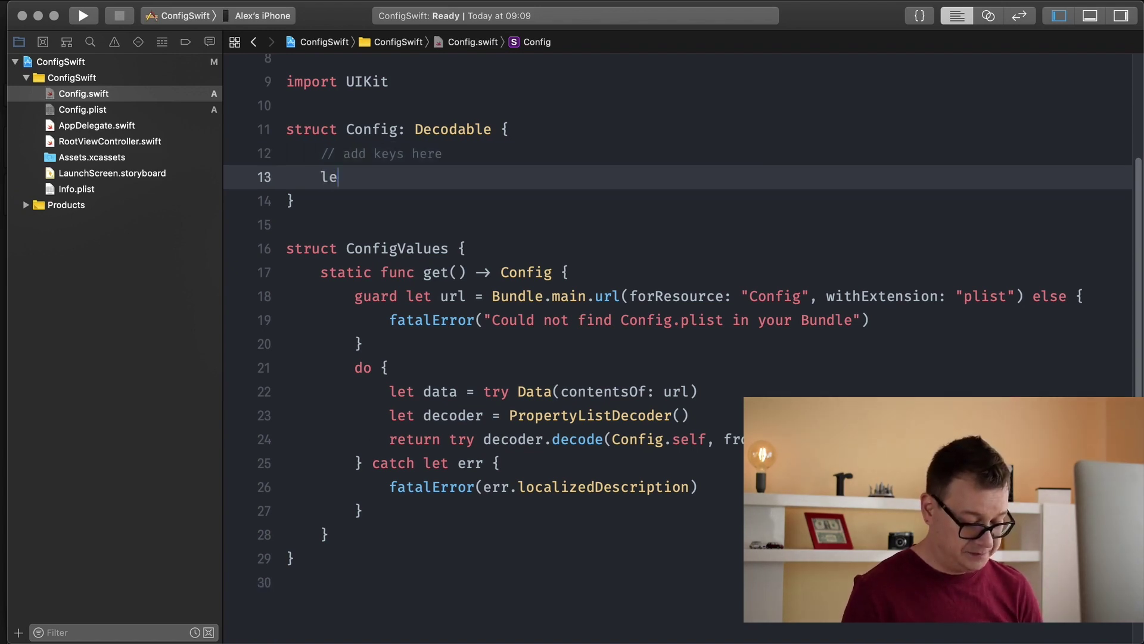
text(t languag)
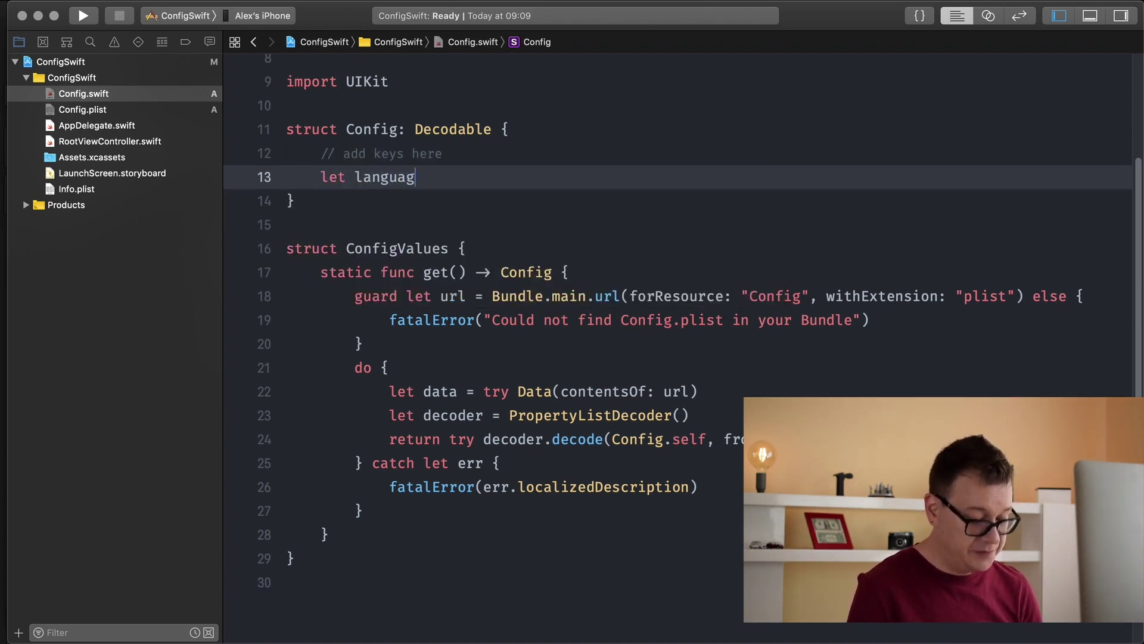
text(e)
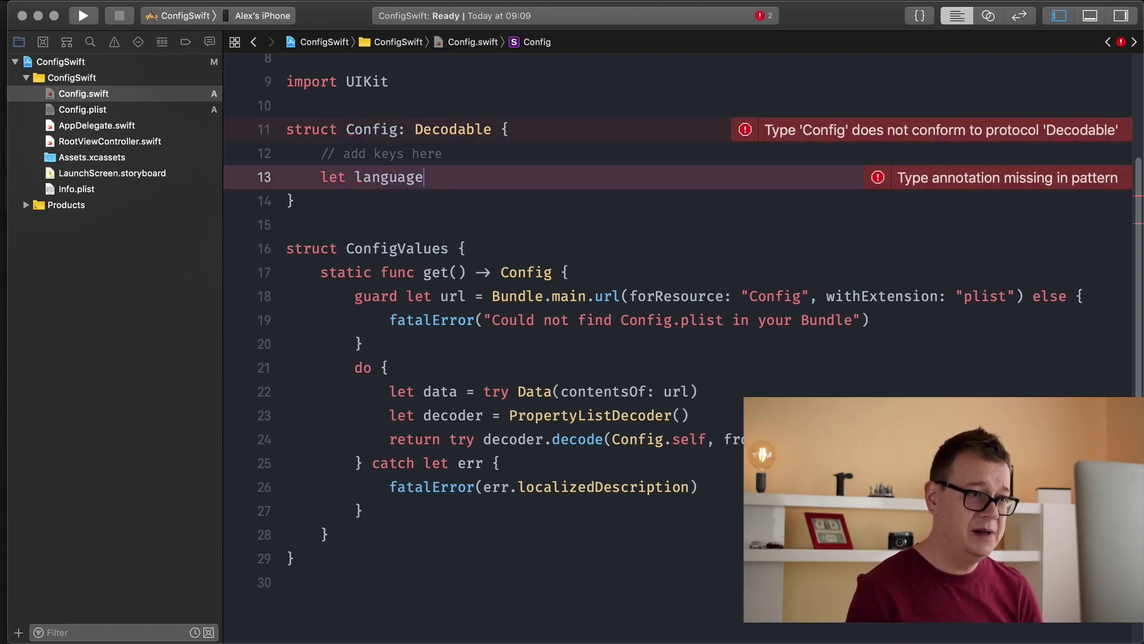
text(:)
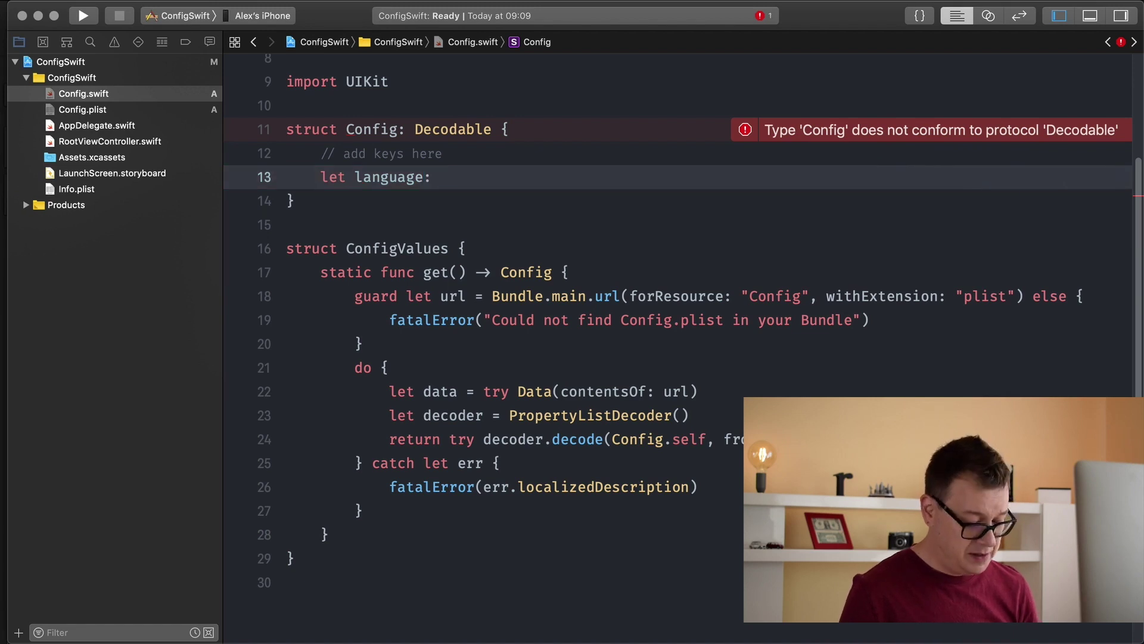
text( Stri)
key(Return)
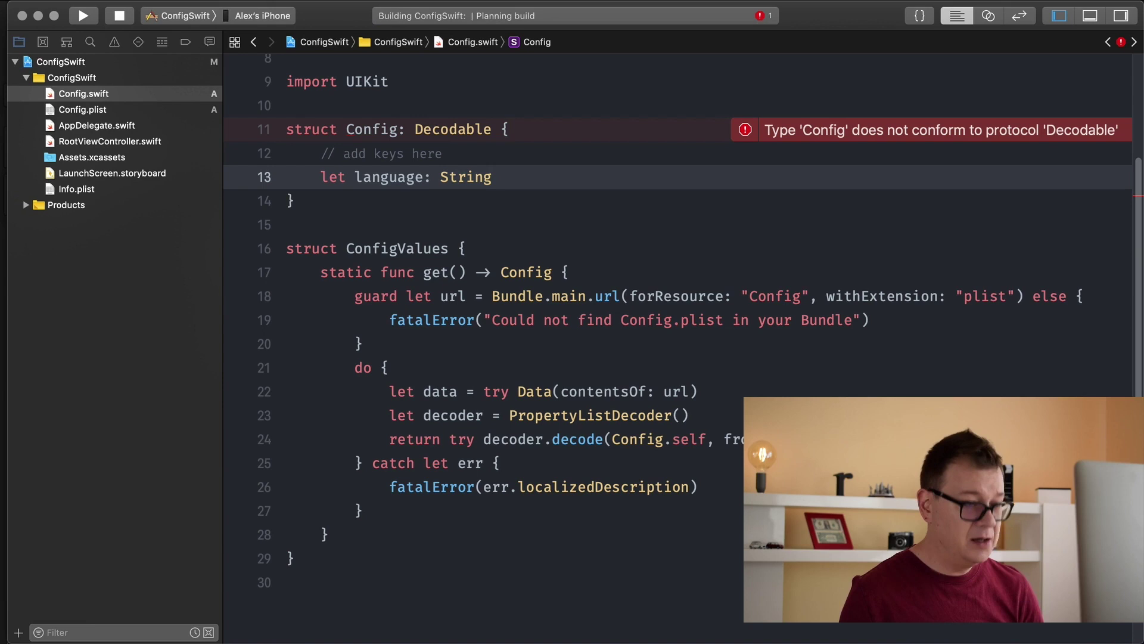
key(super+b)
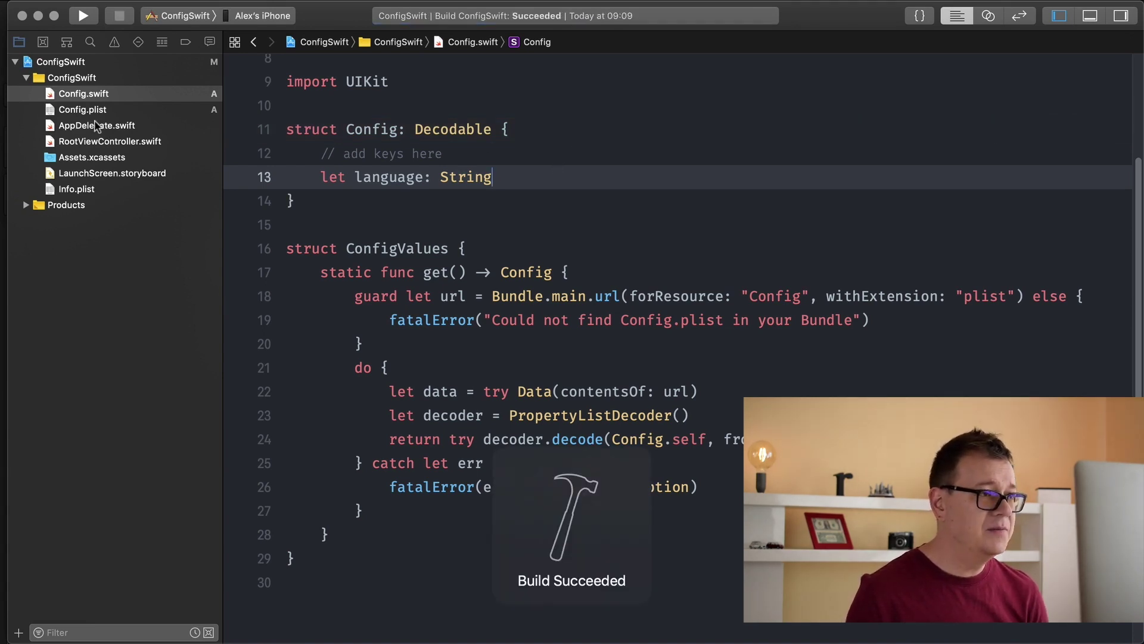
Step: Add print("Language is: \(ConfigValues.get().language)") to viewDidLoad in RootViewController.swift
click(110, 141)
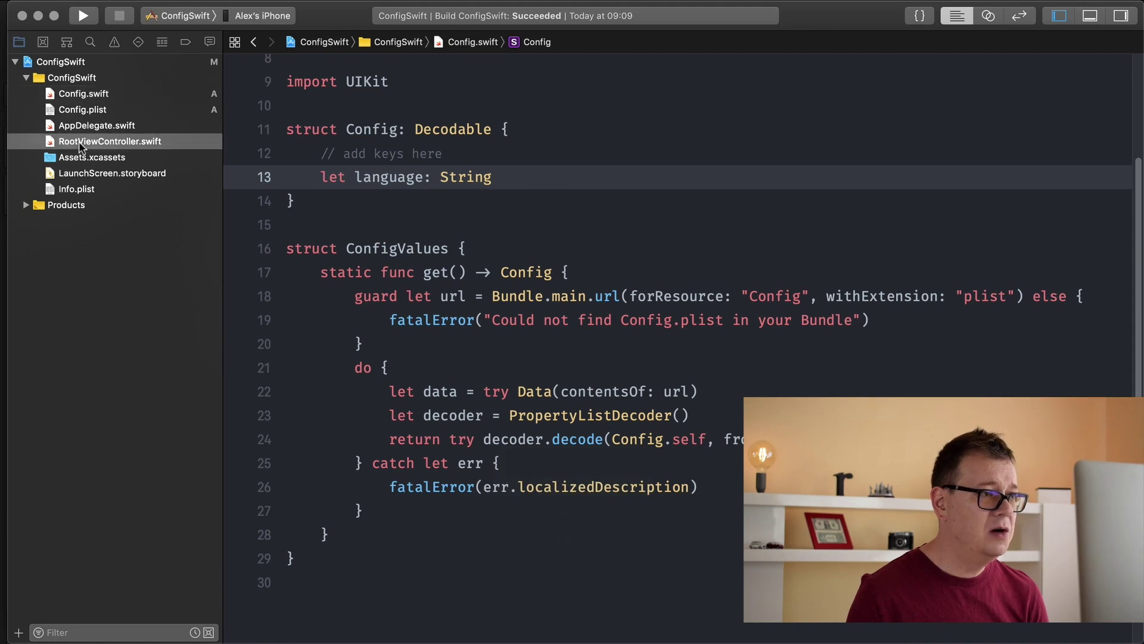
scroll(707, 363, down, 5)
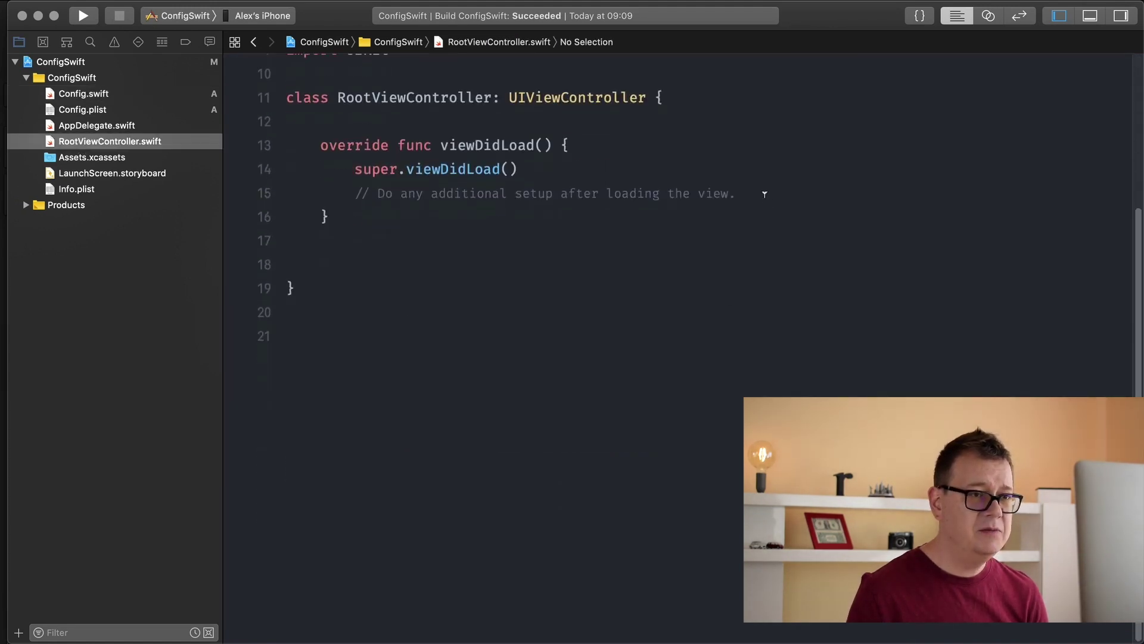
click(764, 195)
key(Return)
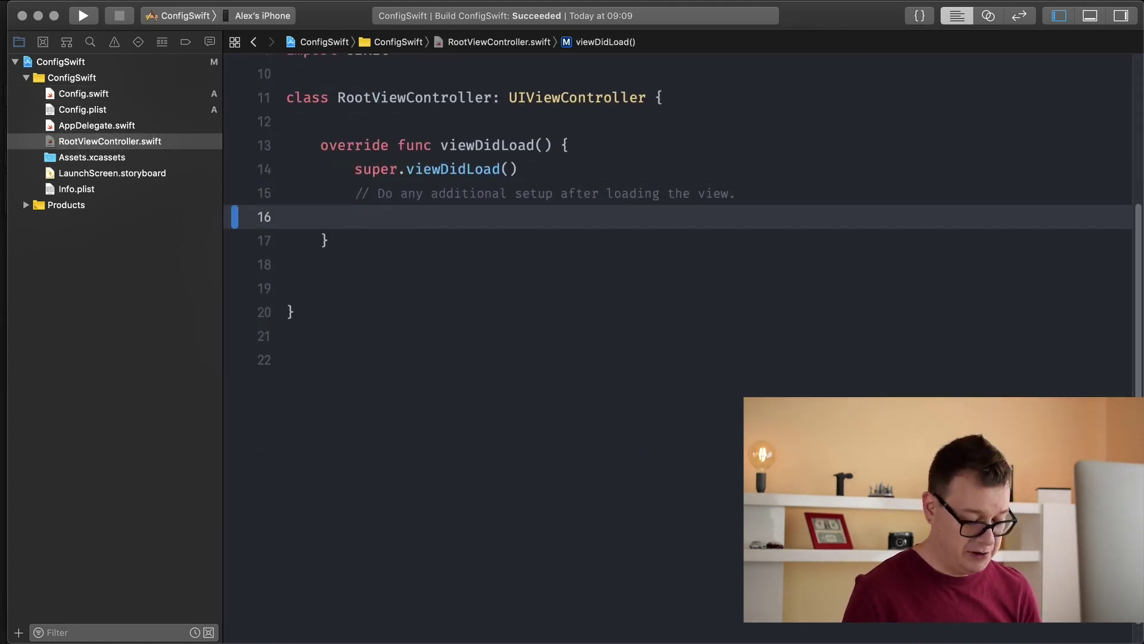
text(pri)
key(Return)
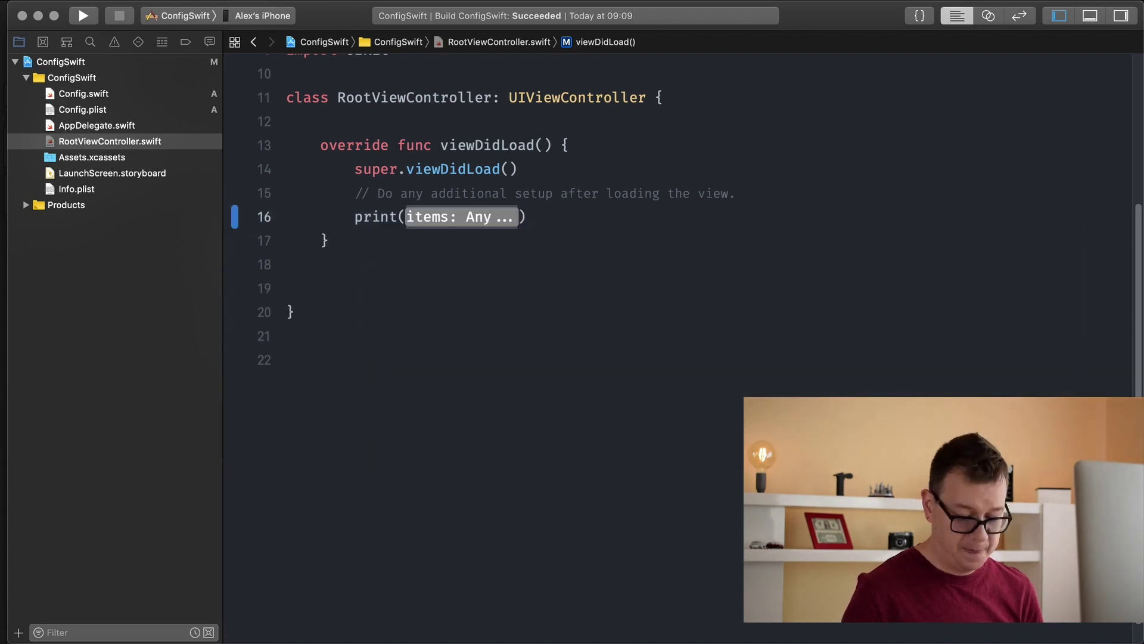
text("Lang)
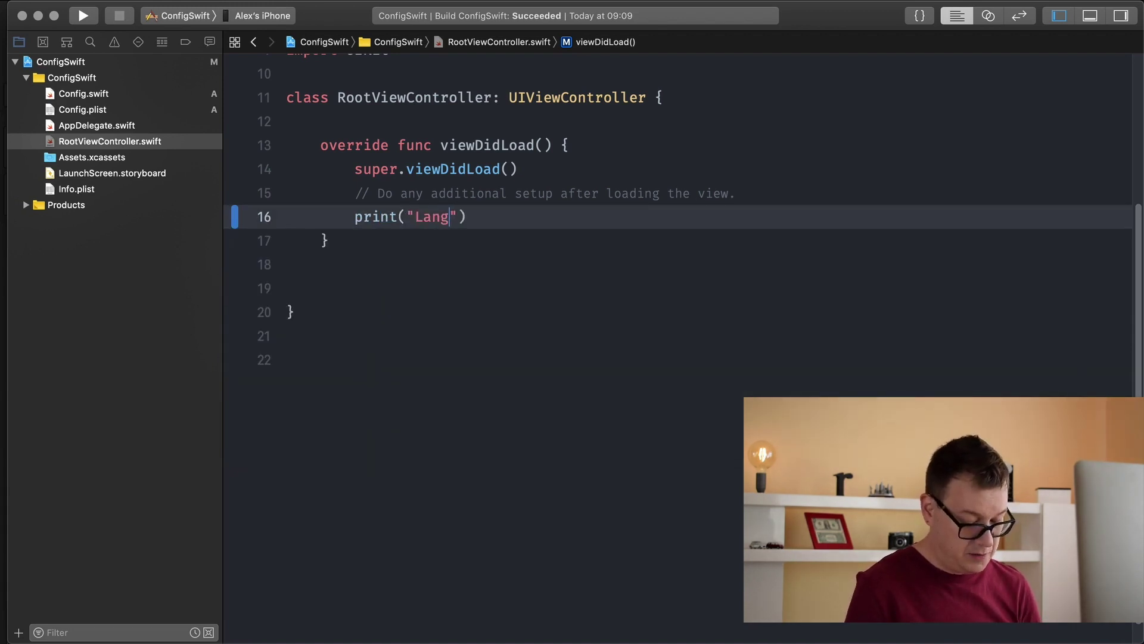
text(uage is)
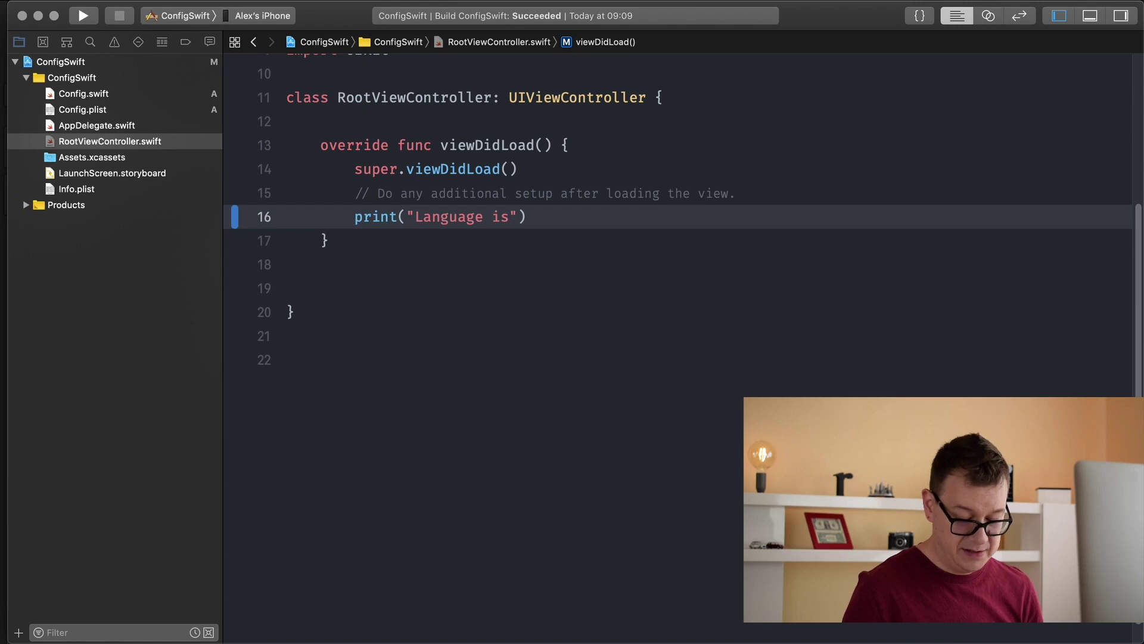
text(: \()
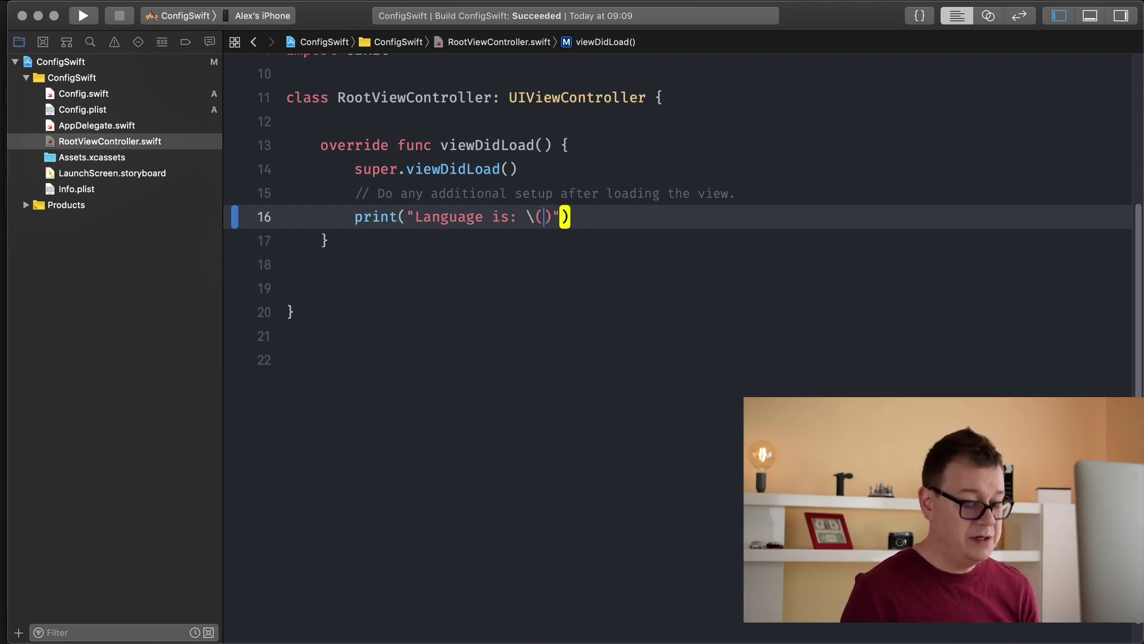
text(Co)
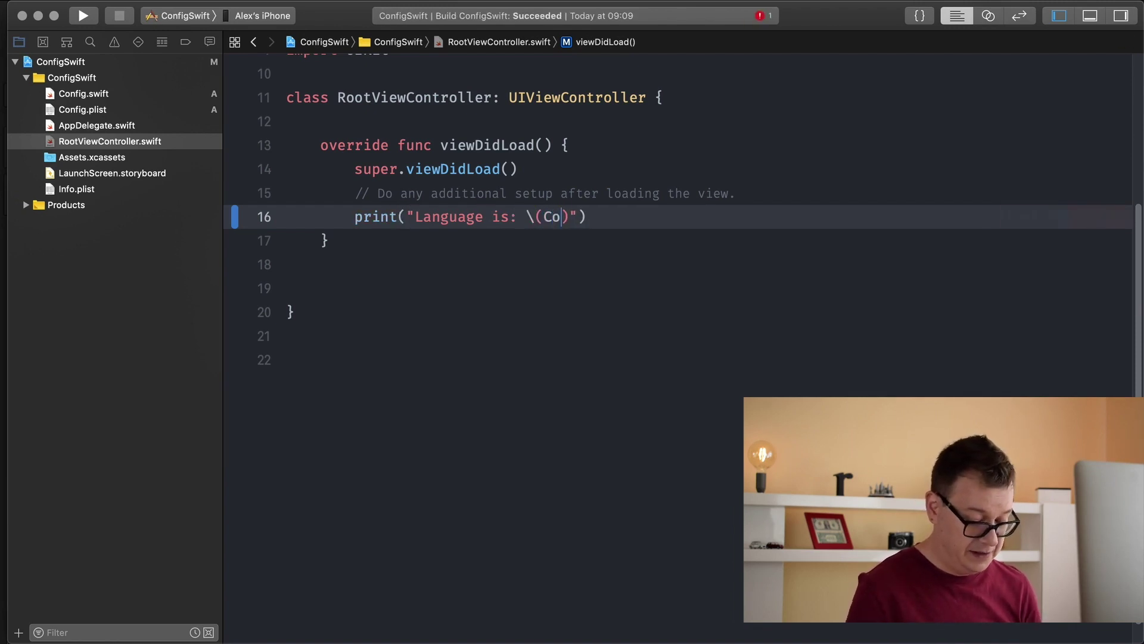
text(n)
key(Down)
key(Return)
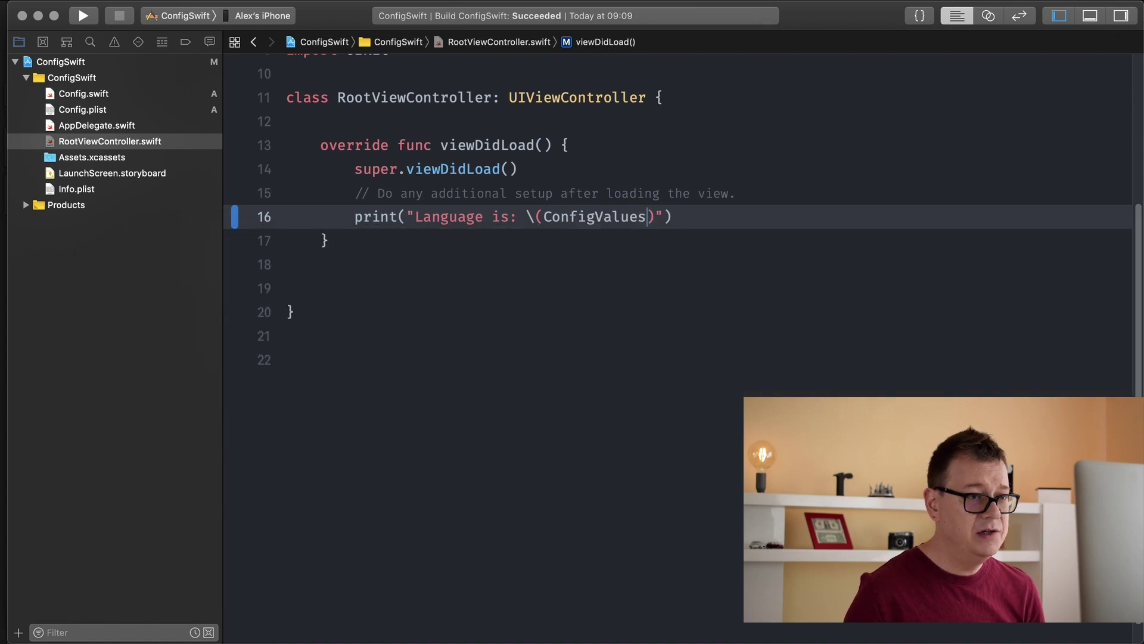
text(.ge)
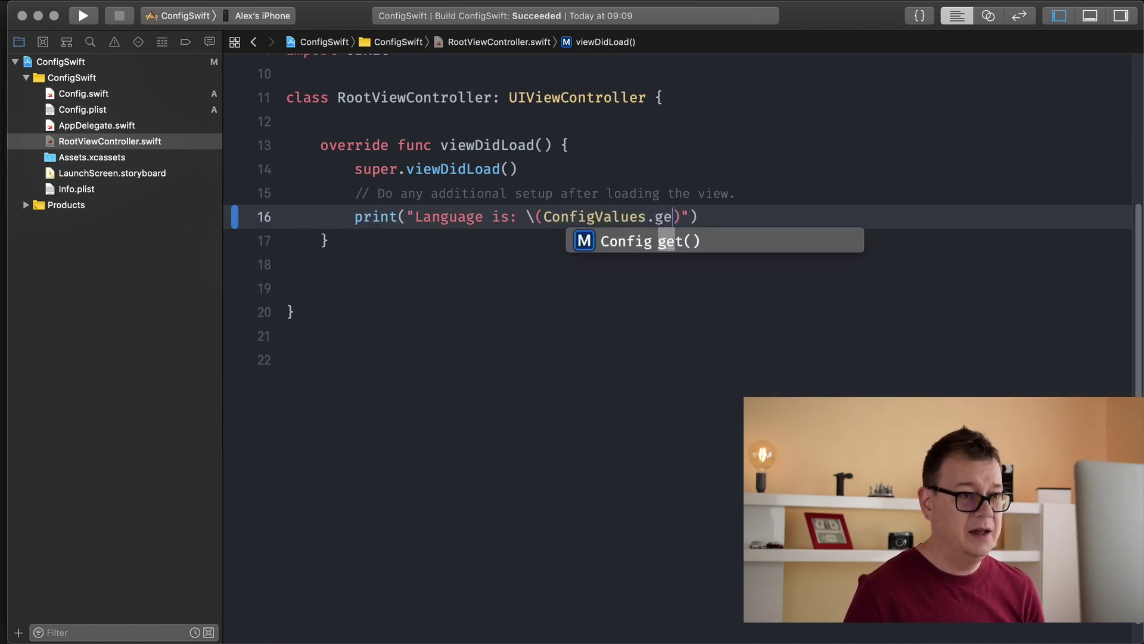
key(Return)
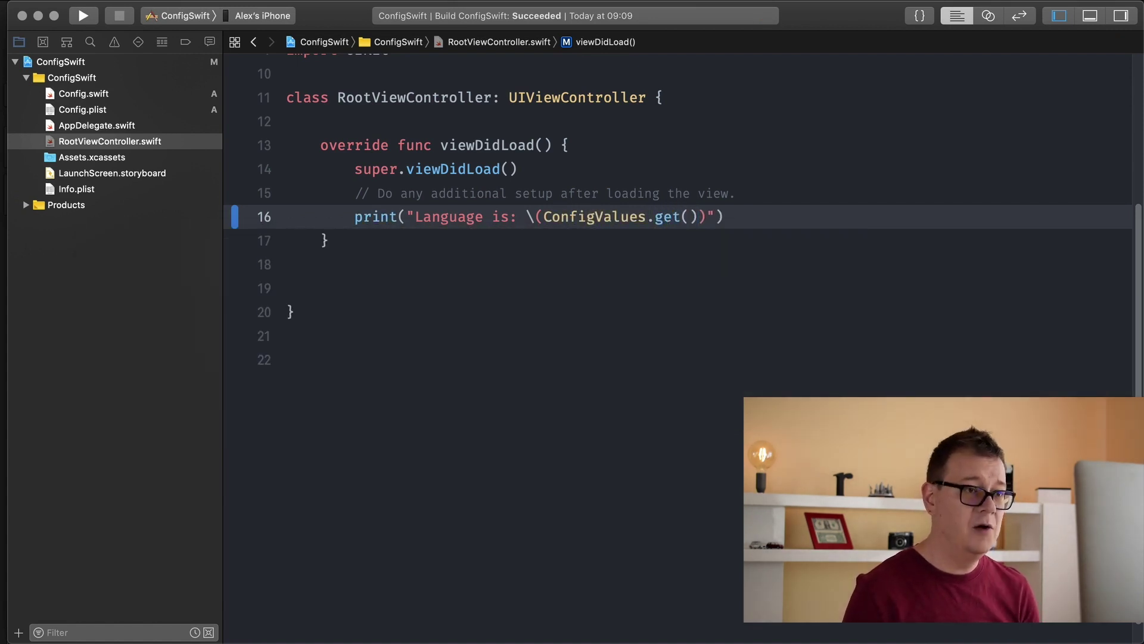
text(.)
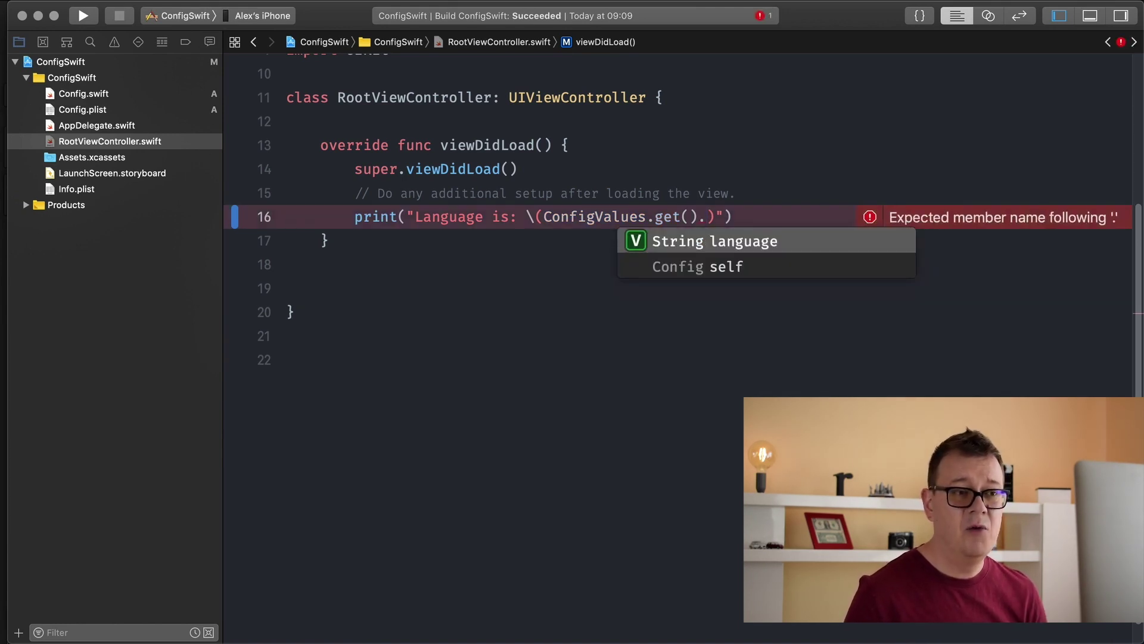
key(Return)
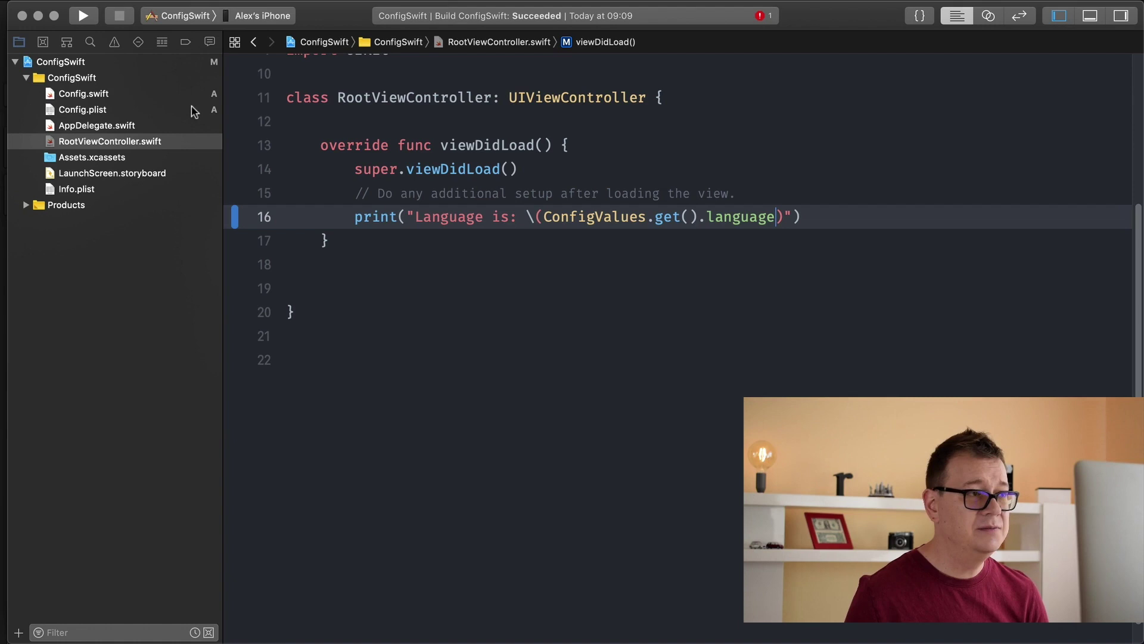
Step: Stop the app, choose the iPhone XR simulator as destination, and run it again
click(84, 15)
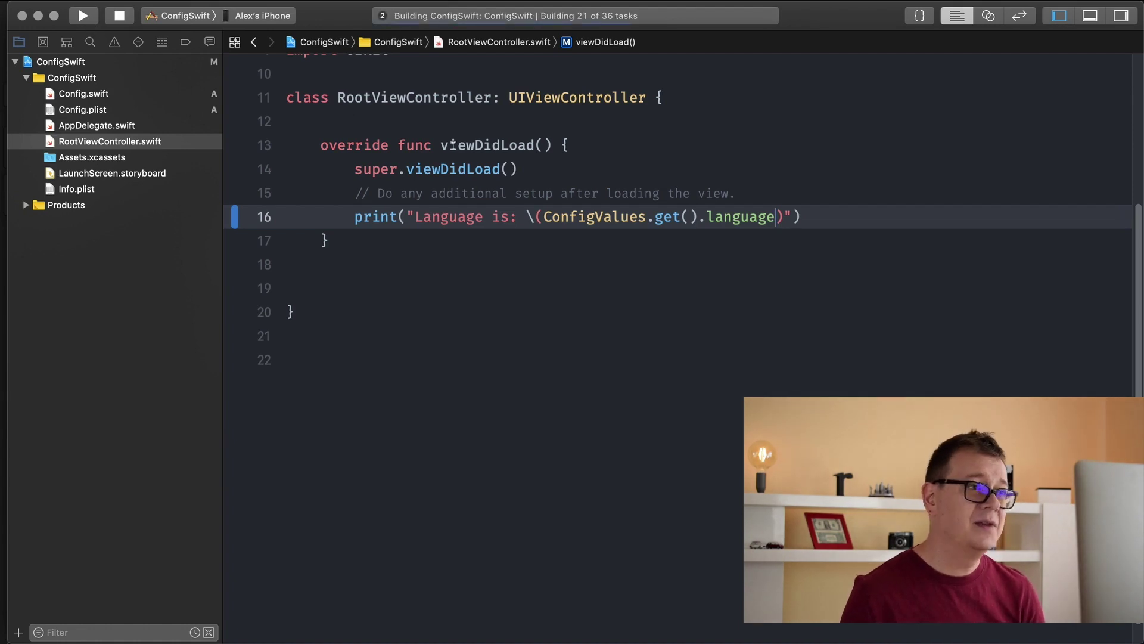
click(120, 16)
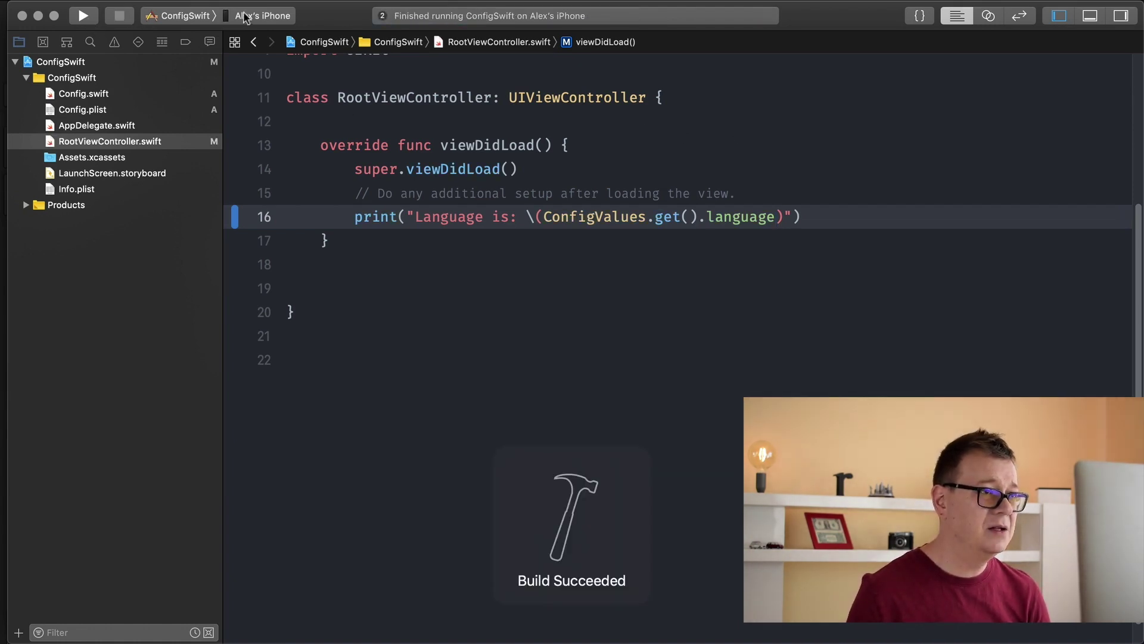
click(262, 15)
click(313, 486)
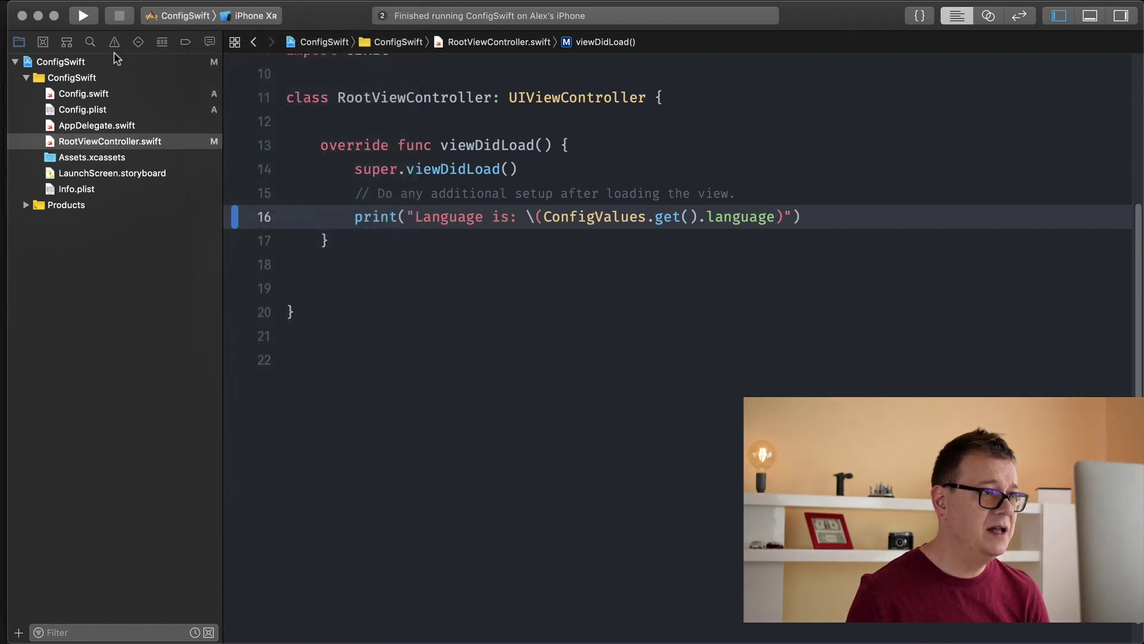
click(83, 15)
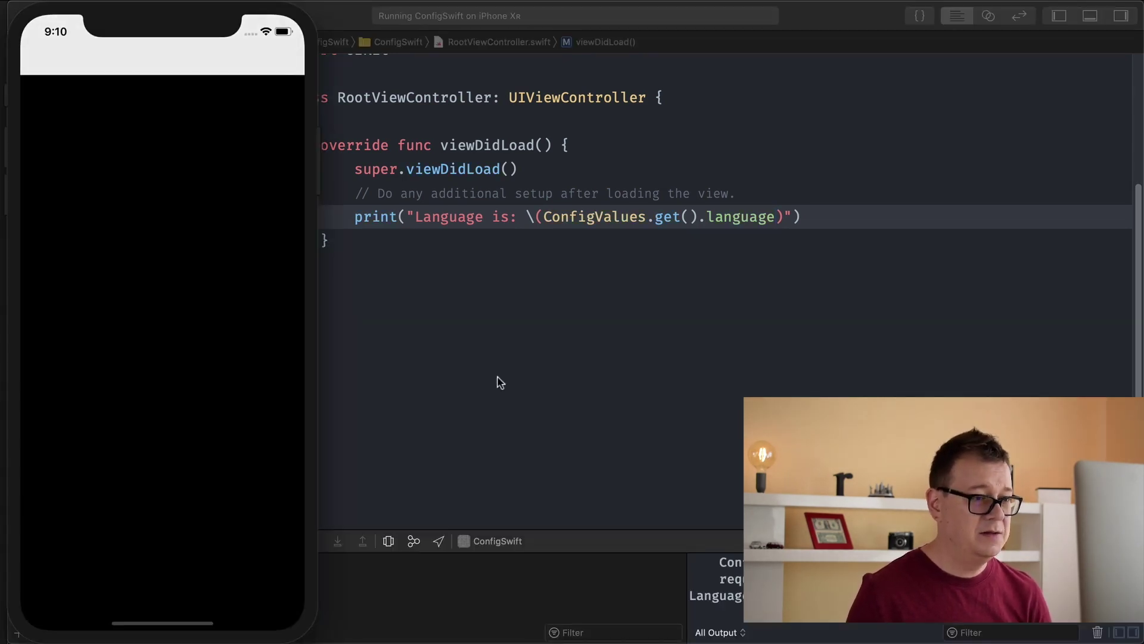
Step: Bring Xcode forward to check the 'Language is: Swift' output and reopen Config.plist
click(521, 363)
click(1120, 634)
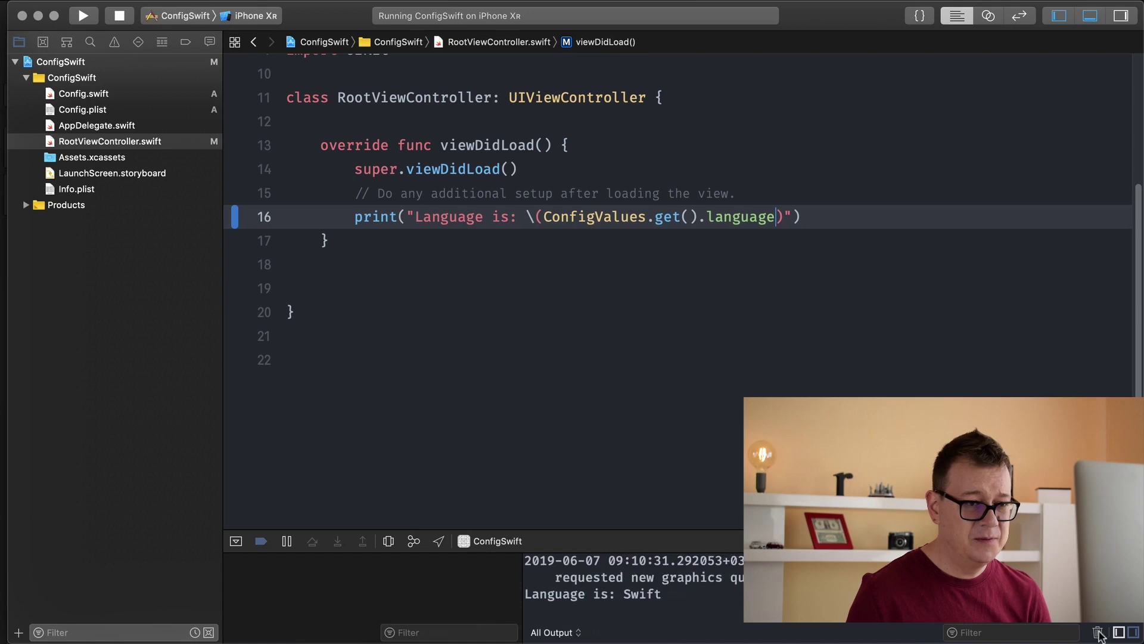
click(832, 216)
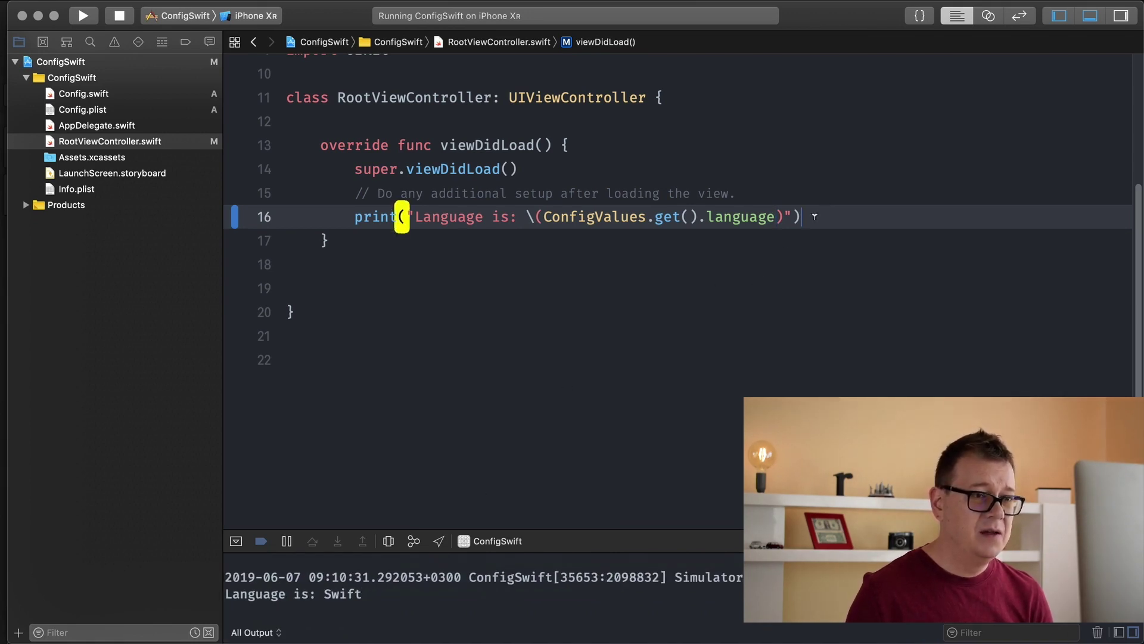
Step: Add a MyDict entry under Root in Config.plist and make it a Dictionary
click(84, 109)
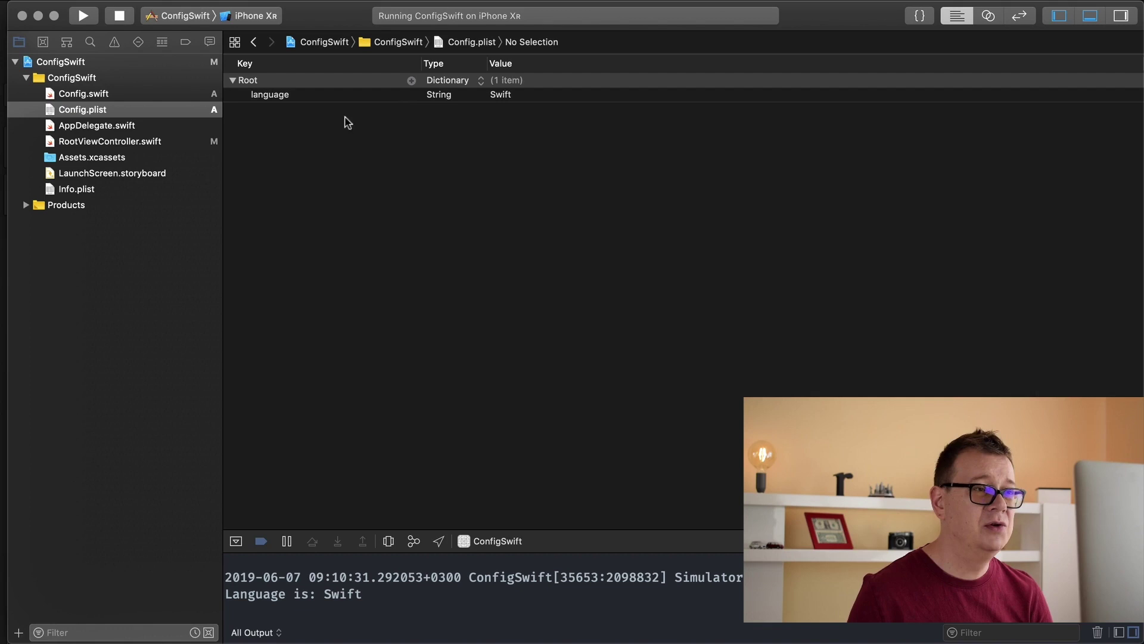
click(412, 82)
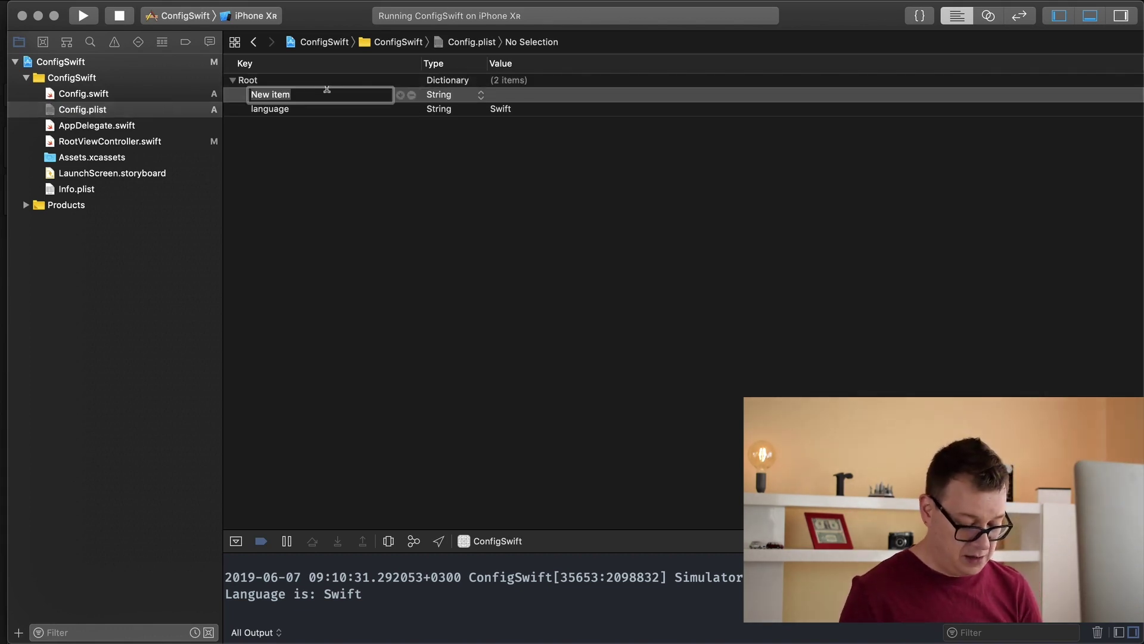
text(MyDict)
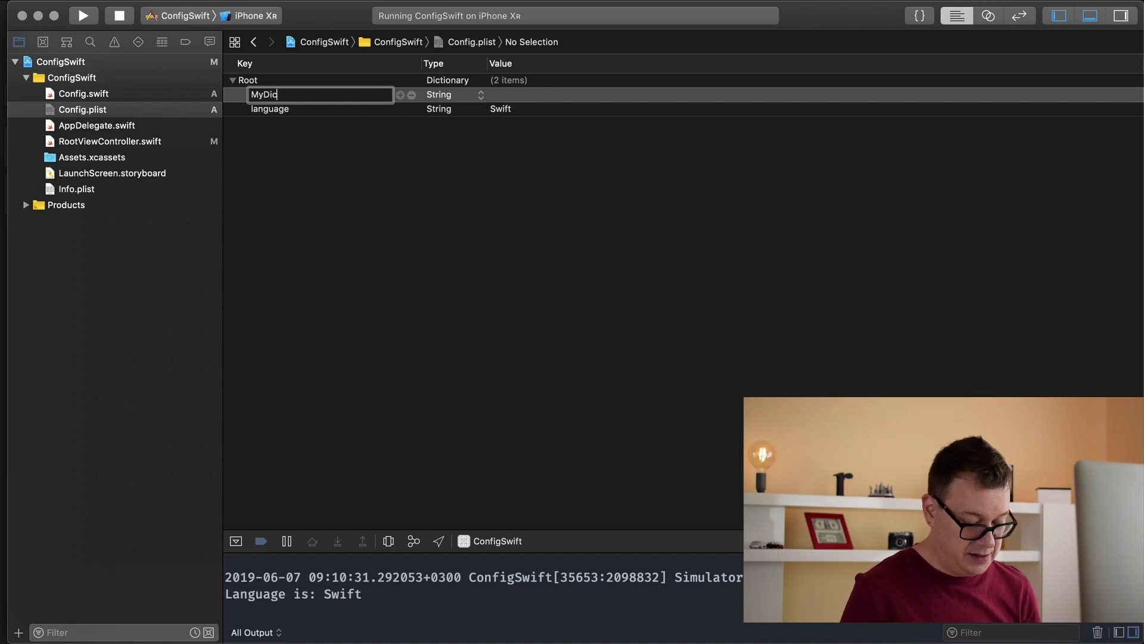
click(447, 95)
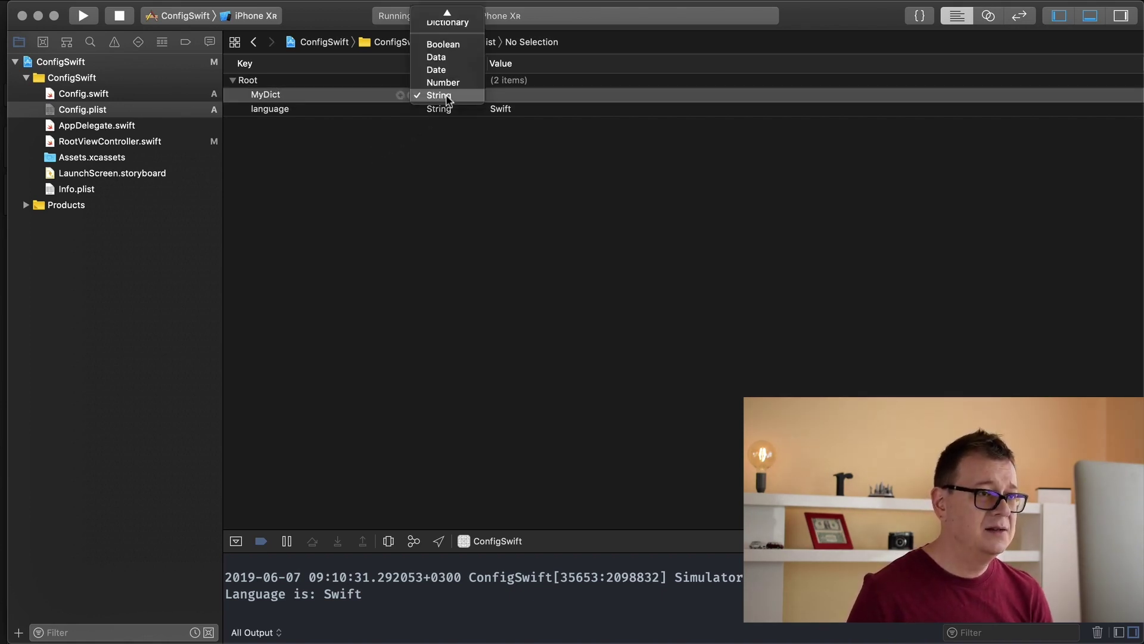
click(447, 28)
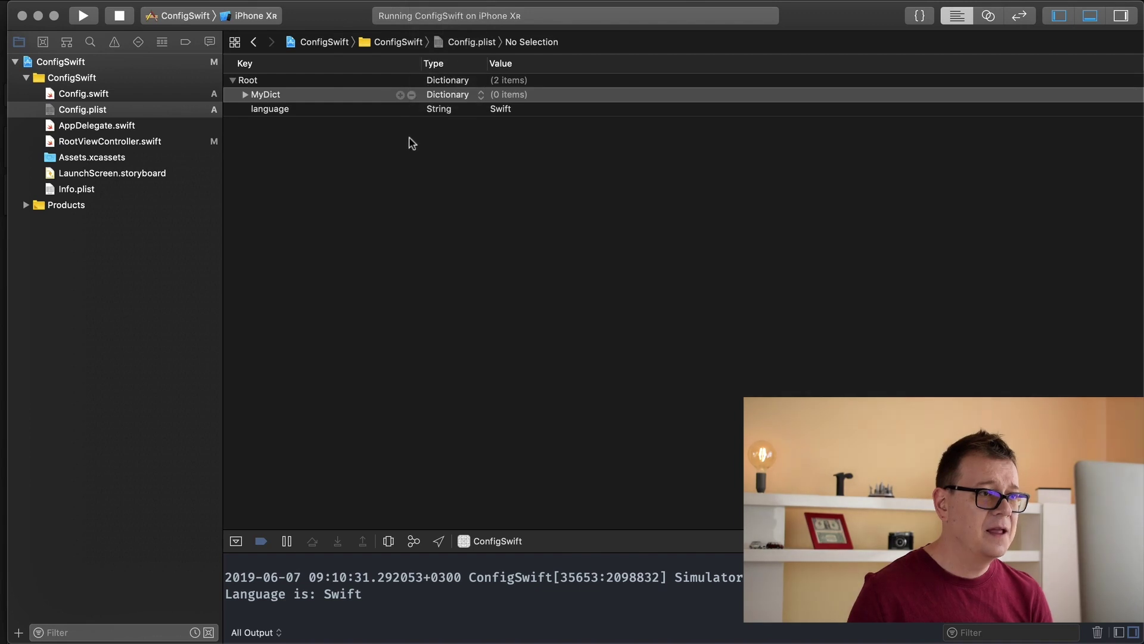
Step: Add a version entry inside MyDict with type Number and value 5
click(246, 95)
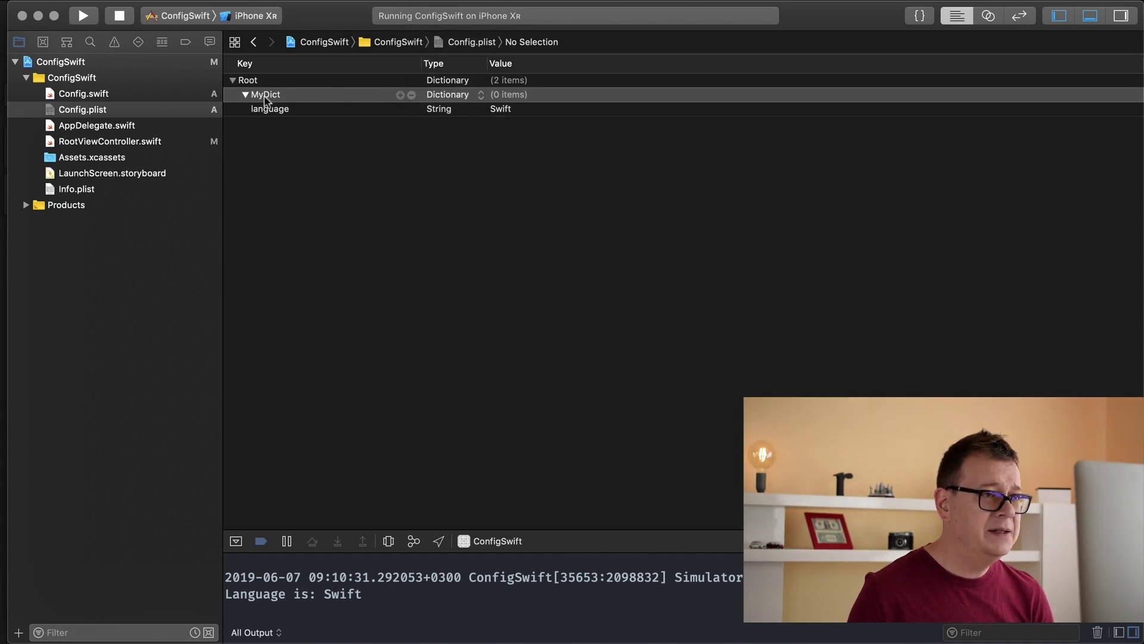
click(402, 96)
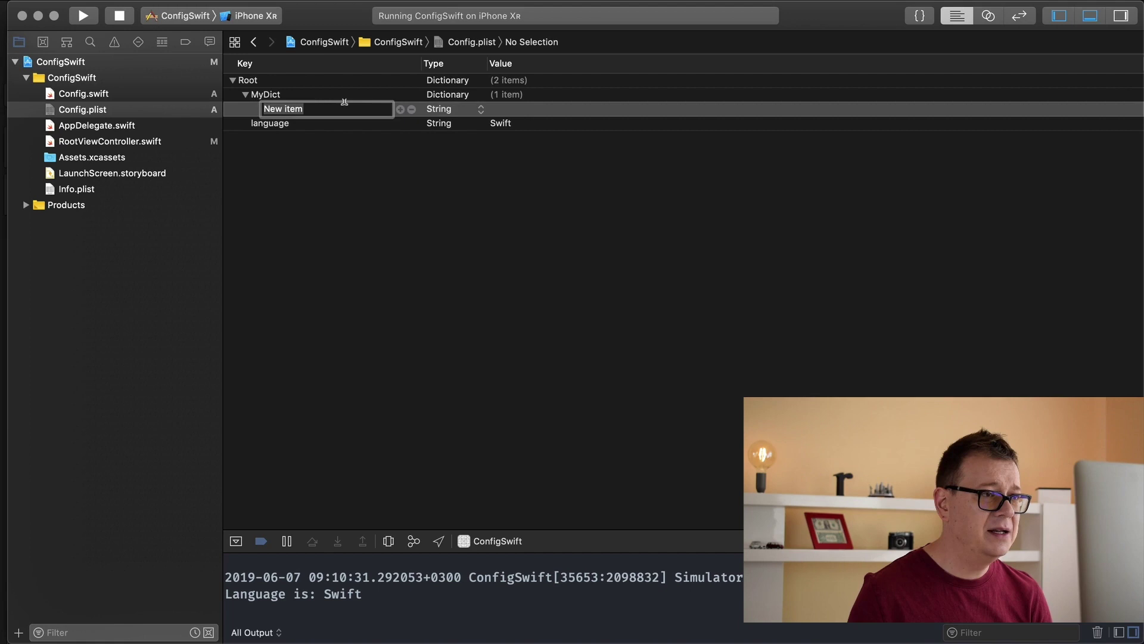
text(ver)
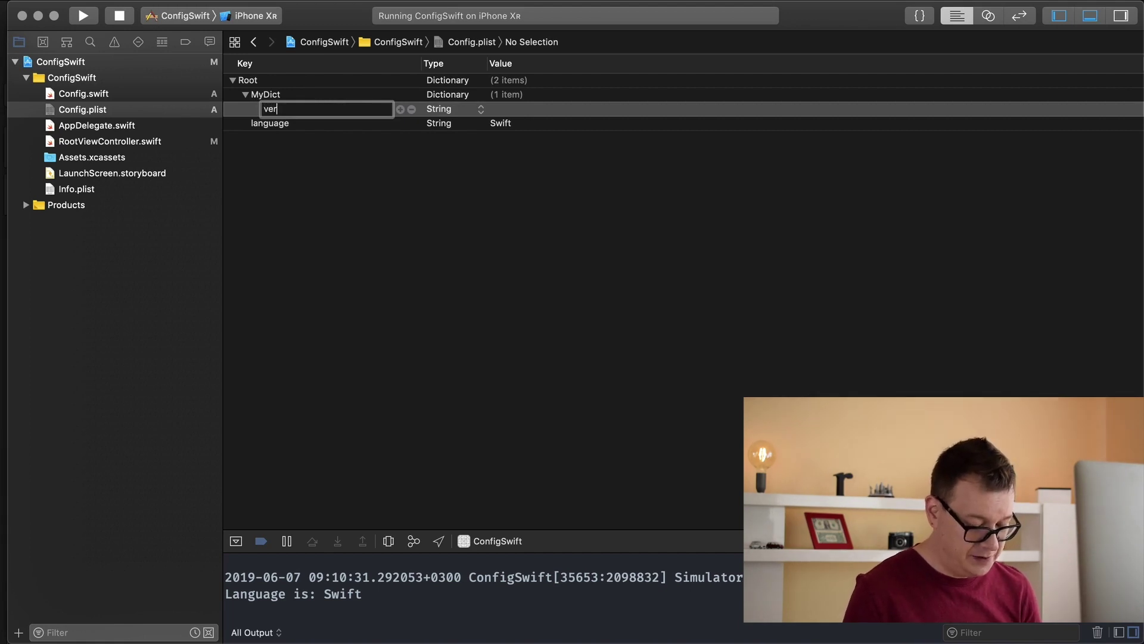
text(sion)
key(Return)
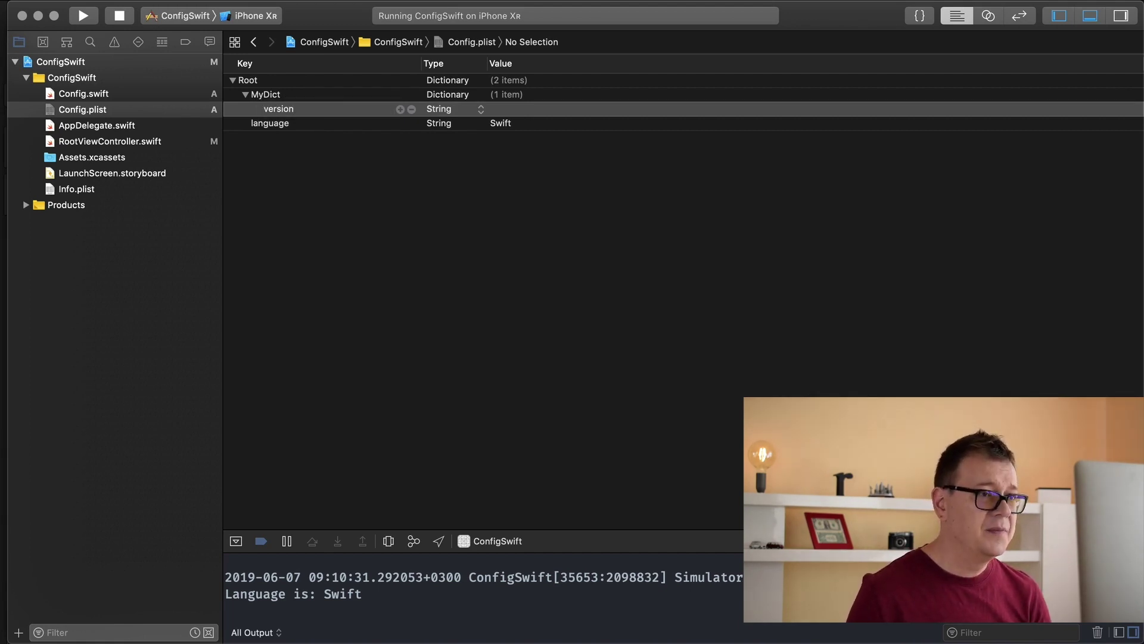
click(465, 110)
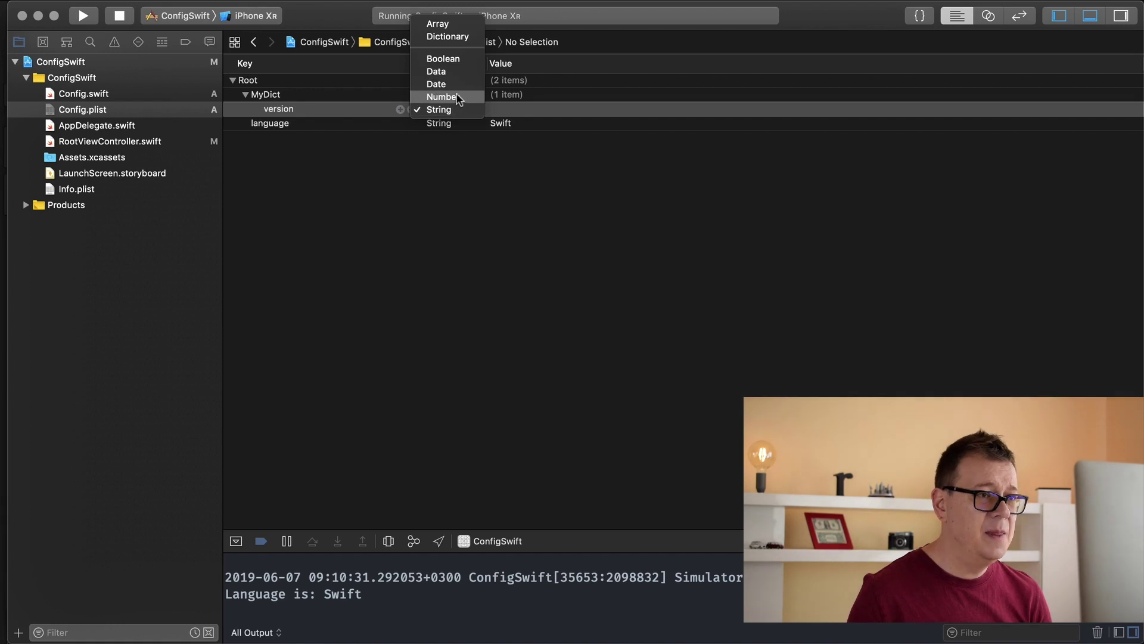
click(459, 97)
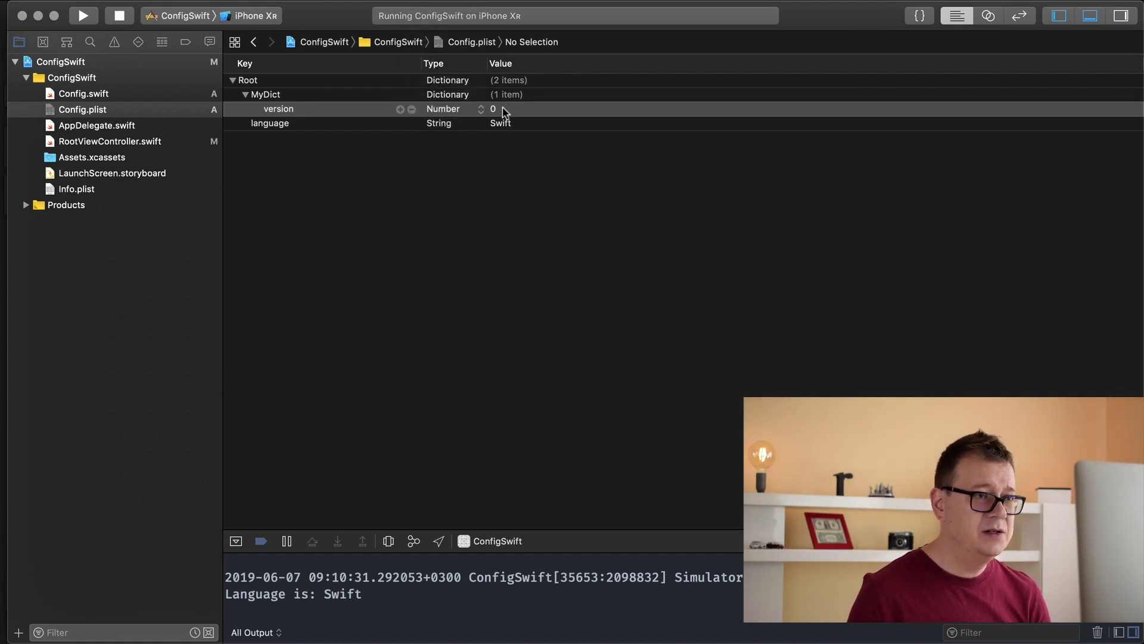
double_click(494, 110)
text(5)
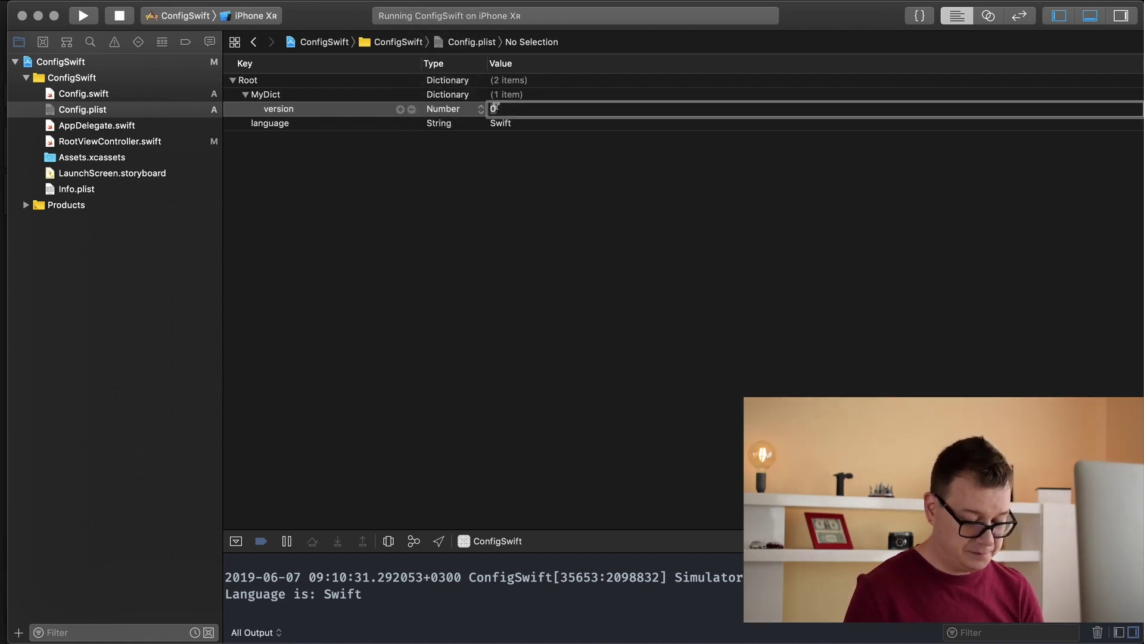
key(Tab)
click(443, 188)
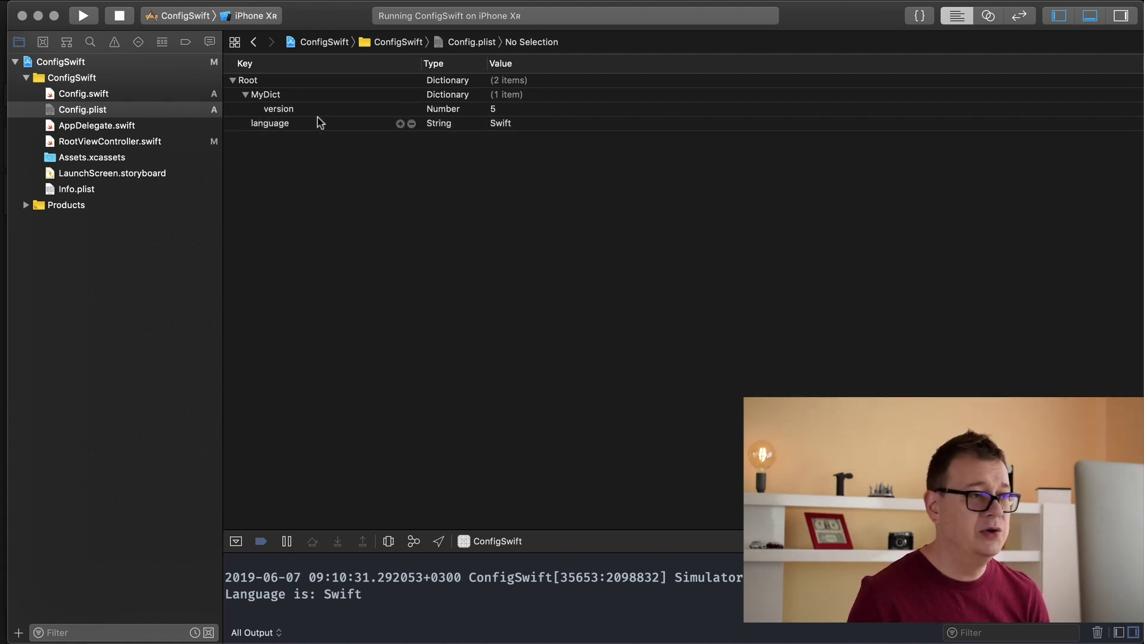
Step: Add 'let MyDict: Dictionary' after language in Config.swift's Config struct, then comment it out
click(113, 96)
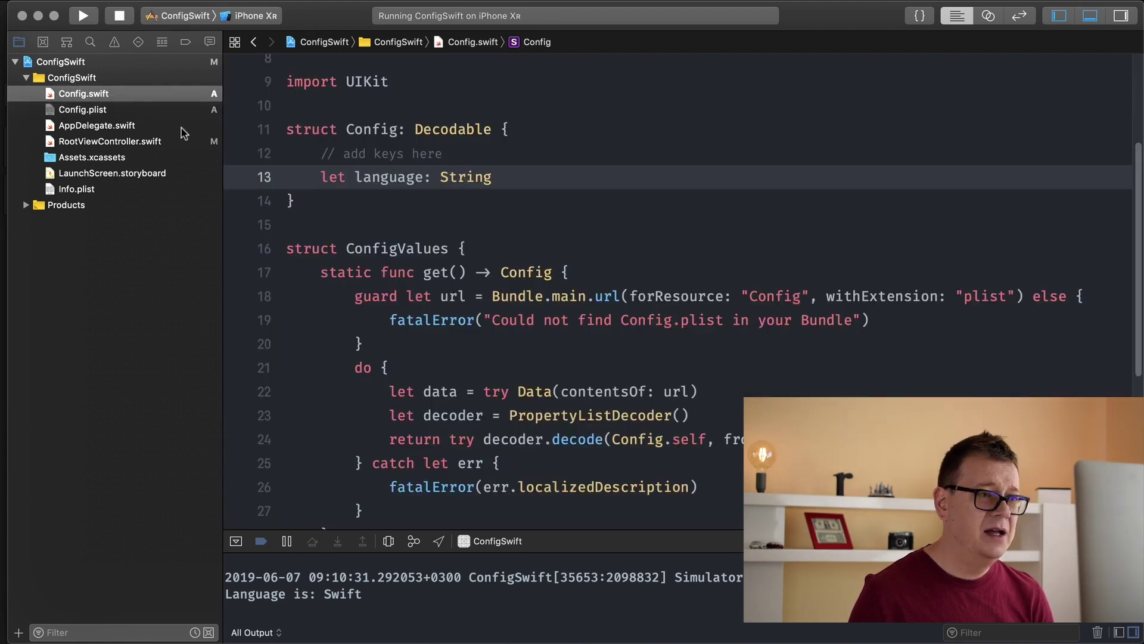
click(520, 176)
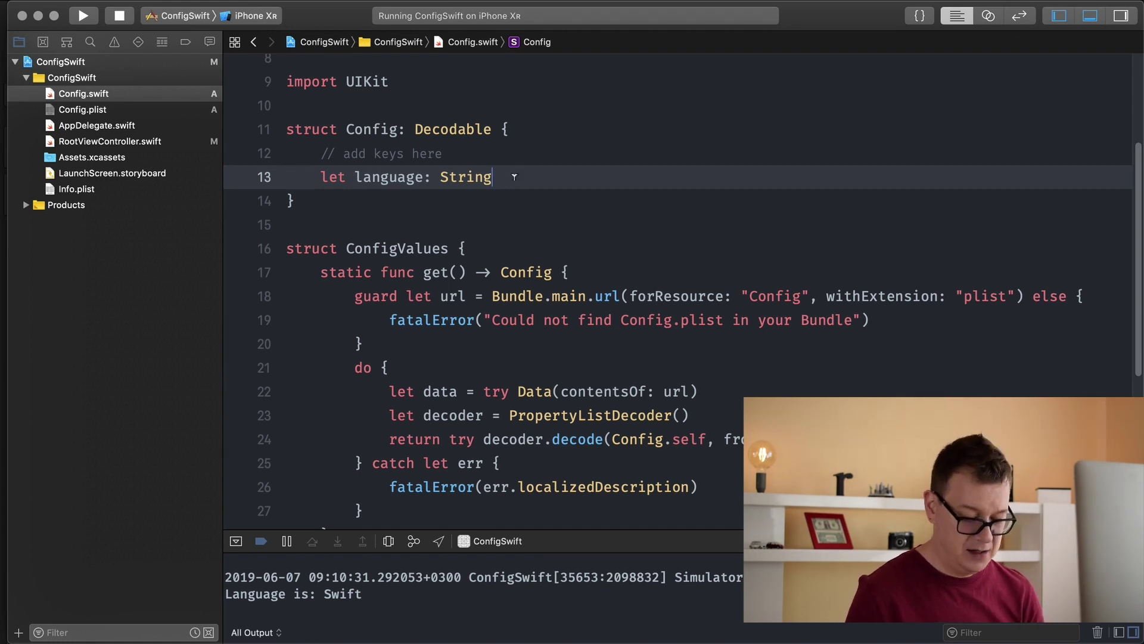
key(Return)
text(let MyDic)
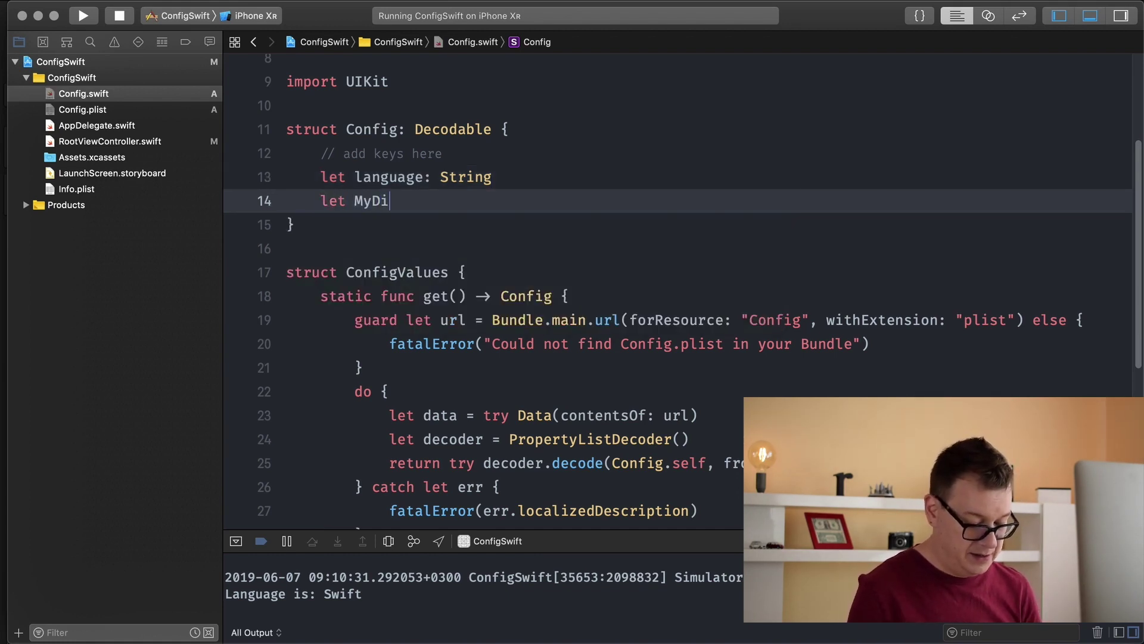
text(t: )
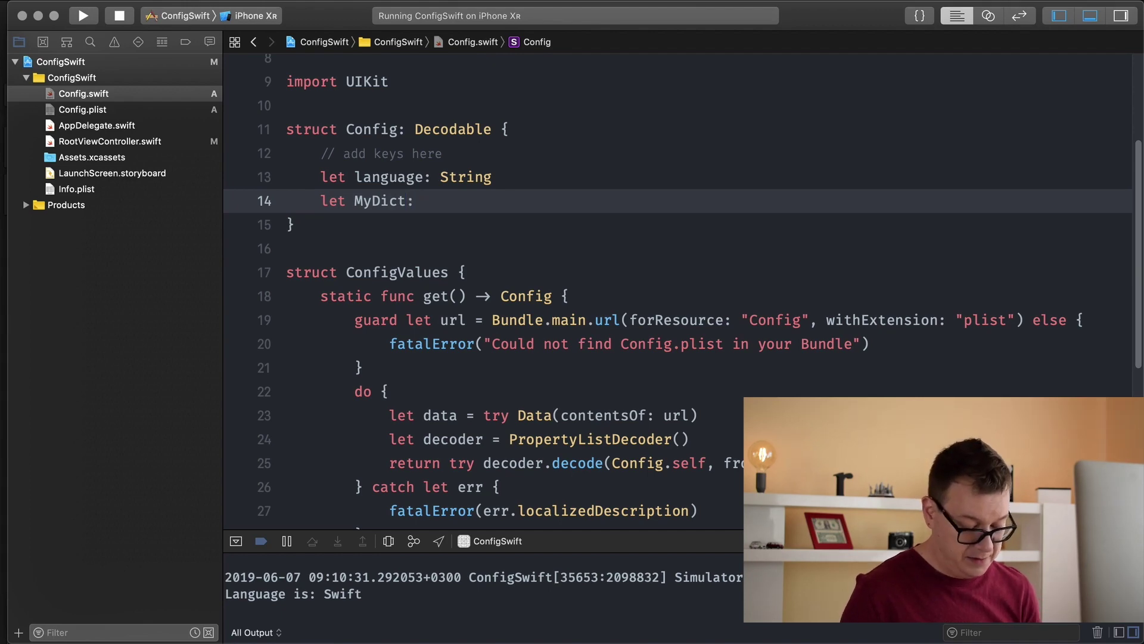
text(Dif)
key(BackSpace)
text(c)
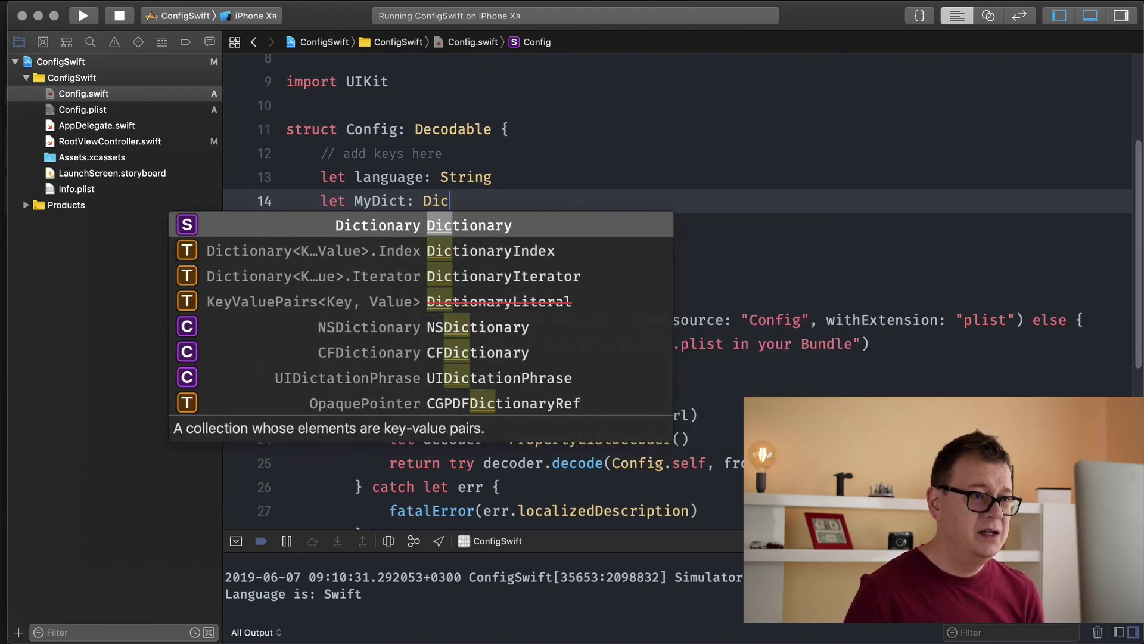
key(Return)
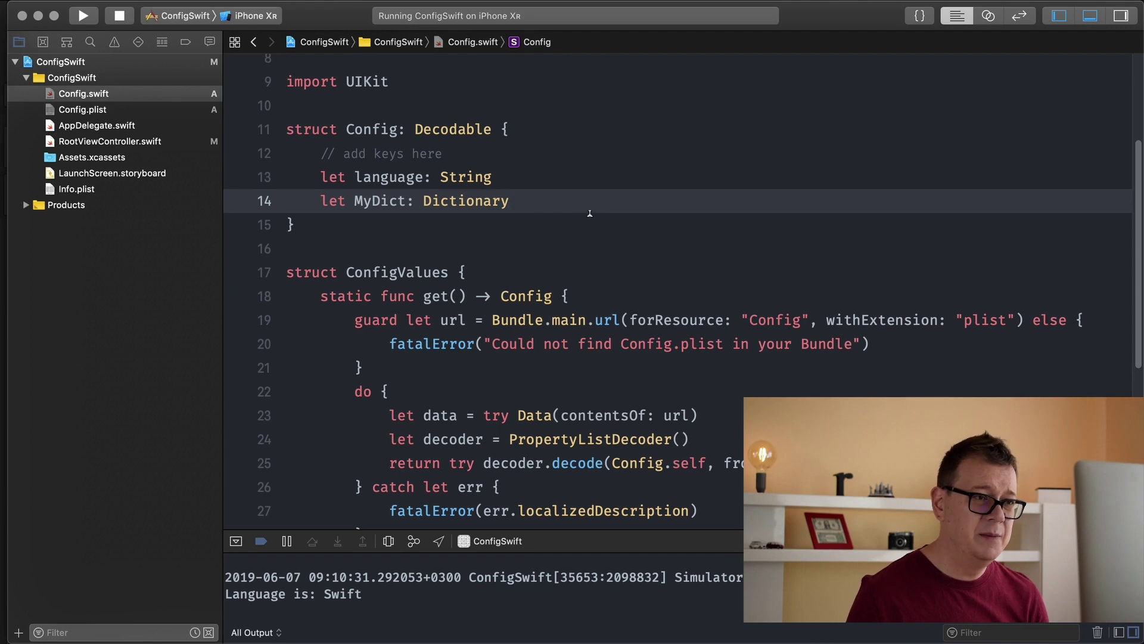
key(super+slash)
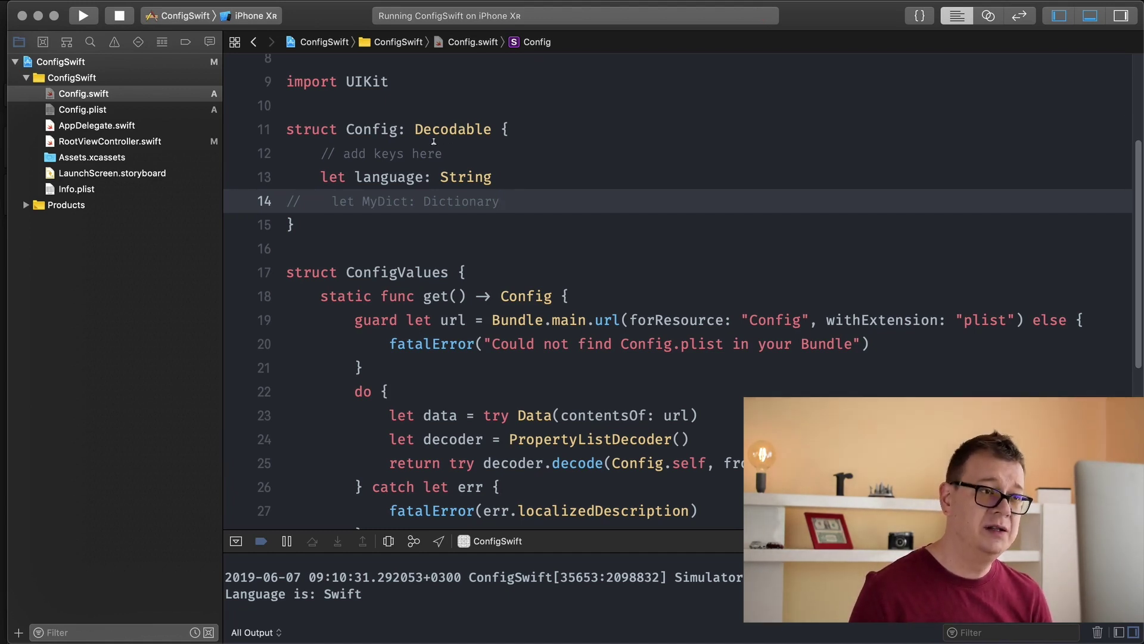
Step: Add a new Decodable struct named MyDict below the Config struct
click(325, 224)
key(Return)
key(Return)
text(stru)
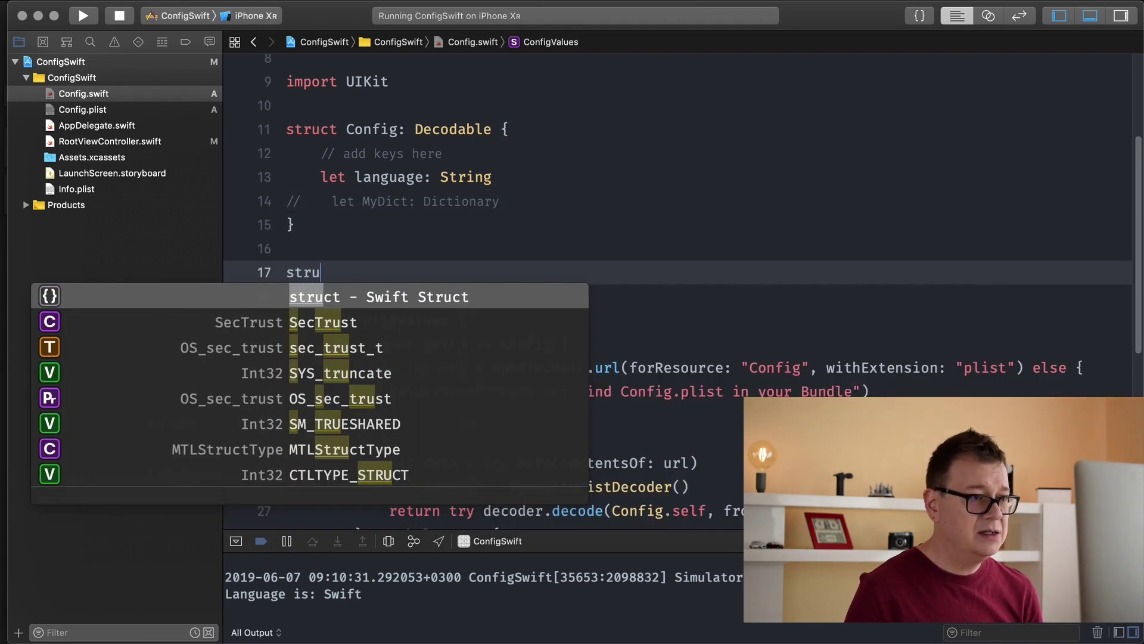
key(Return)
text(My {)
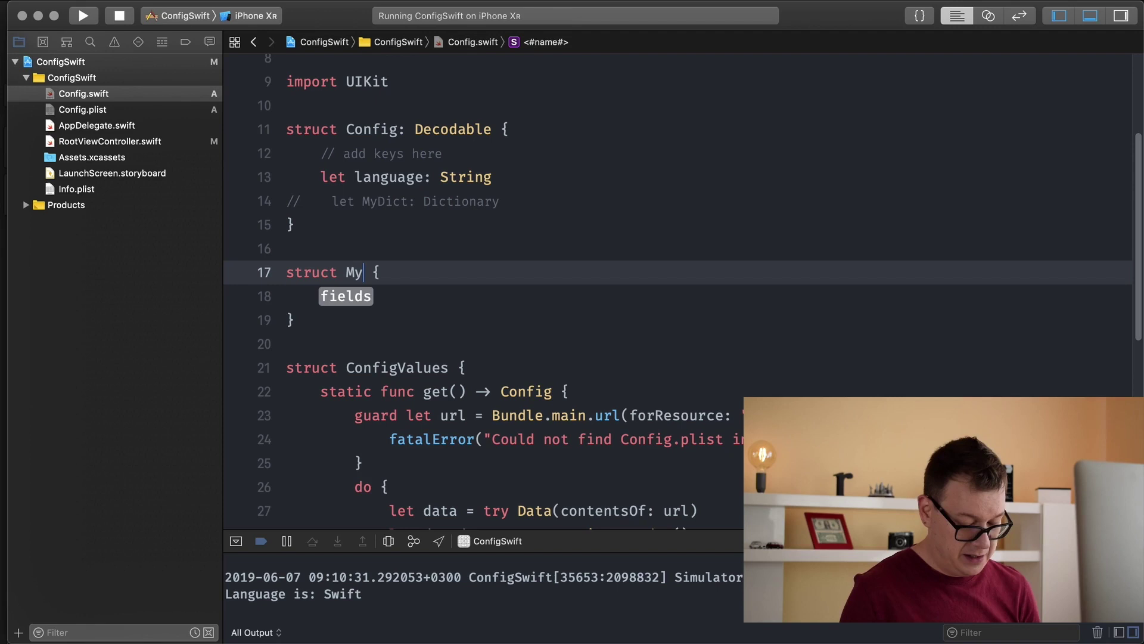
text(di)
key(BackSpace)
key(BackSpace)
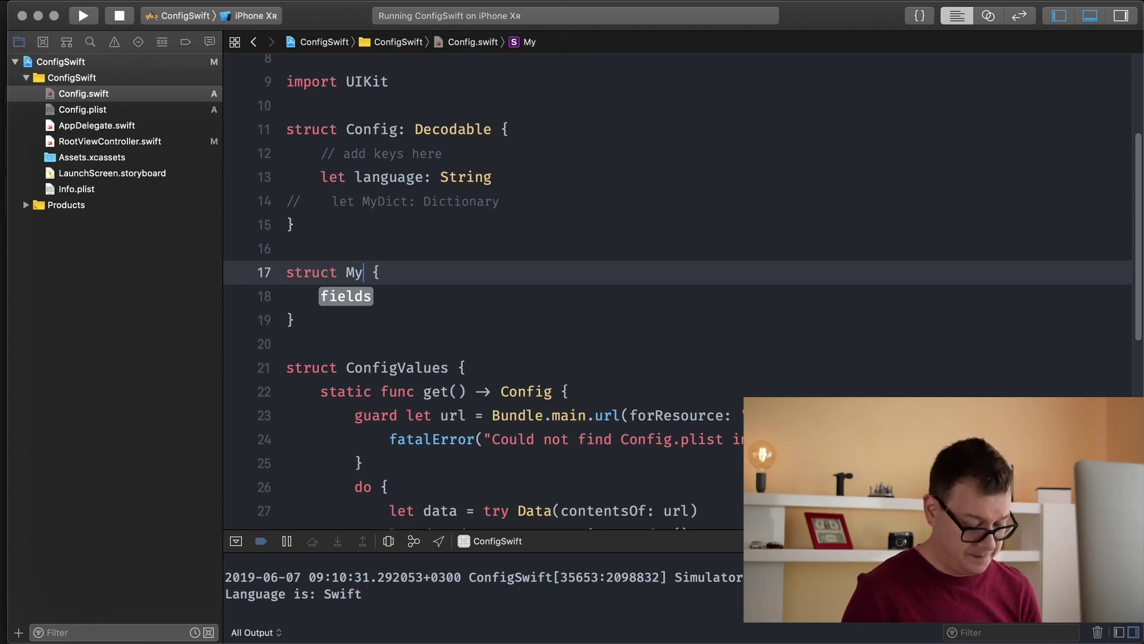
text(Dict: )
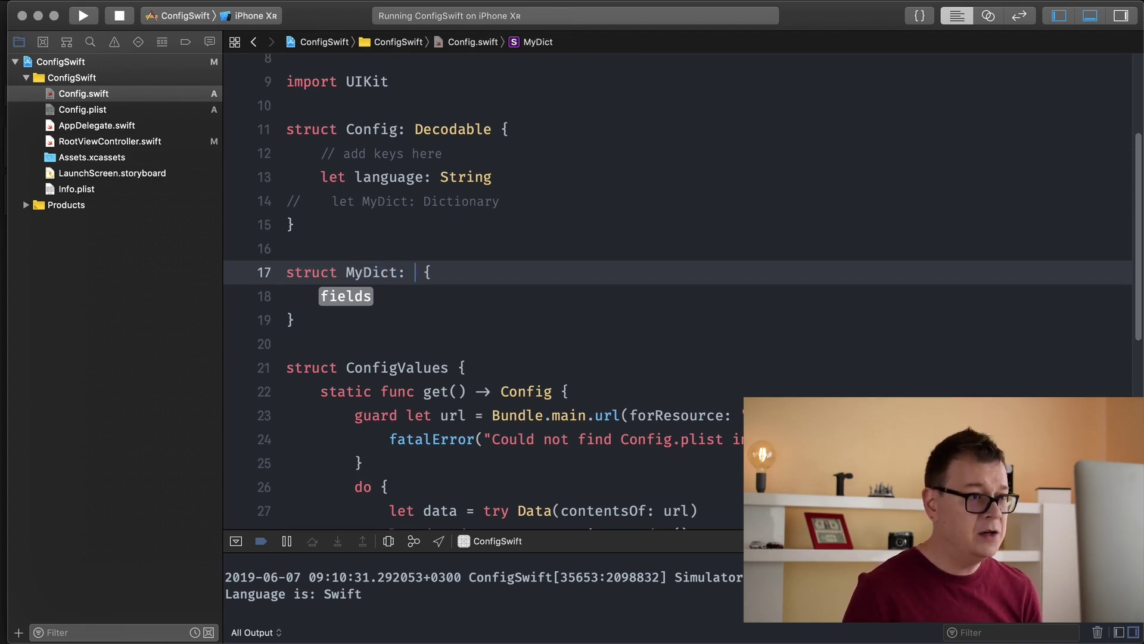
text(Dec)
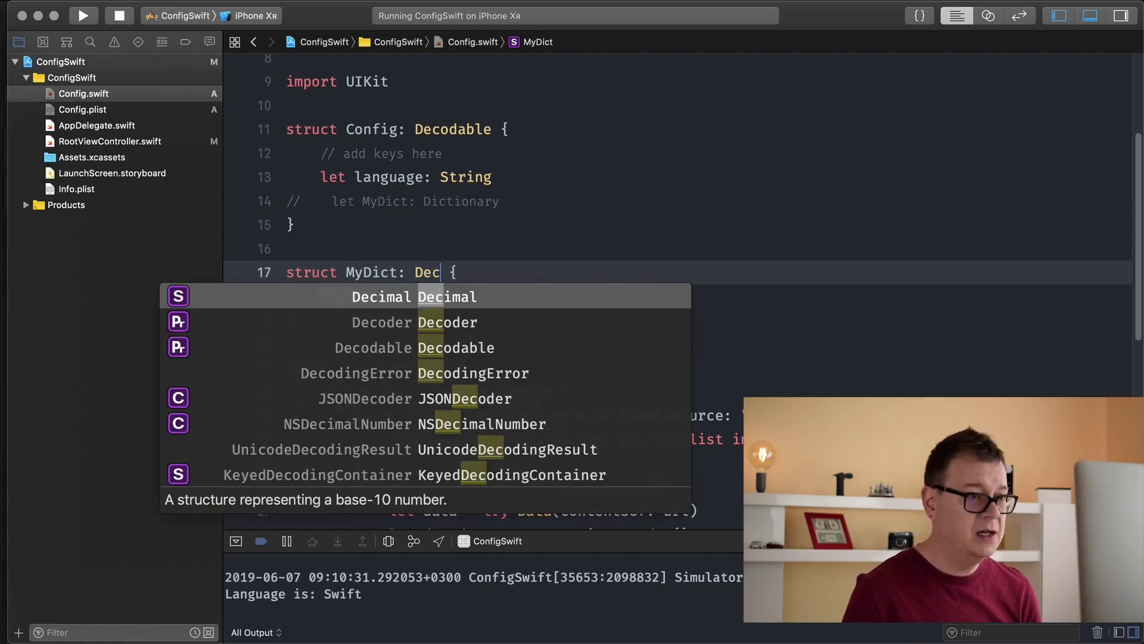
key(Down)
key(Down)
key(Return)
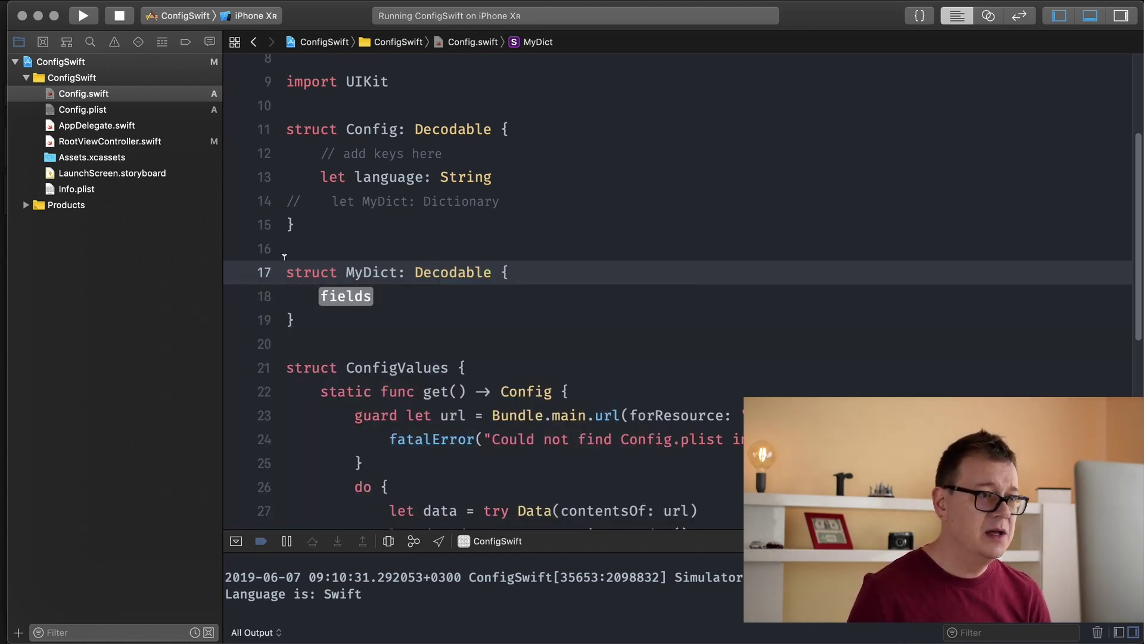
click(341, 296)
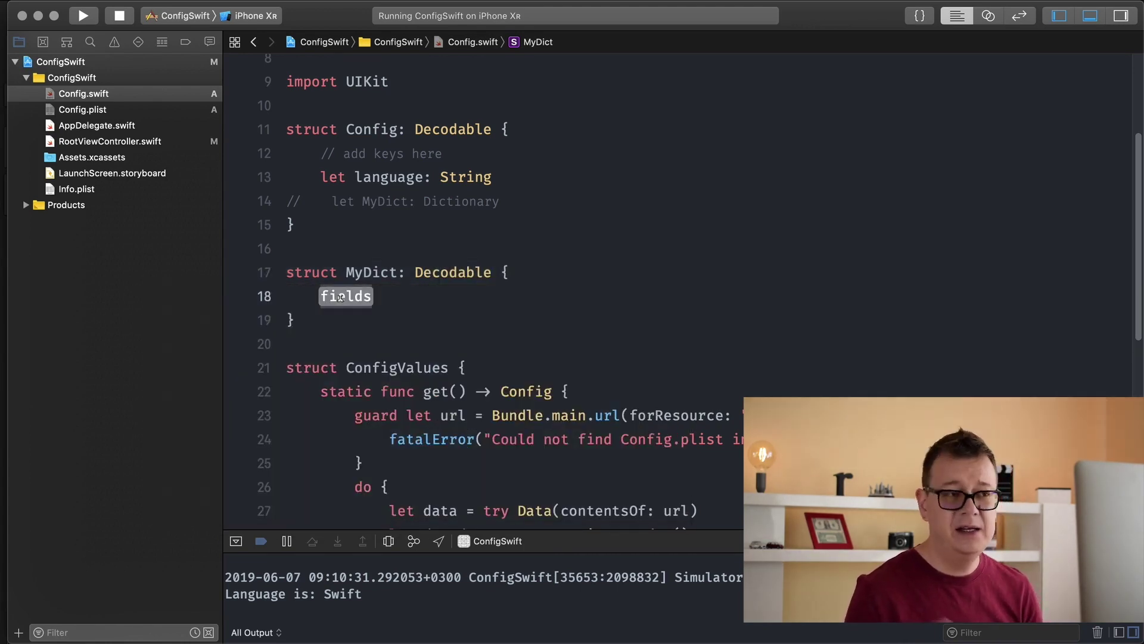
text(le)
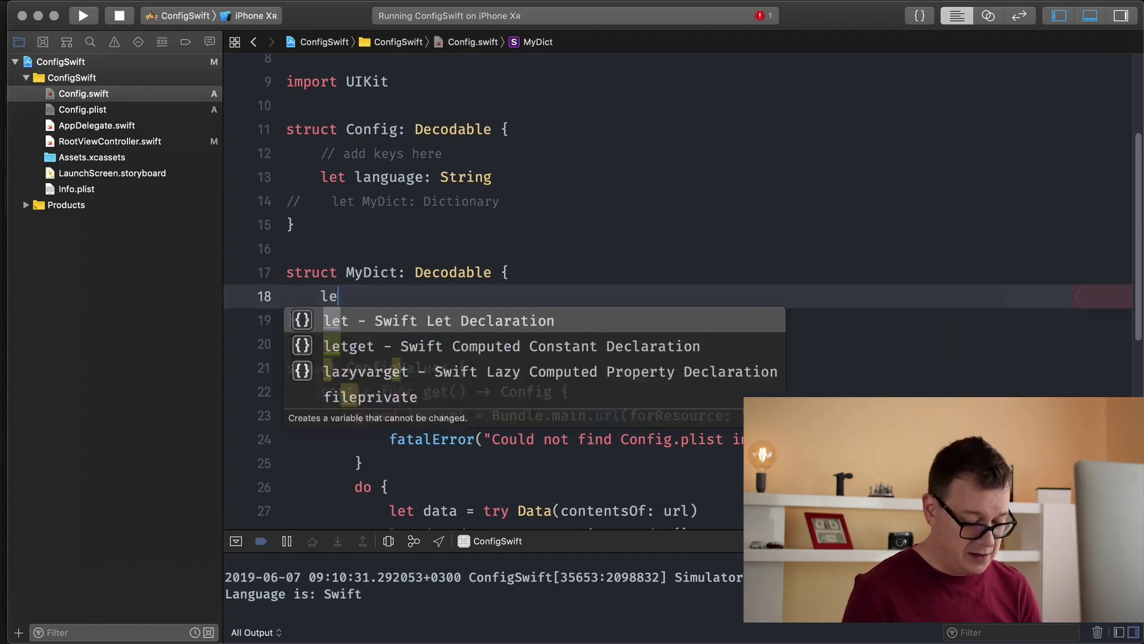
text(t version)
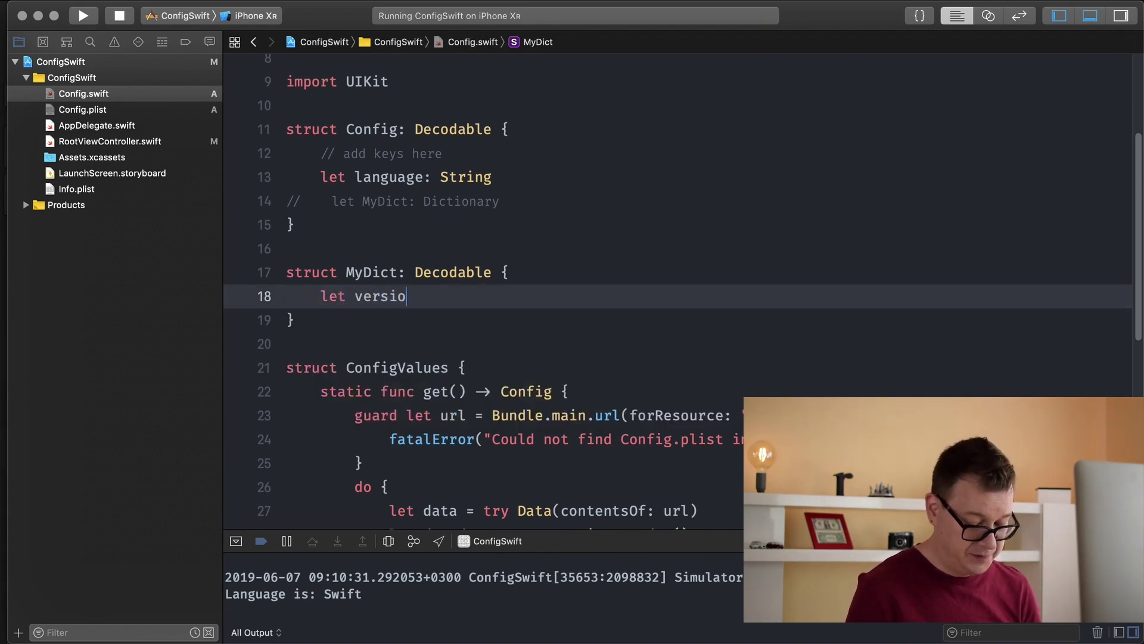
text(:)
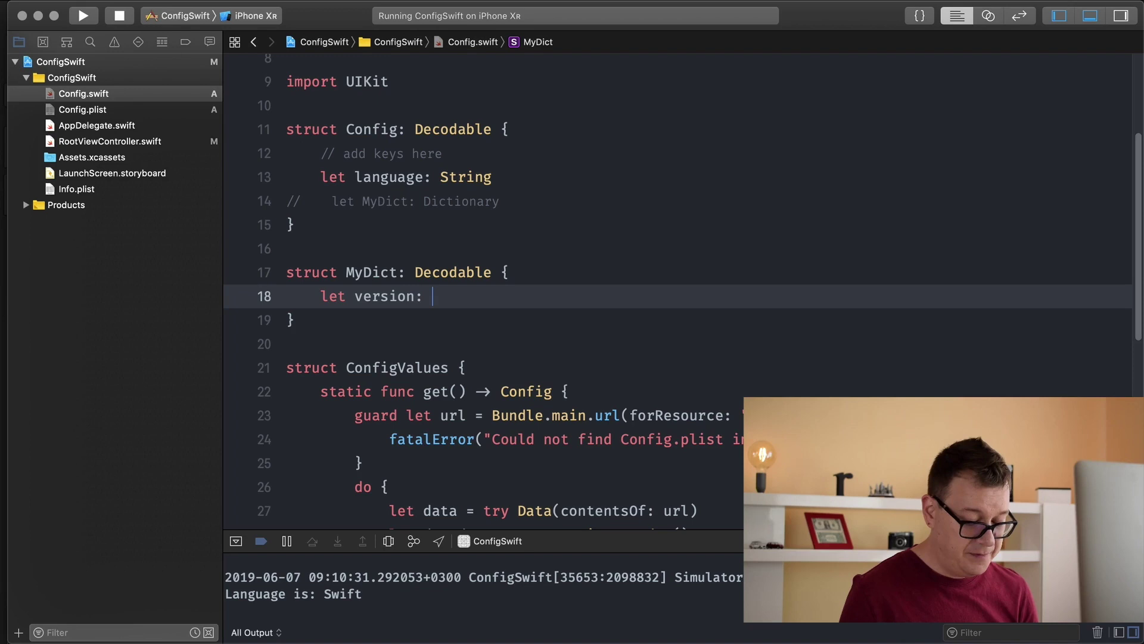
Step: Compare key names in Config.plist, declare version as CGFloat, then view Config.plist again
click(103, 109)
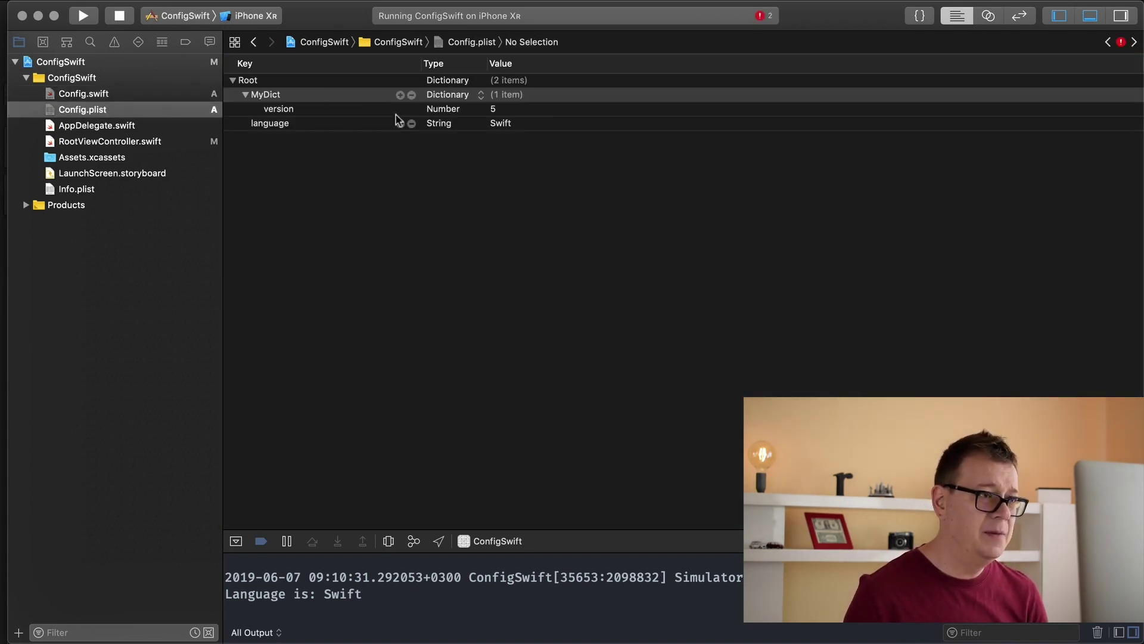
click(254, 42)
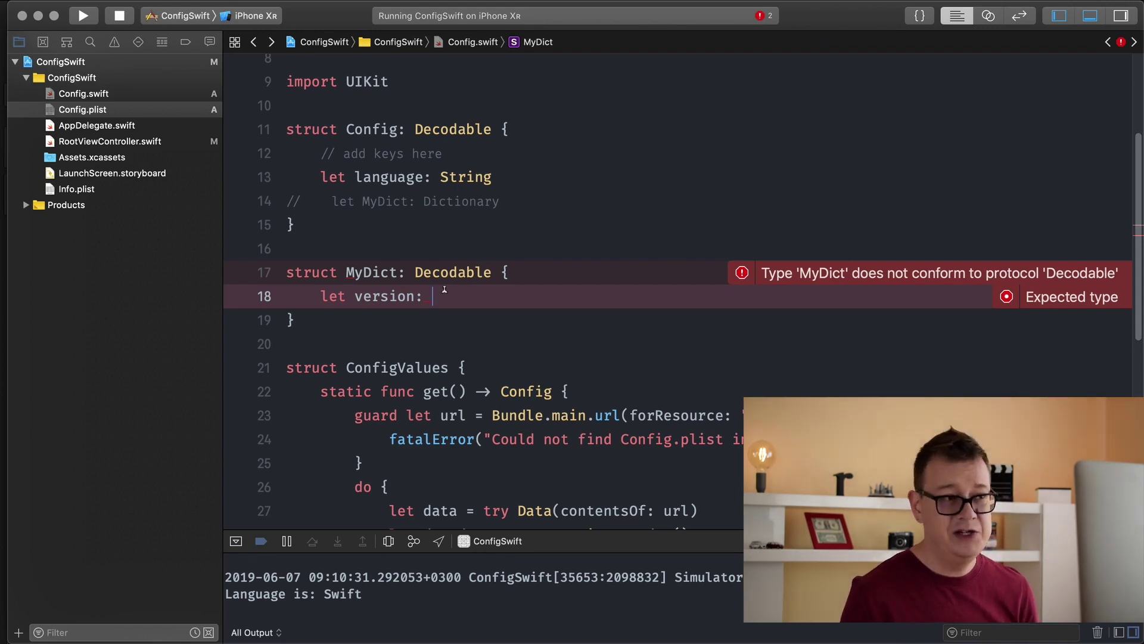
text(C)
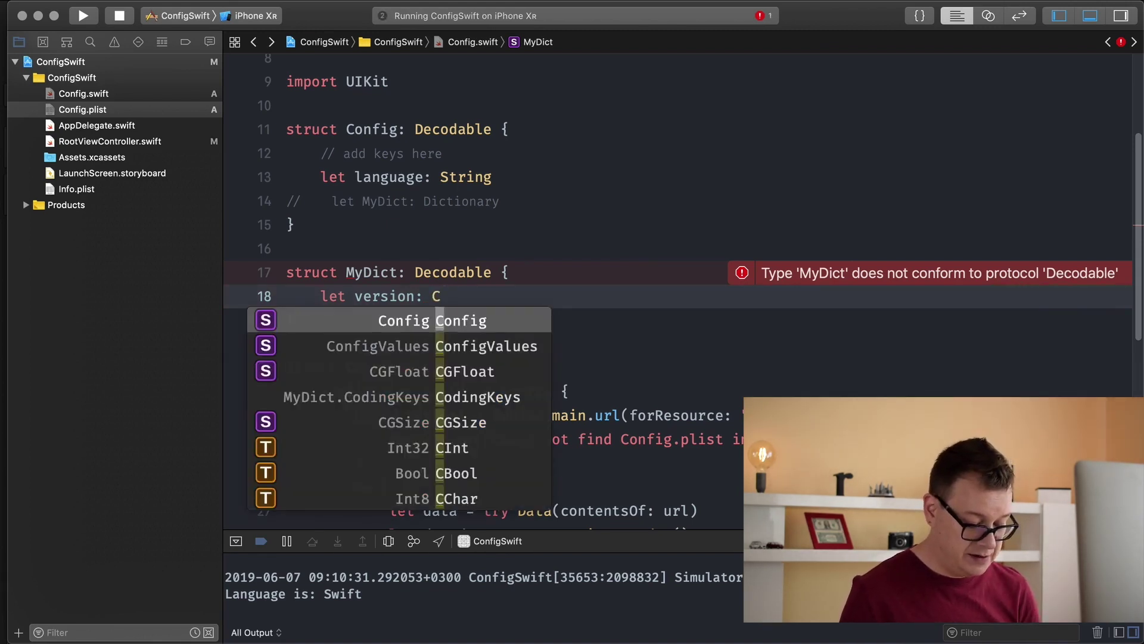
text(G)
key(Return)
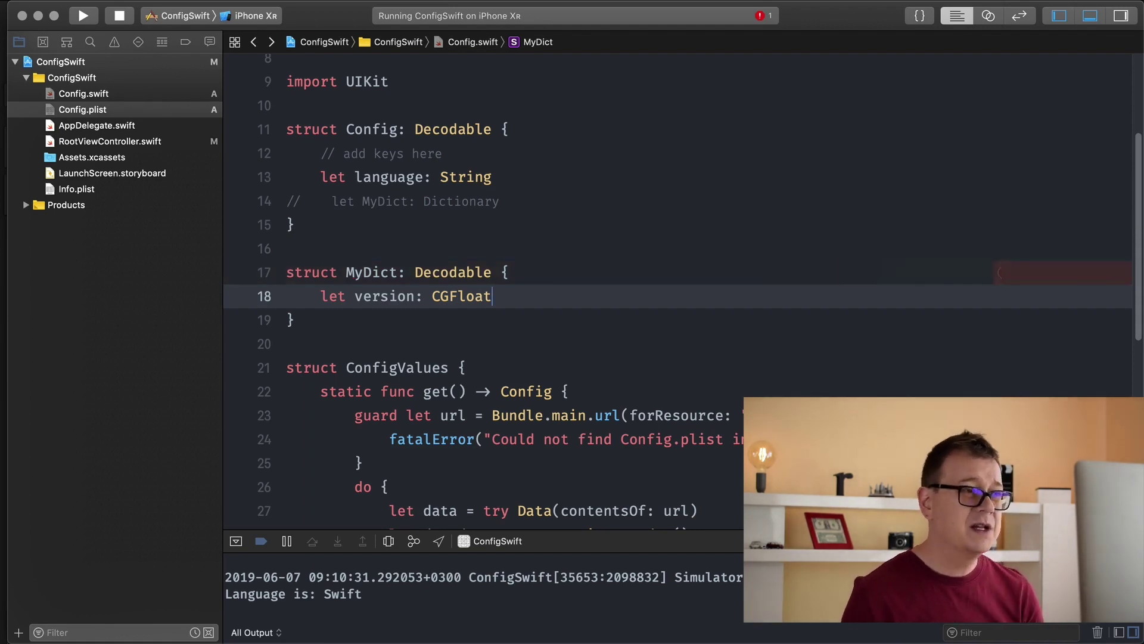
click(83, 109)
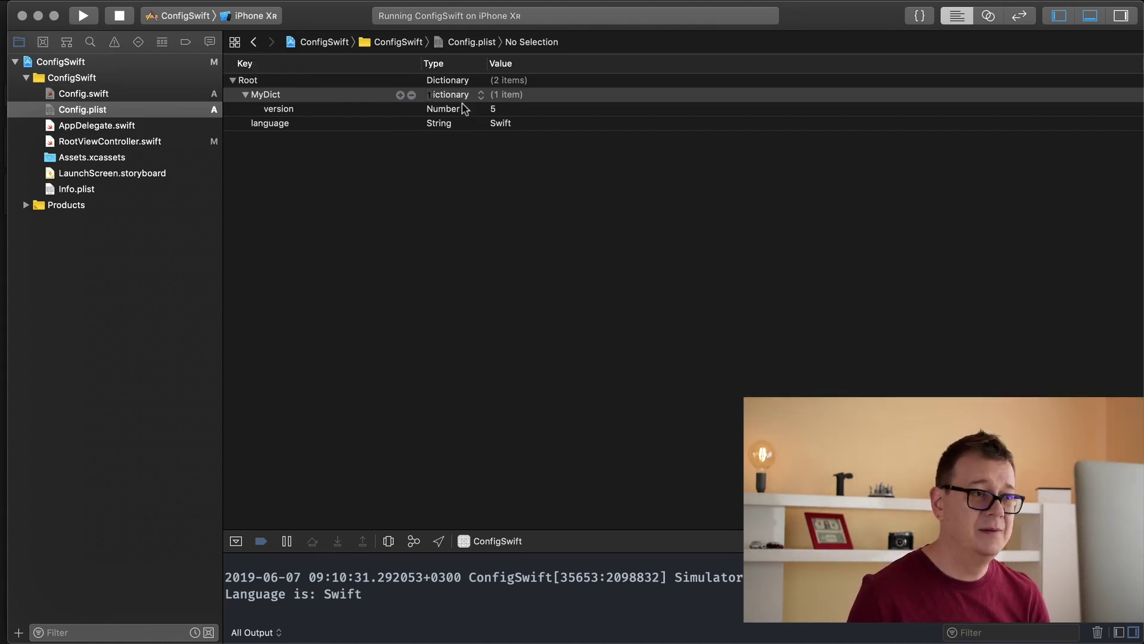
mouse_move(358, 95)
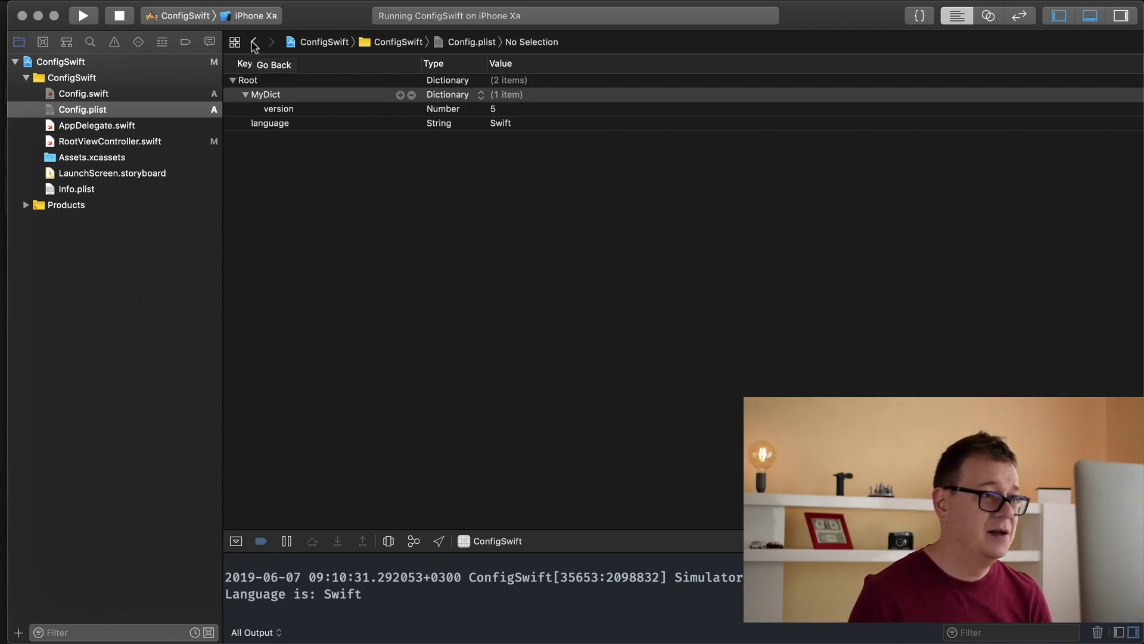
Step: Uncomment line 14's MyDict property and change its type from Dictionary to MyDict
click(254, 42)
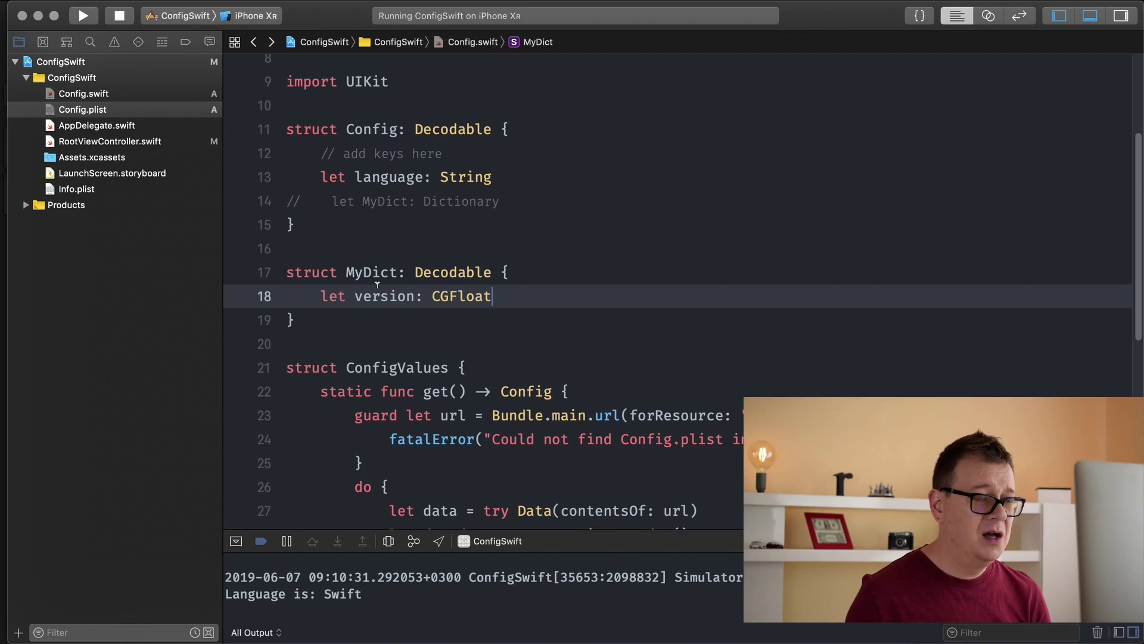
click(526, 198)
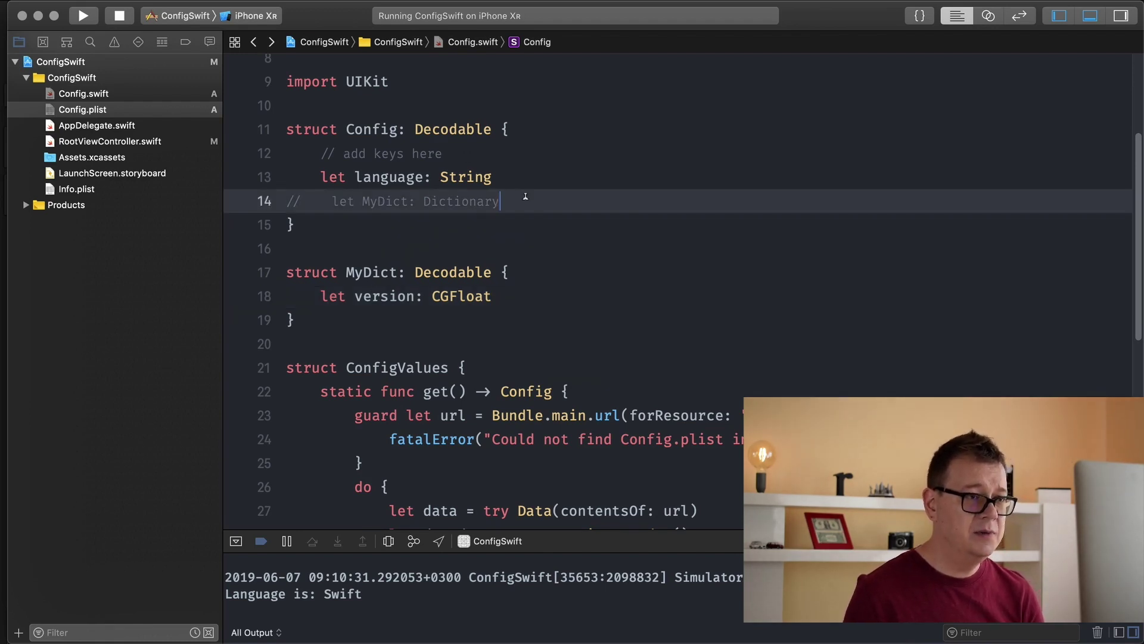
key(super+slash)
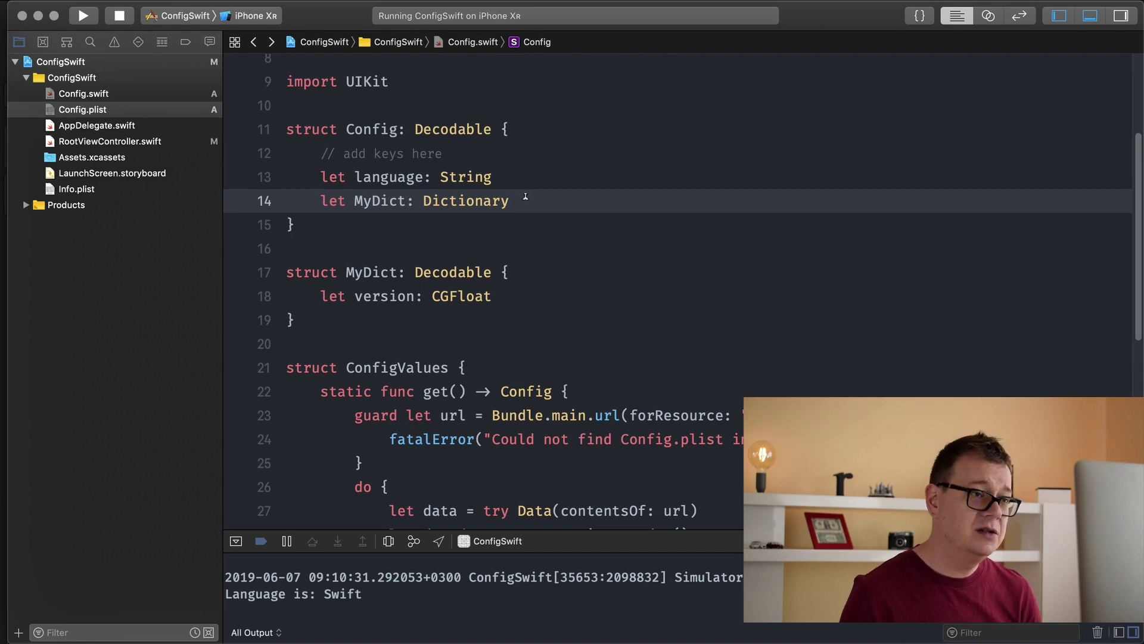
double_click(373, 271)
key(super+c)
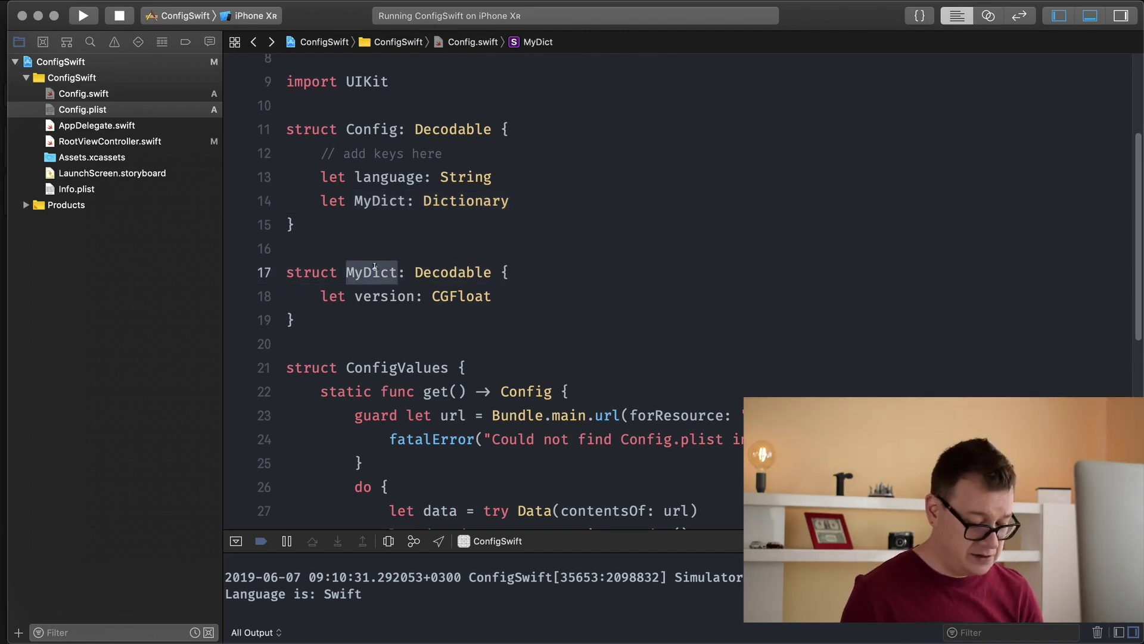
click(462, 200)
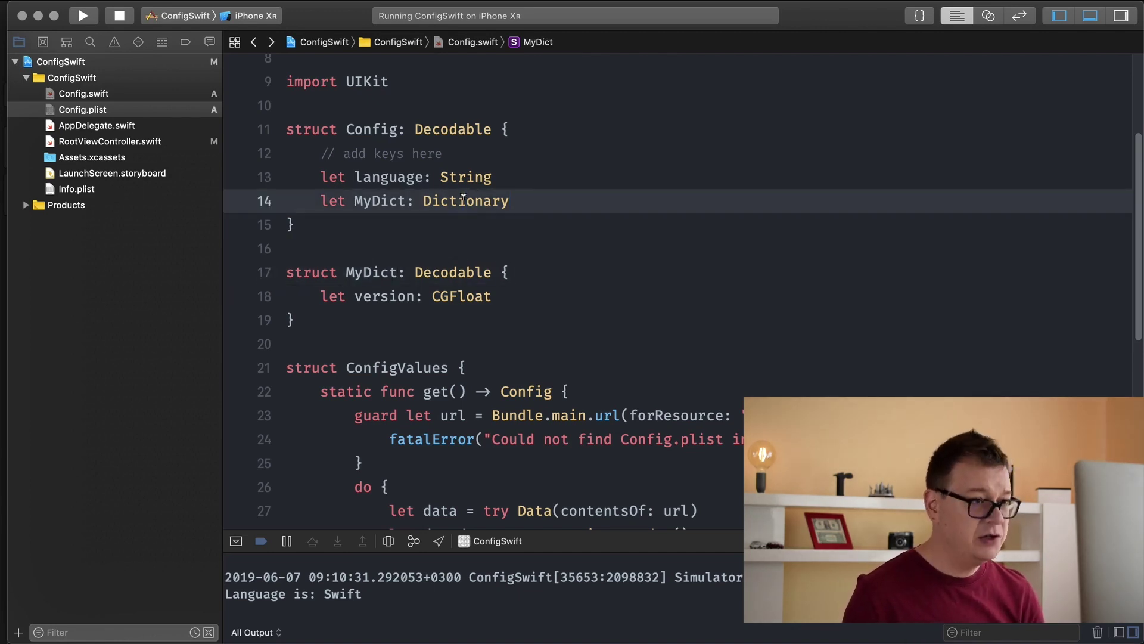
double_click(462, 201)
key(super+v)
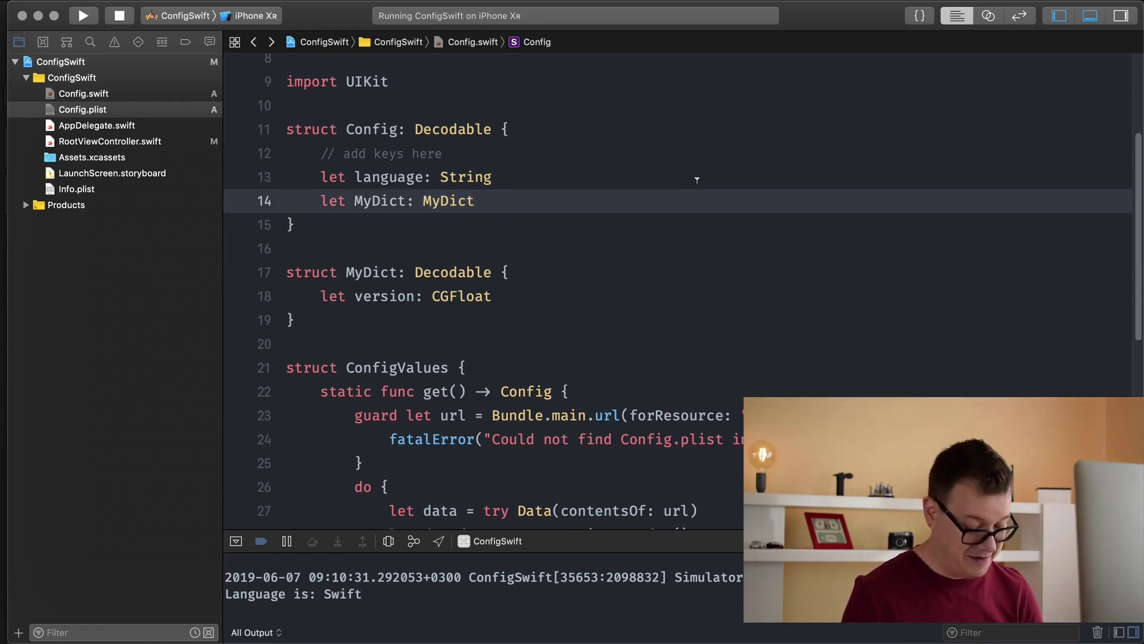
Step: Start a ConfigValues.get() interpolation in RootViewController's print string and build
click(98, 141)
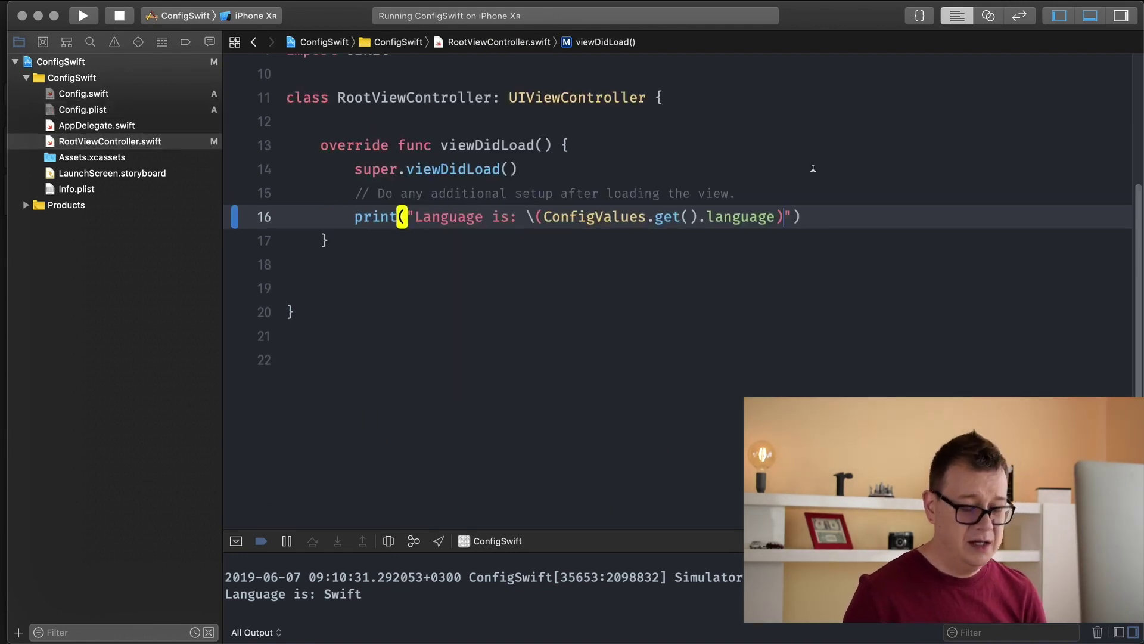
text(\()
key(Left)
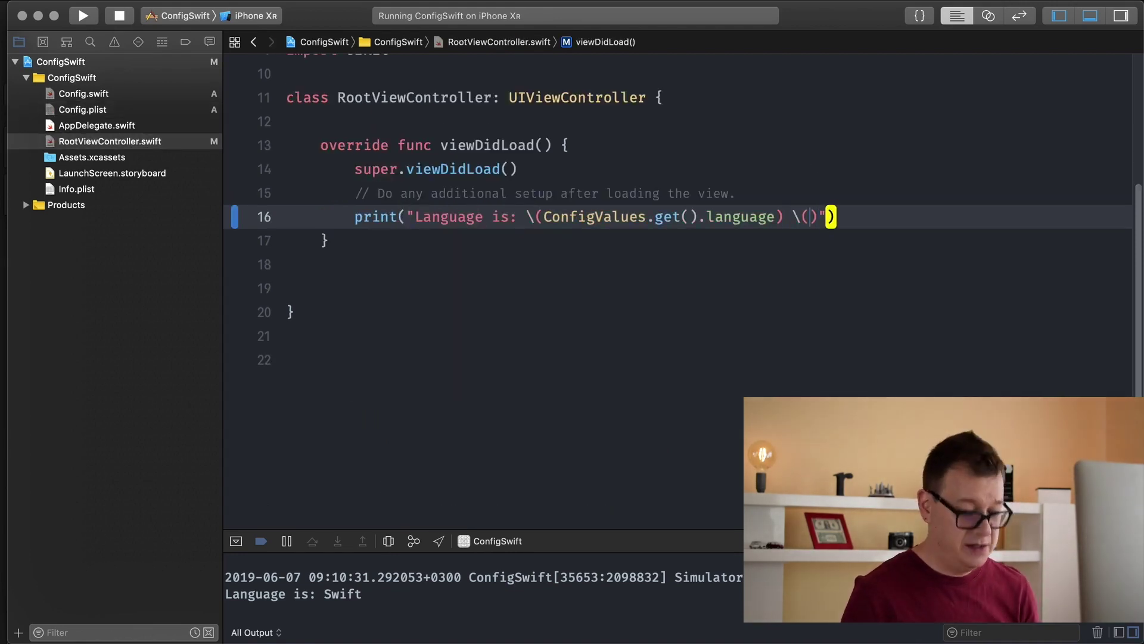
text(Con)
key(Down)
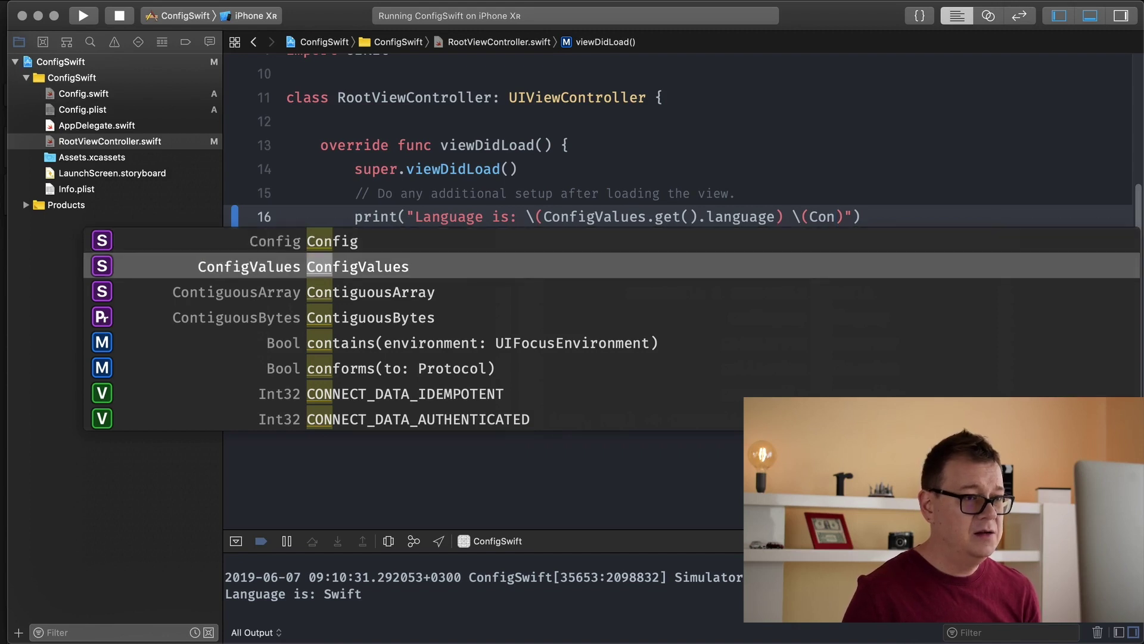
key(Return)
text(.ge)
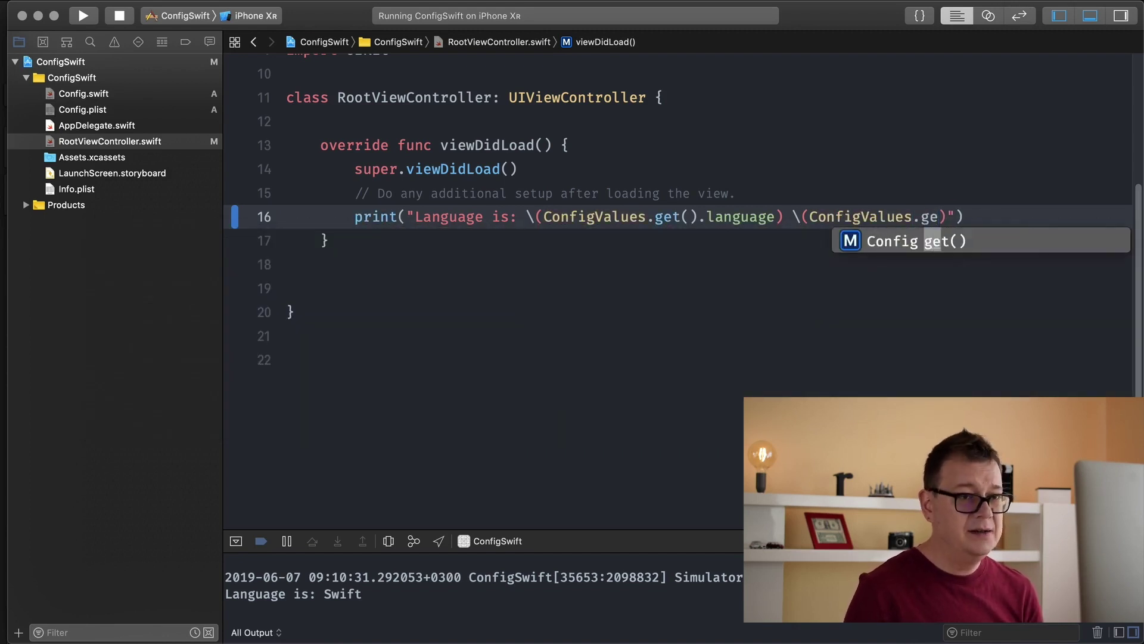
key(Return)
text(.)
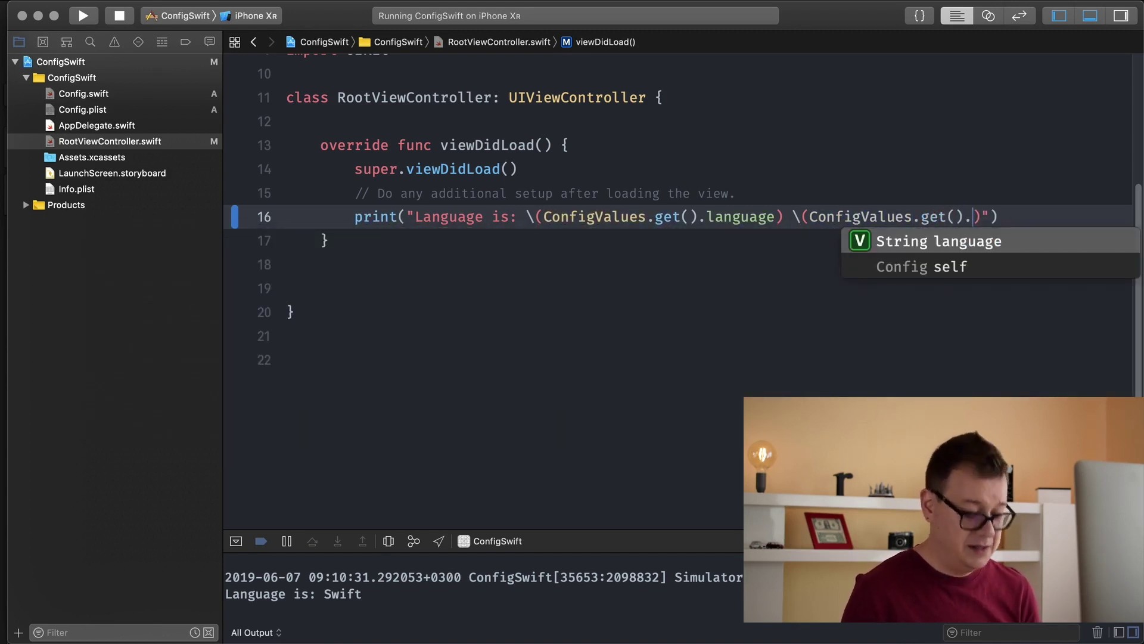
key(super+b)
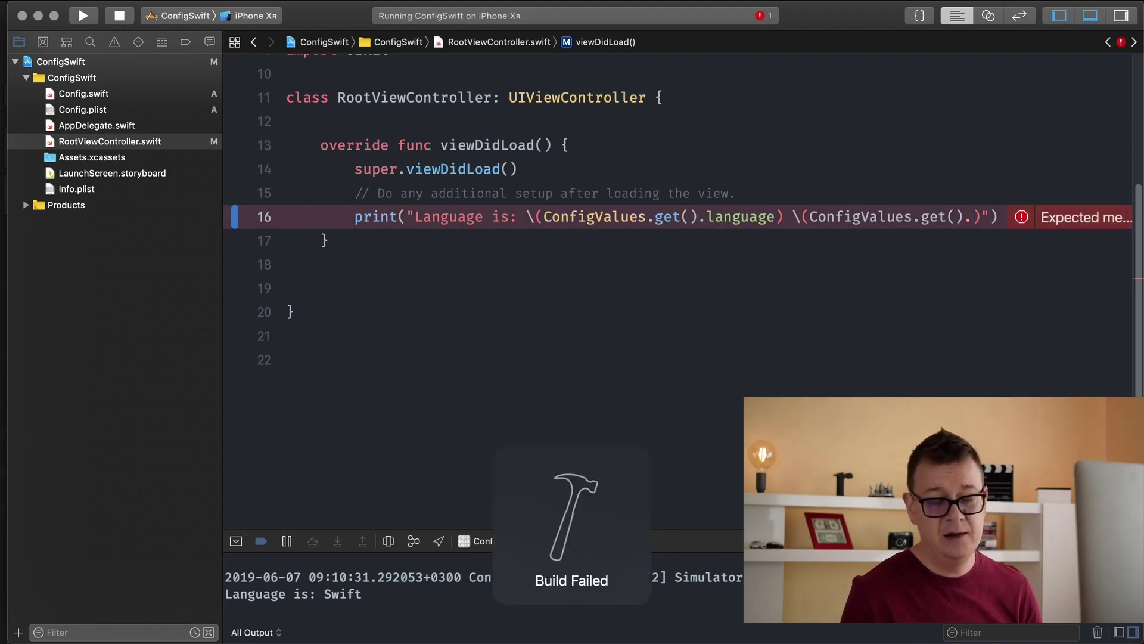
text(M)
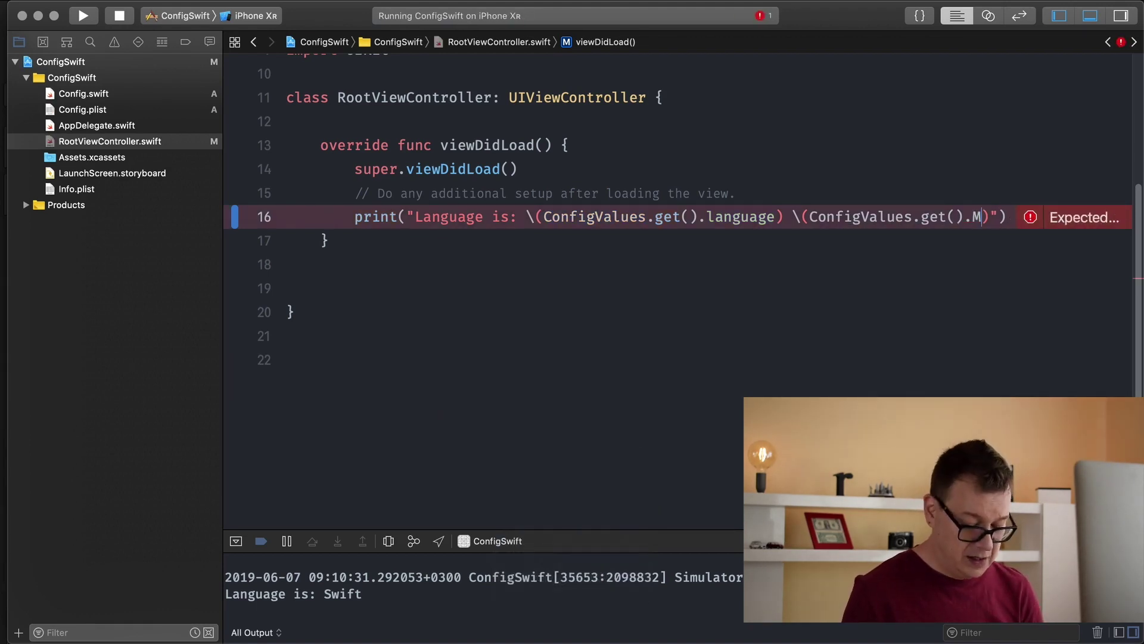
text(y)
Step: Finish the interpolation as MyDict.version and run, logging 'Language is: Swift 5.0'
key(Return)
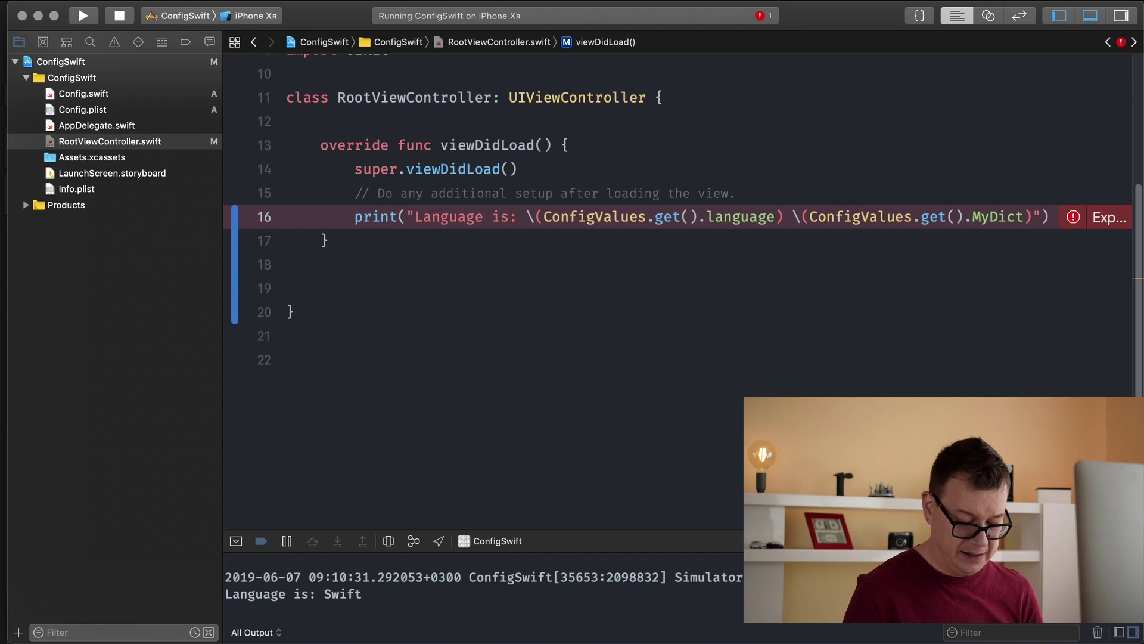
text(.v)
key(Return)
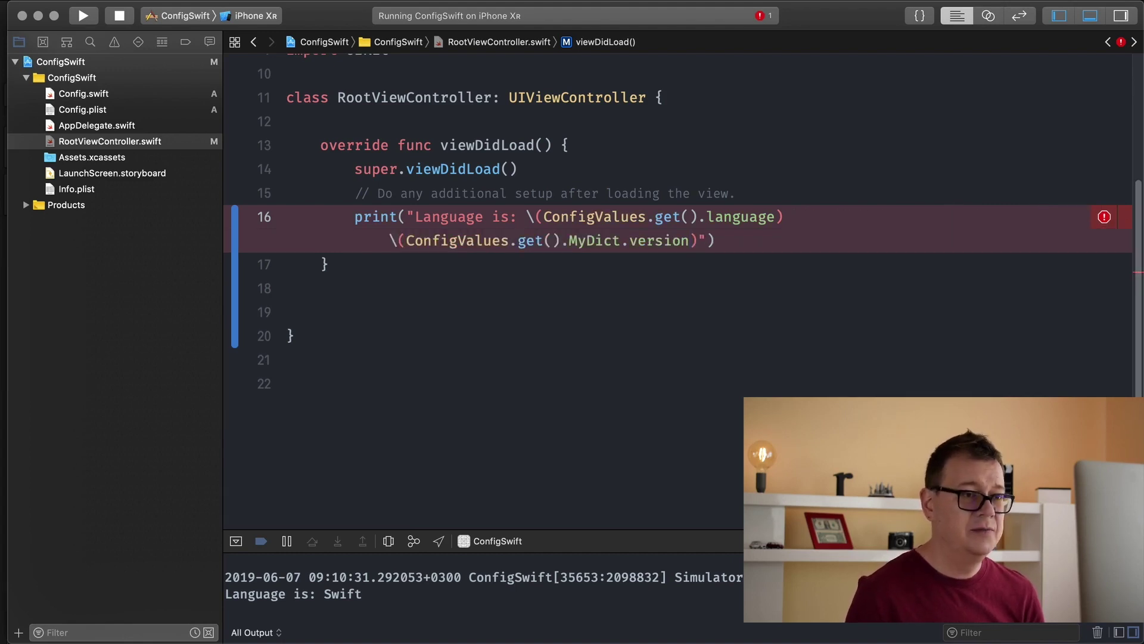
key(super+r)
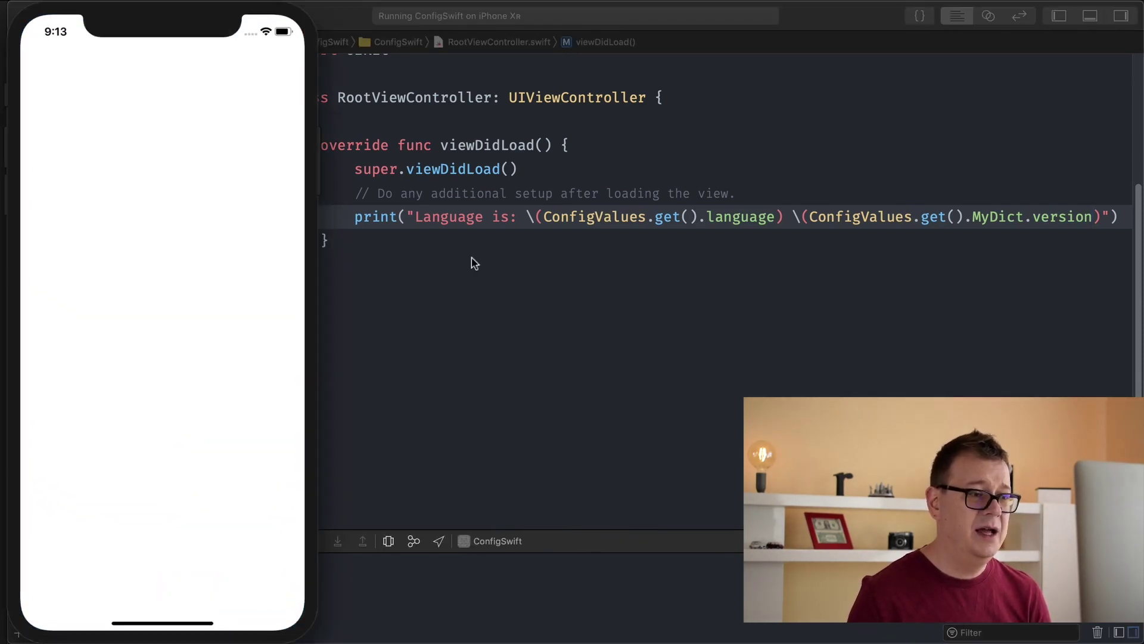
click(473, 263)
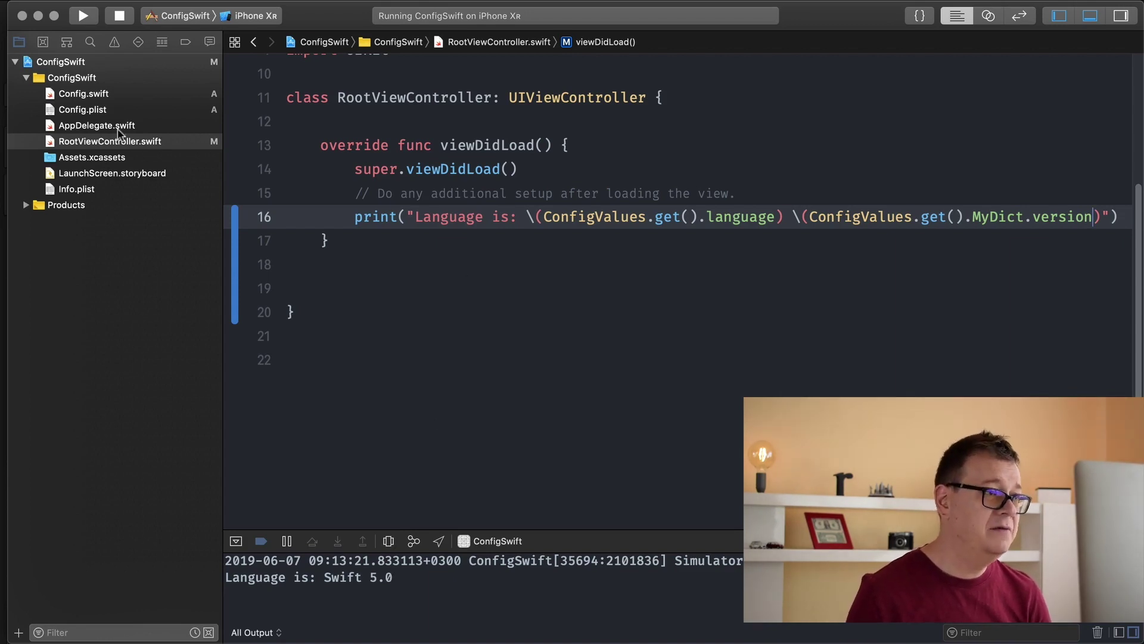
Step: Change version's type on line 18 from CGFloat to Int and build, logging 'Language is: Swift 5'
click(89, 110)
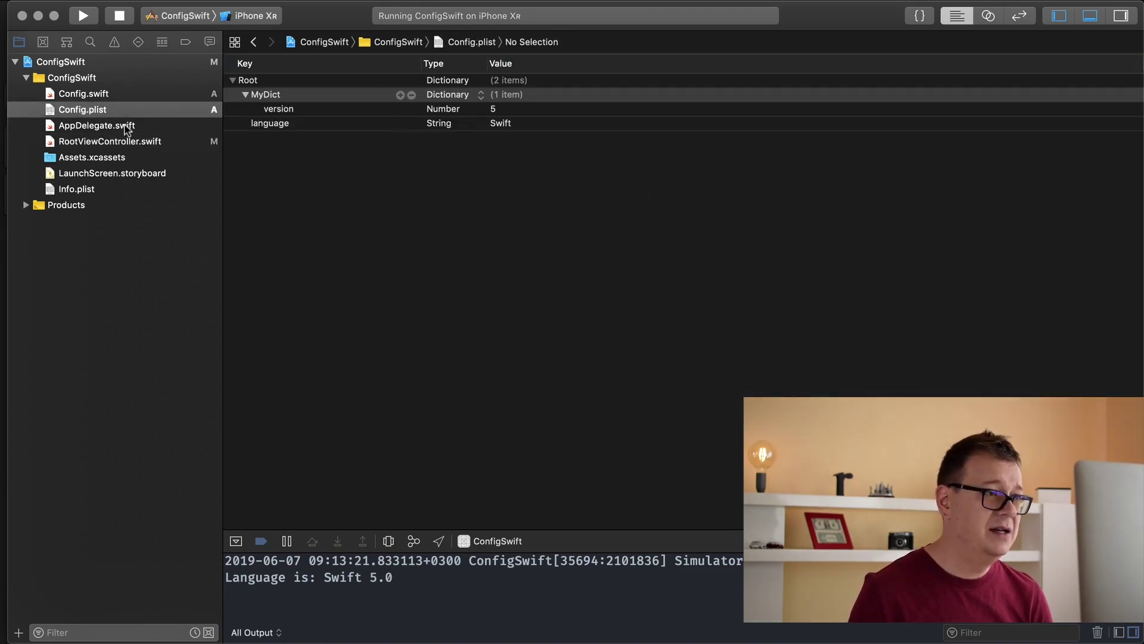
click(88, 94)
double_click(462, 297)
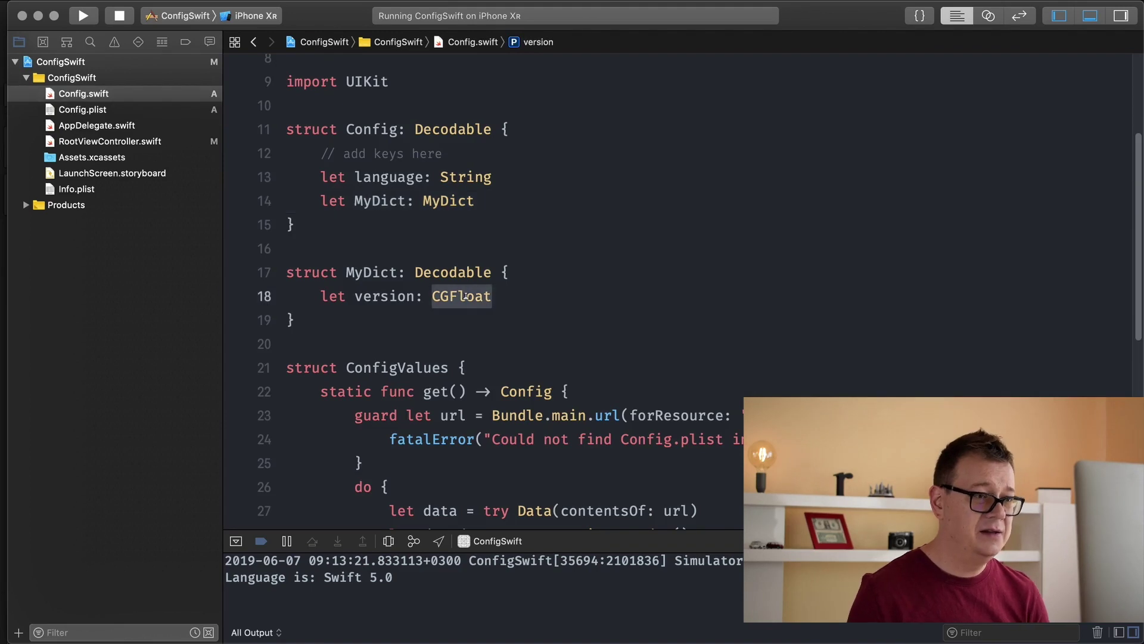
text(Int)
key(Escape)
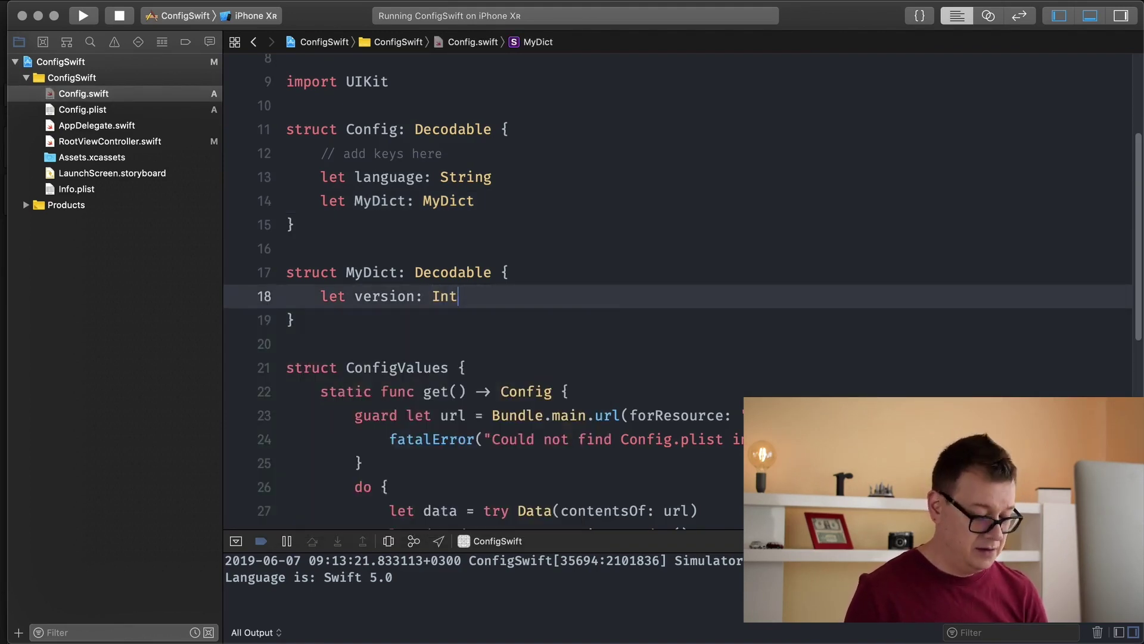
key(super+b)
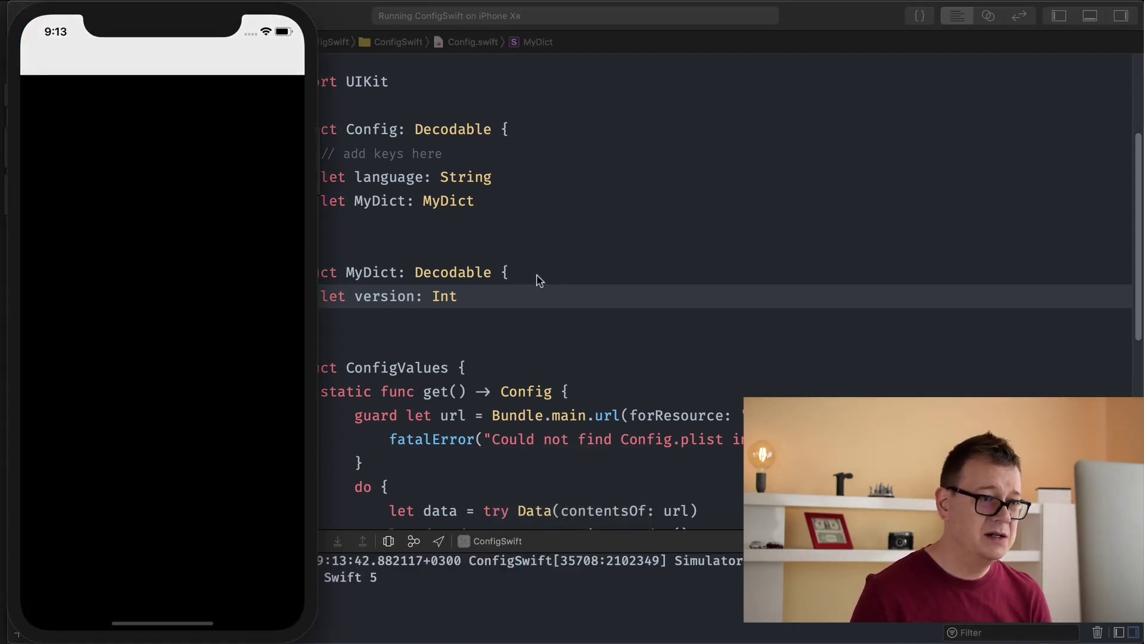
Step: Undo version's type on line 18 back to CGFloat
click(537, 286)
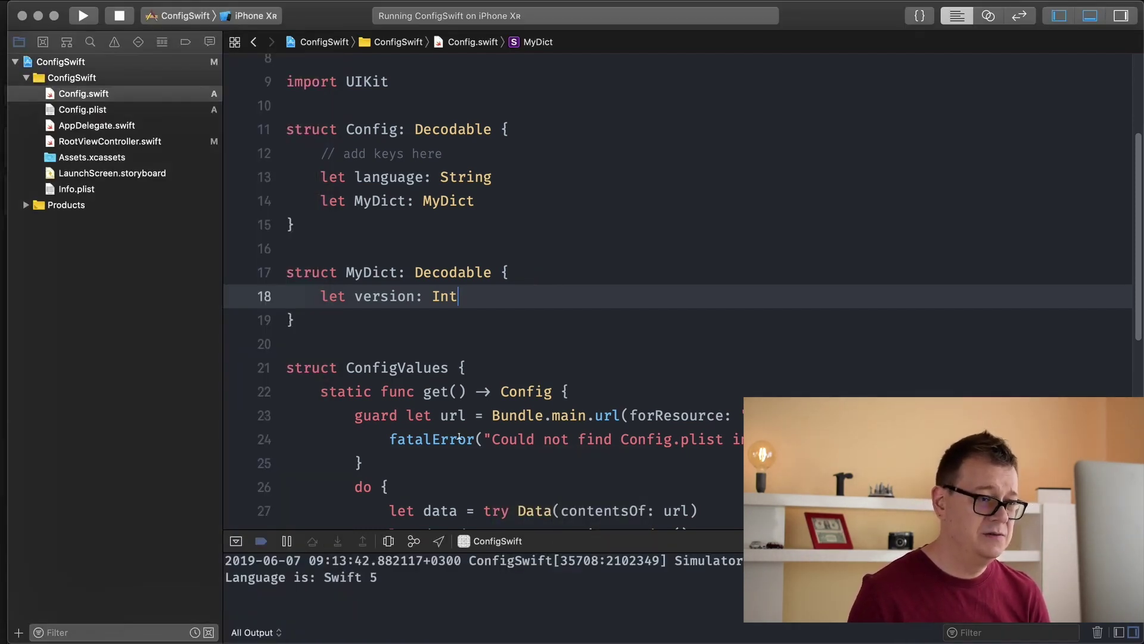
click(452, 294)
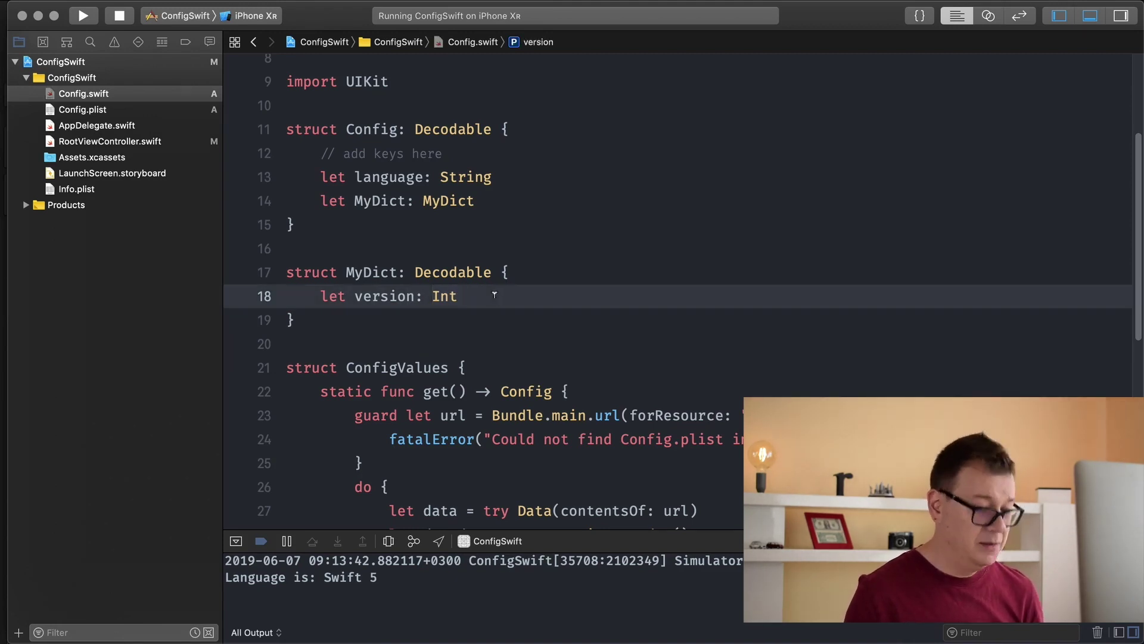
key(super+z)
click(536, 279)
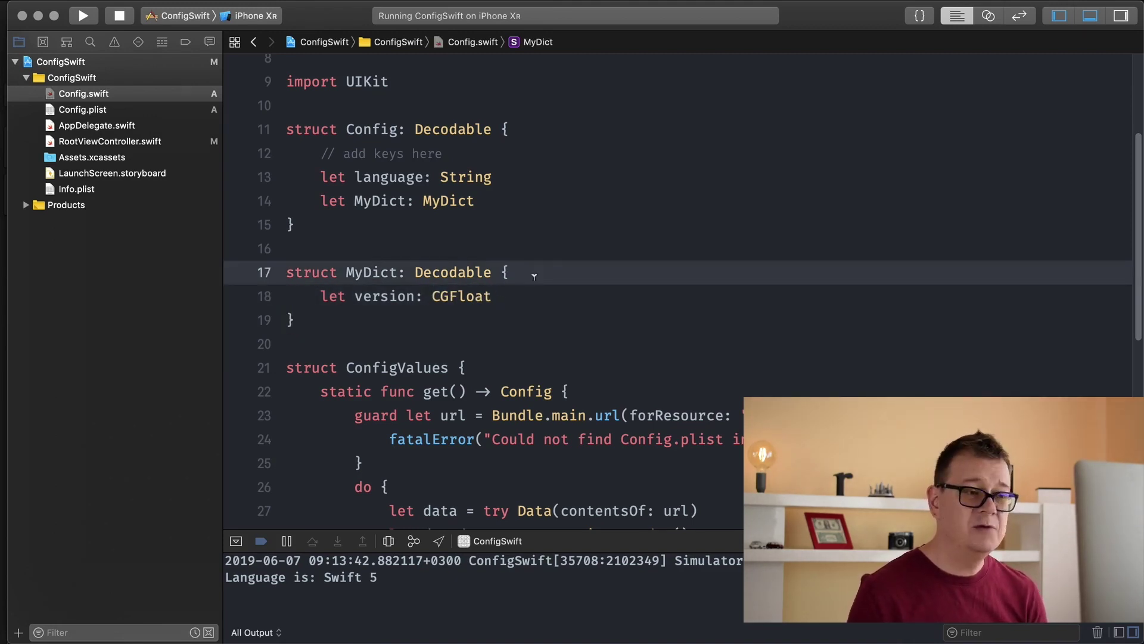